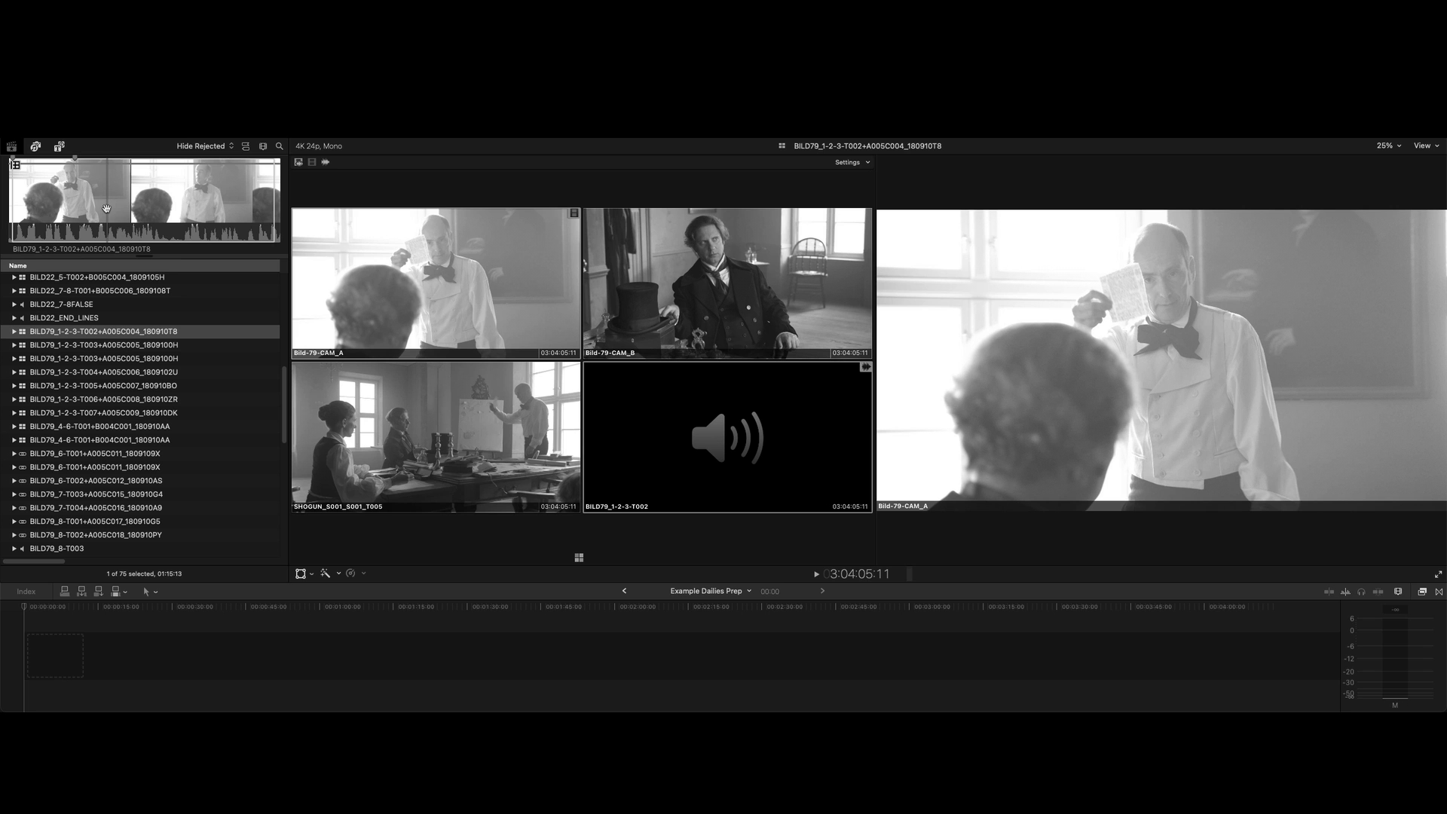
- Cut the multicam takes between Camera 1 and Camera 2 angles, then resume playback
{"action": "key", "text": "e"}
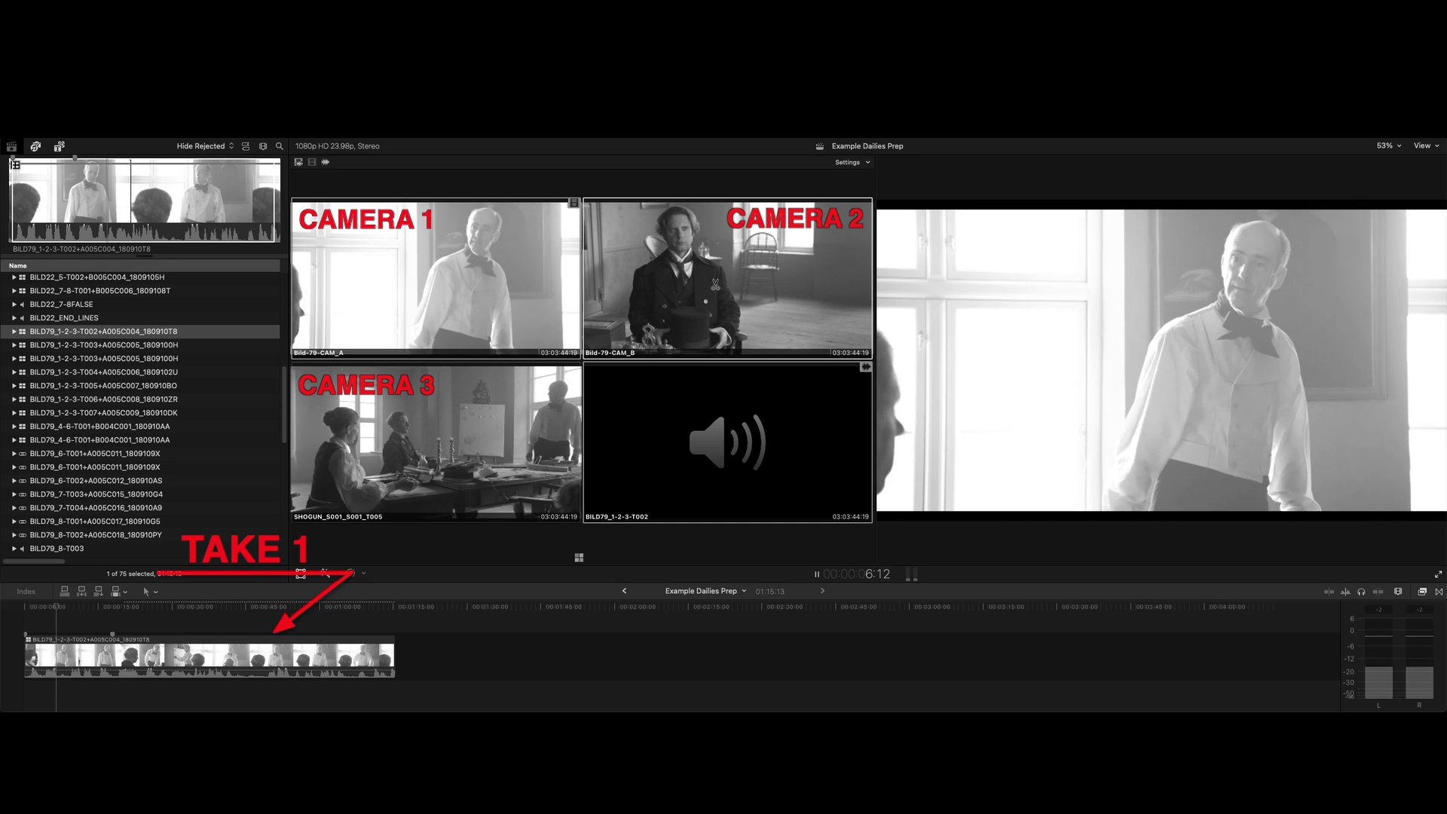
{"action": "left_click", "coordinate": [715, 285]}
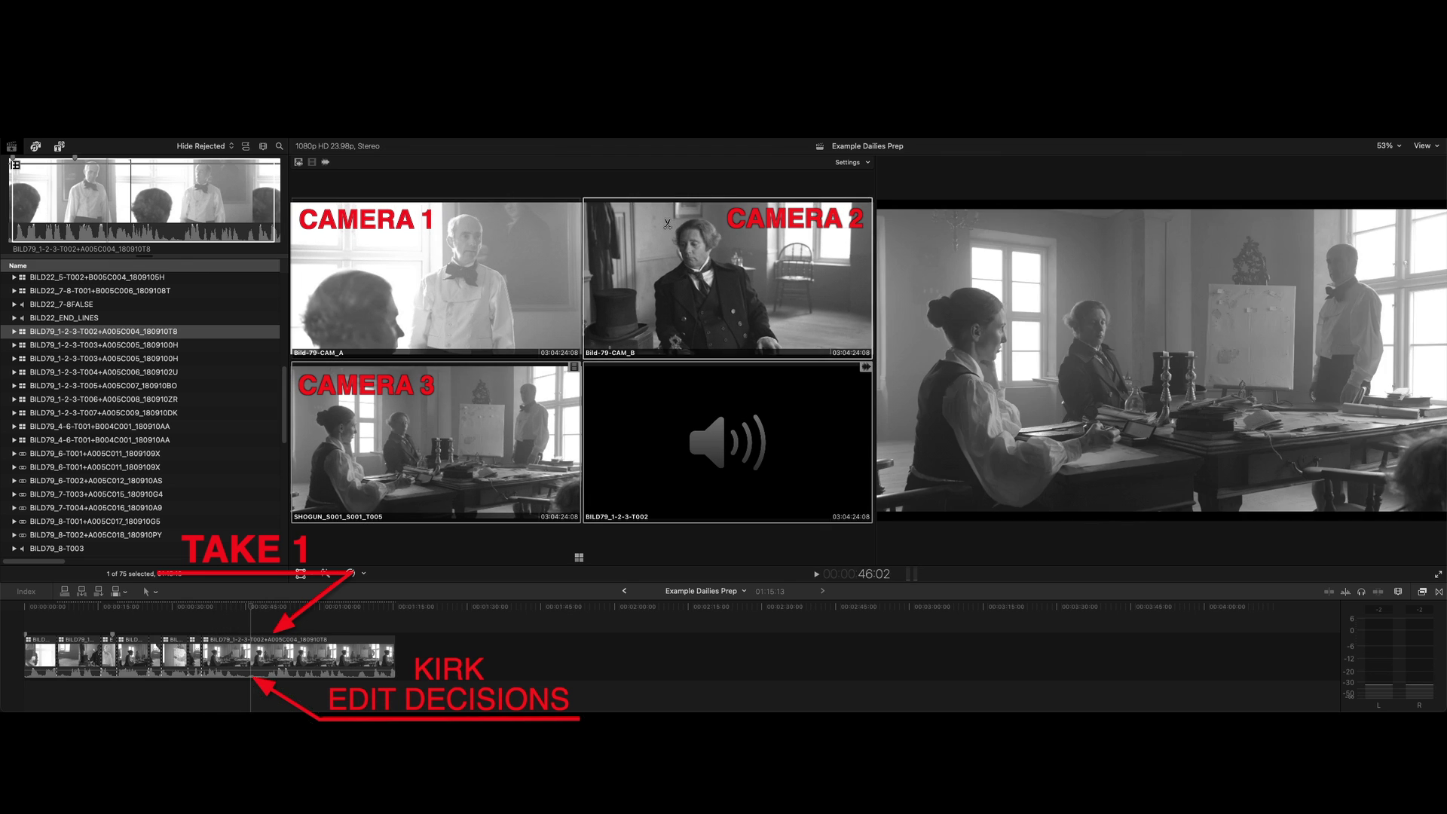
{"action": "left_click", "coordinate": [528, 298]}
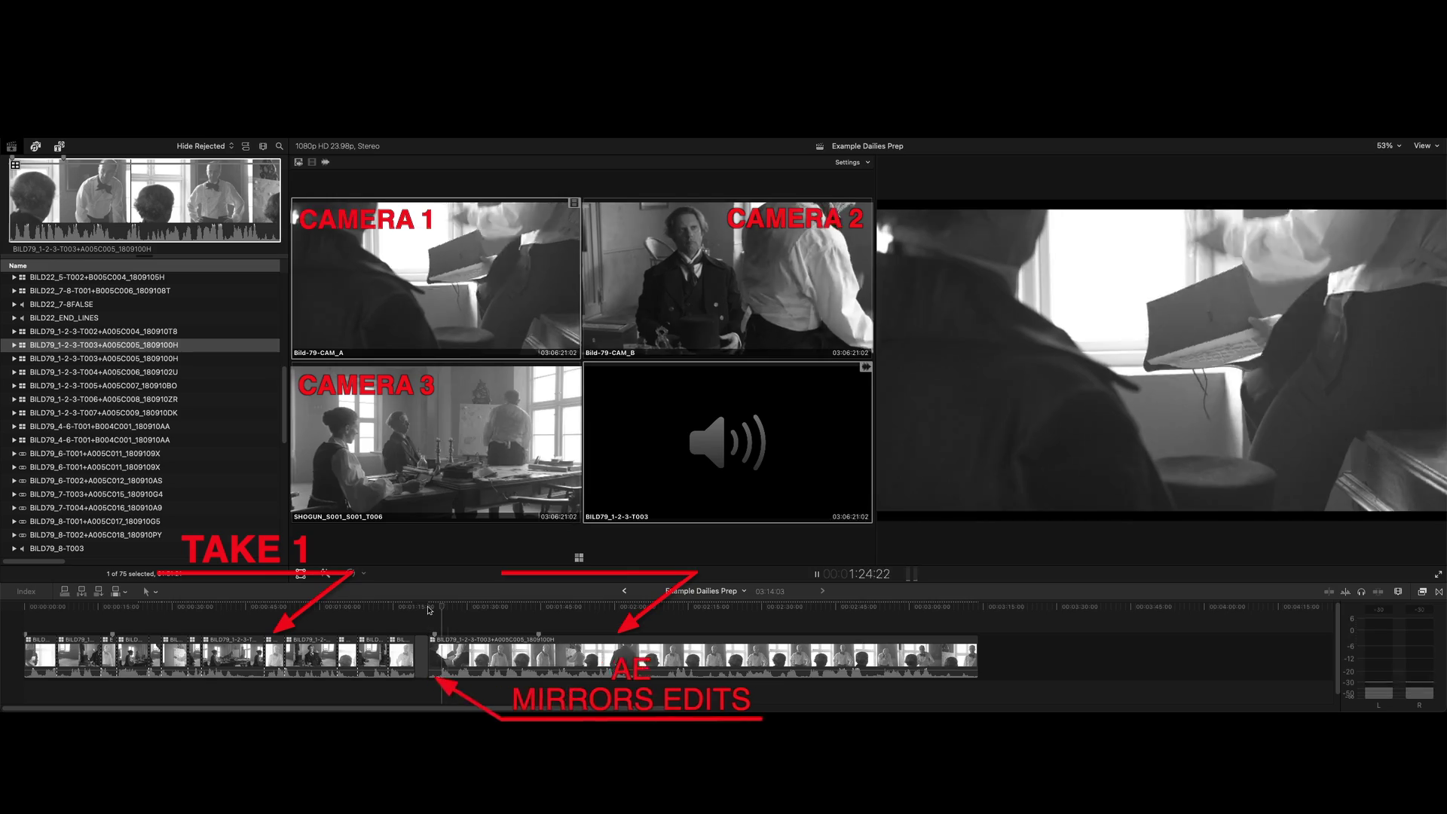
{"action": "left_click", "coordinate": [681, 324]}
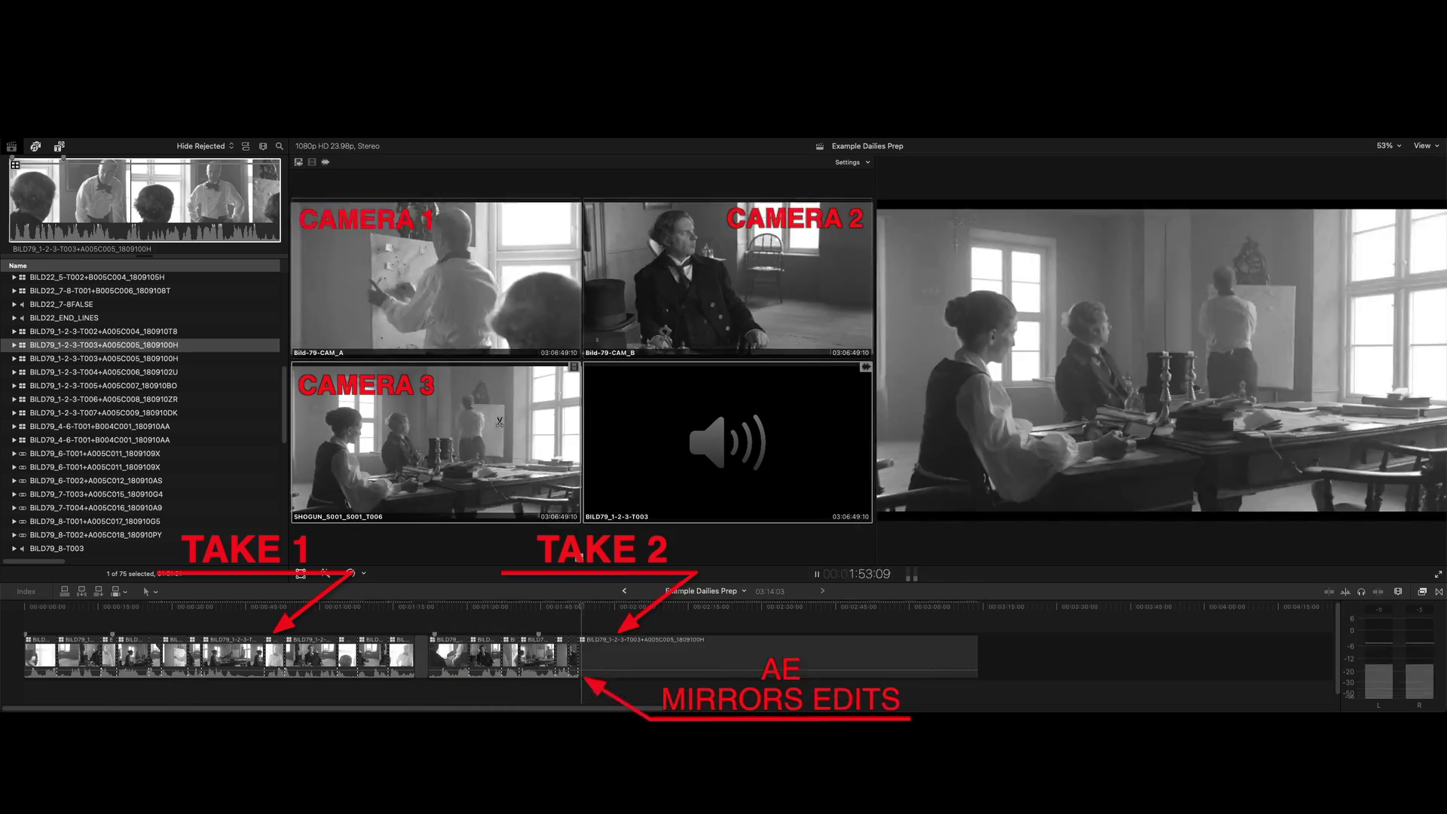
{"action": "left_click", "coordinate": [501, 289]}
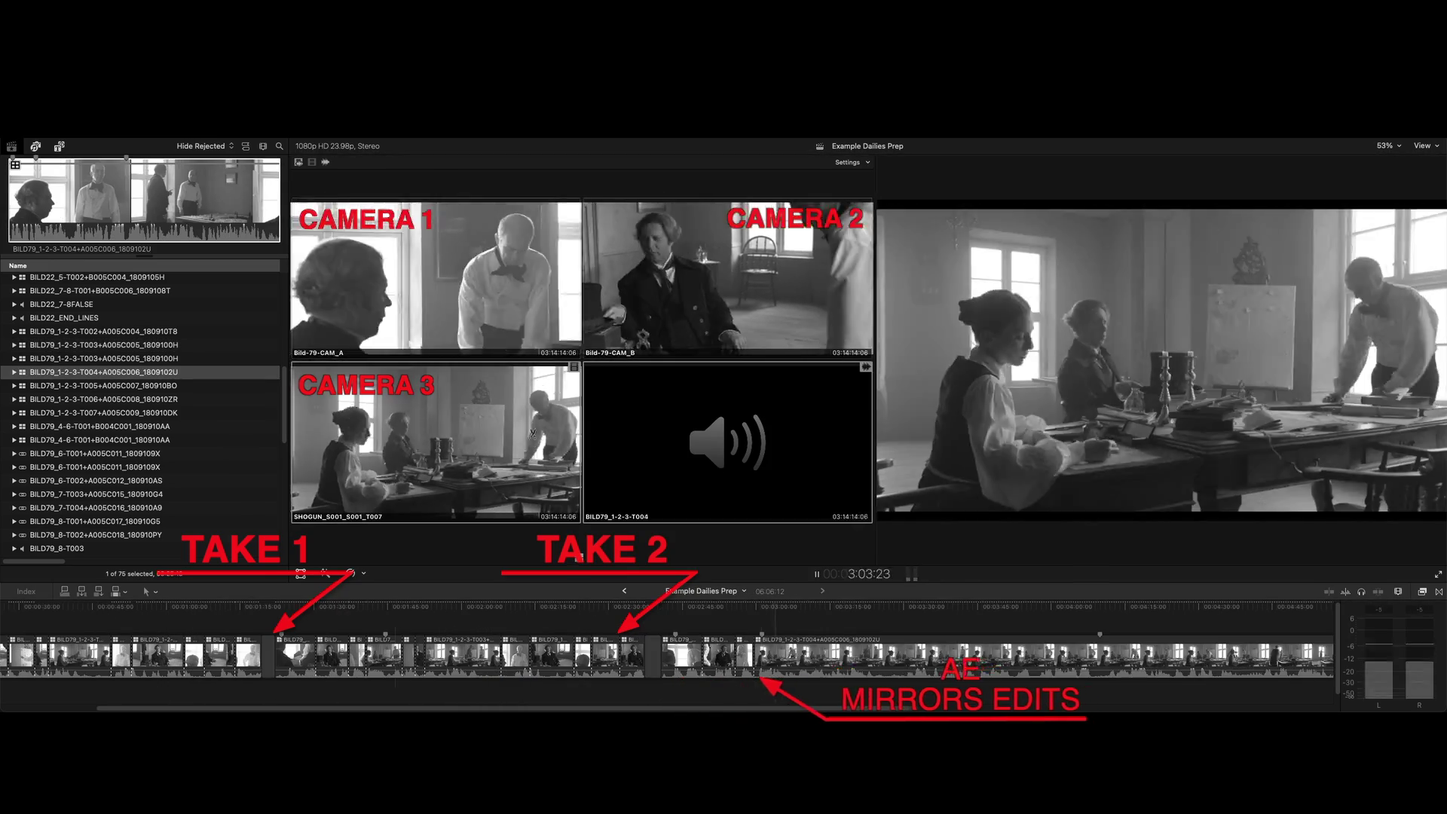
{"action": "key", "text": "space"}
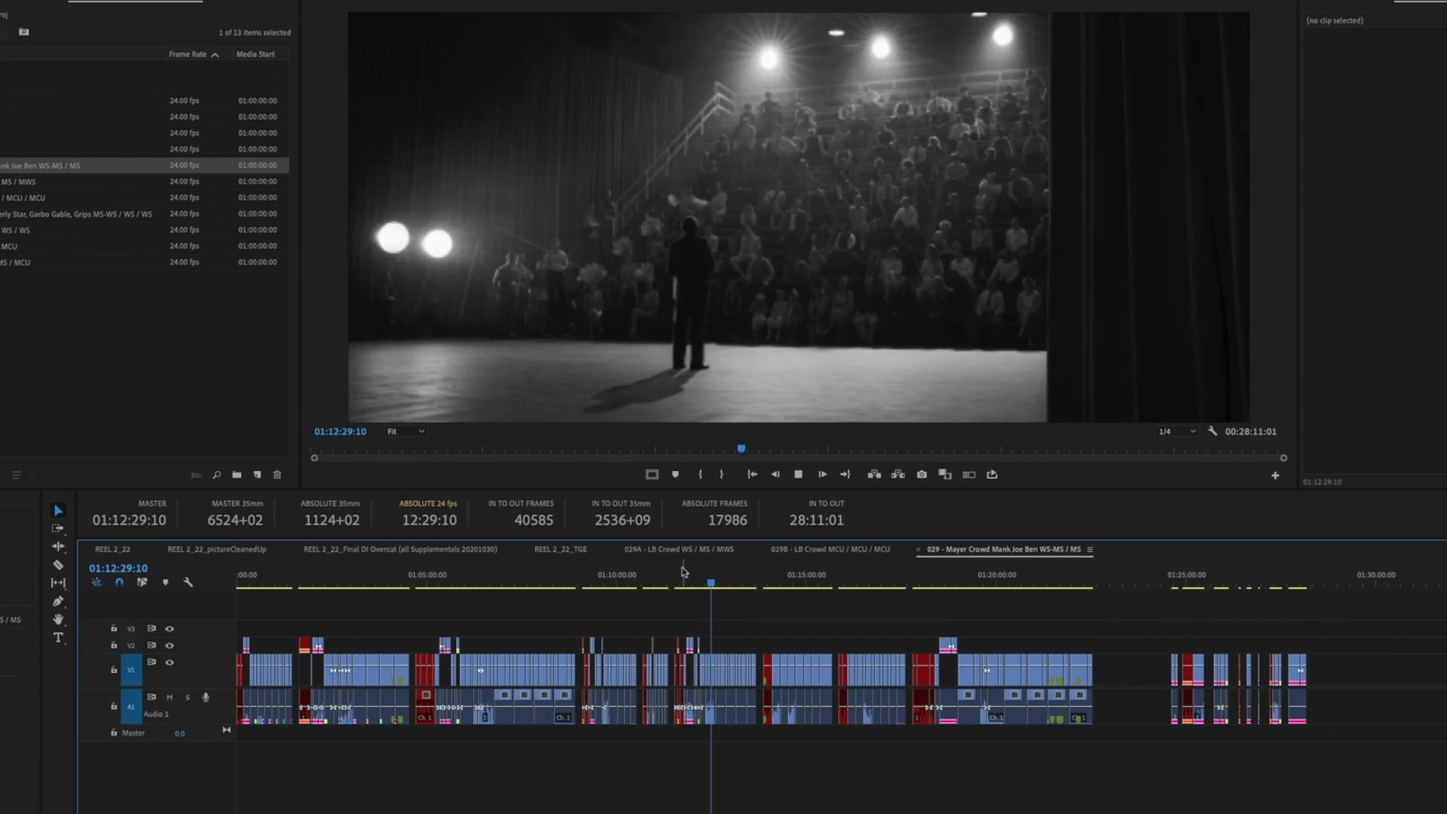
{"action": "key", "text": "backslash"}
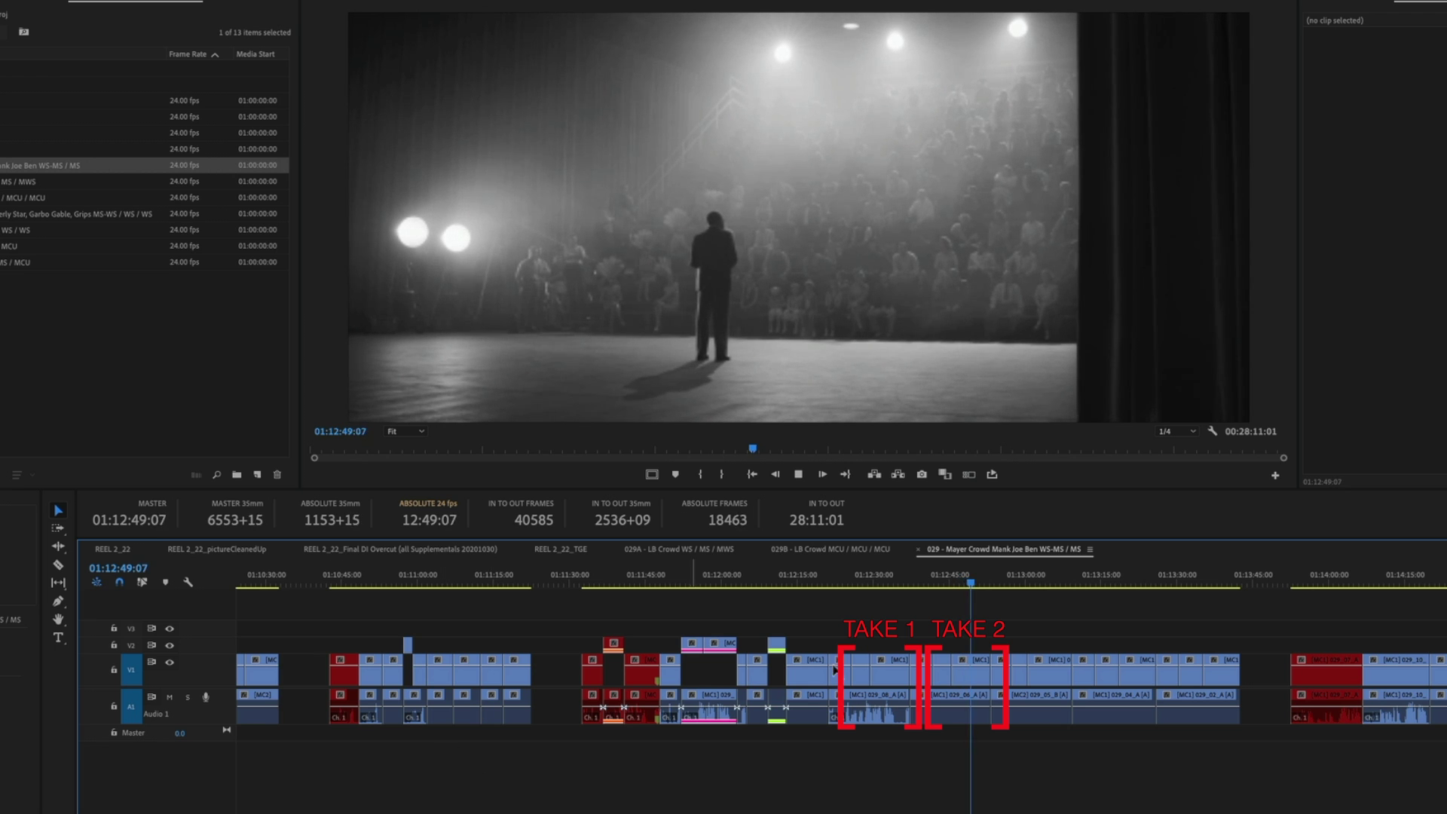
{"action": "left_click", "coordinate": [1014, 581]}
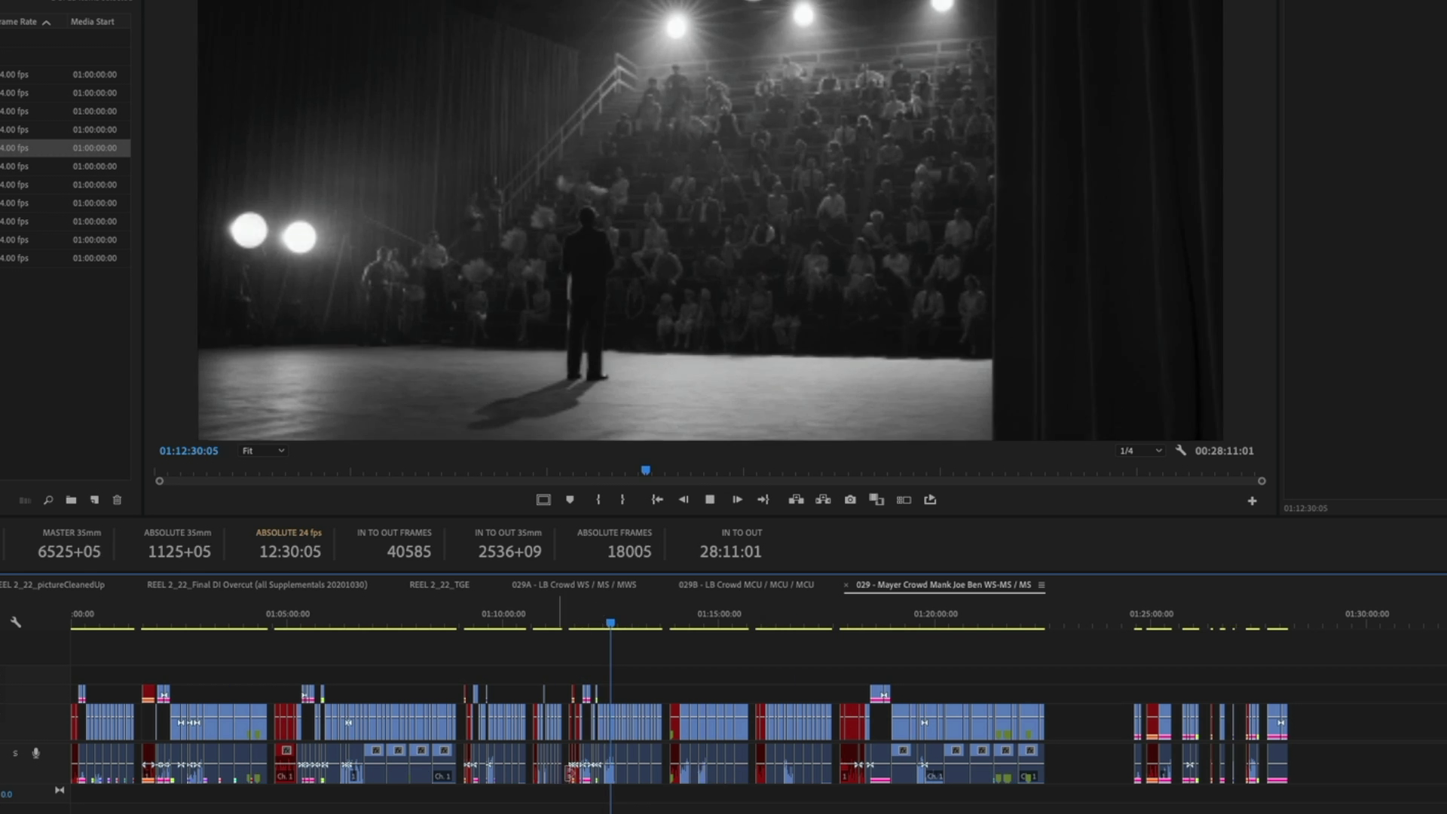
{"action": "key", "text": "backslash"}
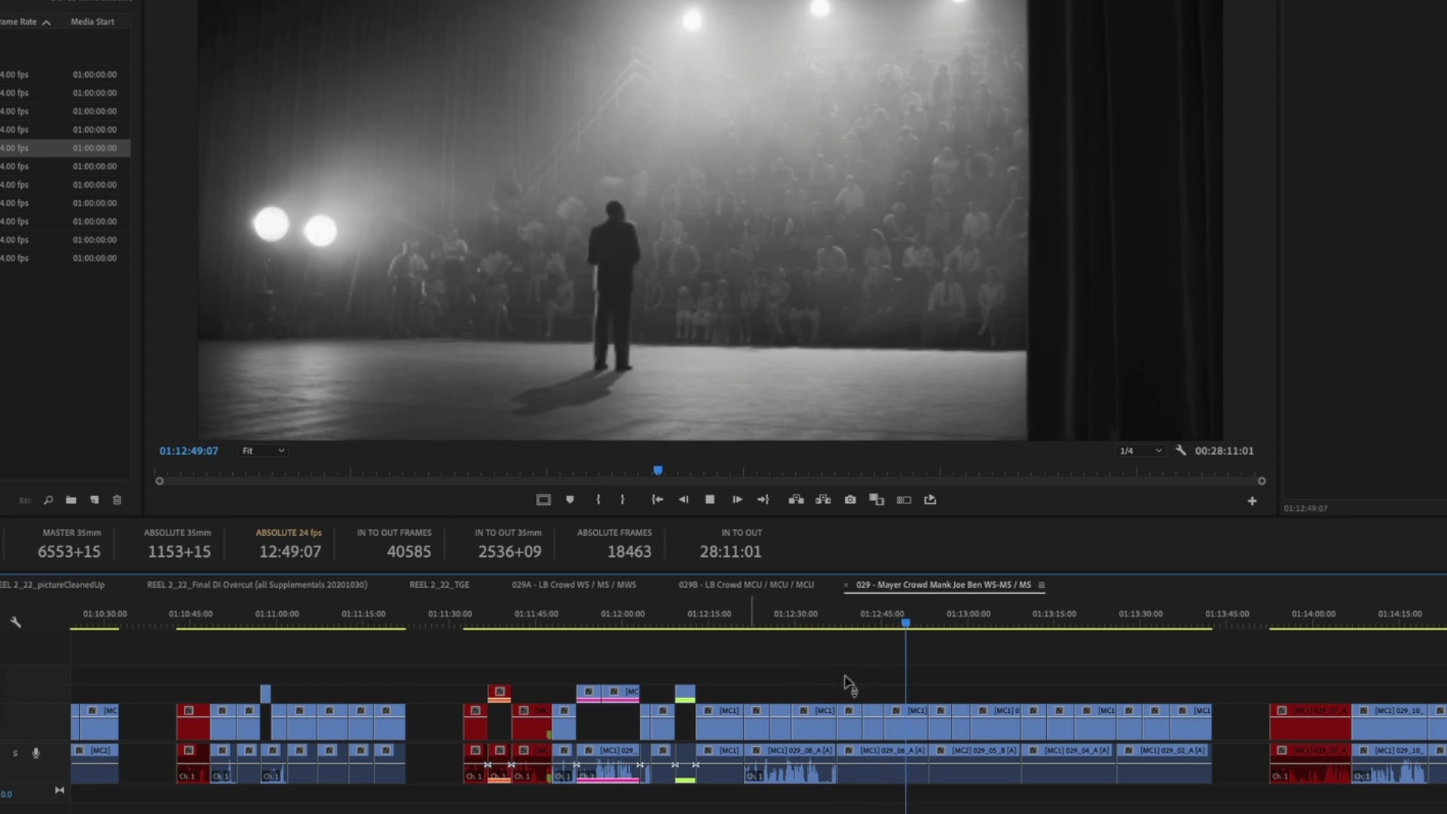
{"action": "left_click", "coordinate": [956, 622]}
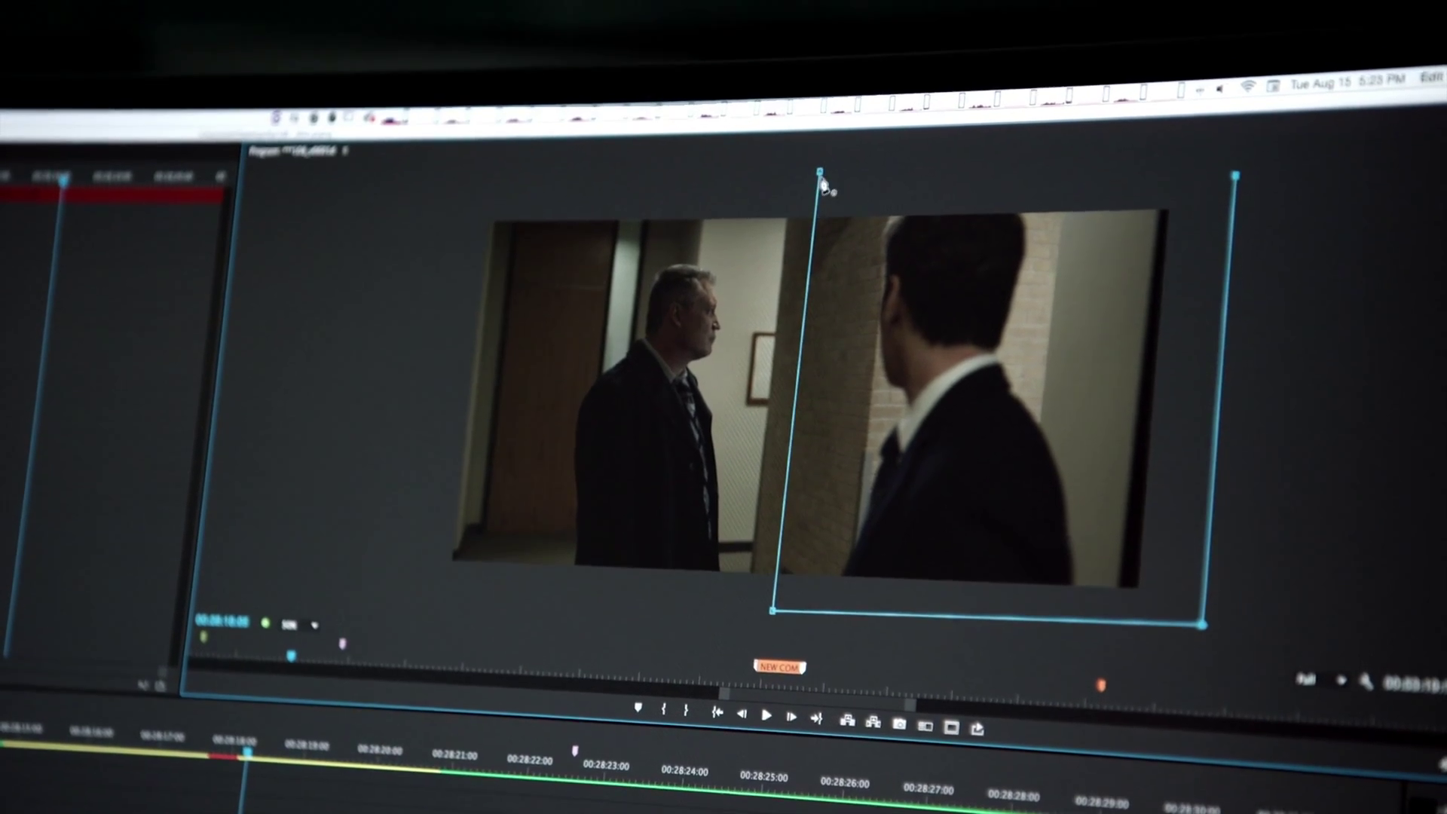
- Nudge the split-screen mask box over the right-hand actor a little further right
{"action": "mouse_move", "coordinate": [853, 392]}
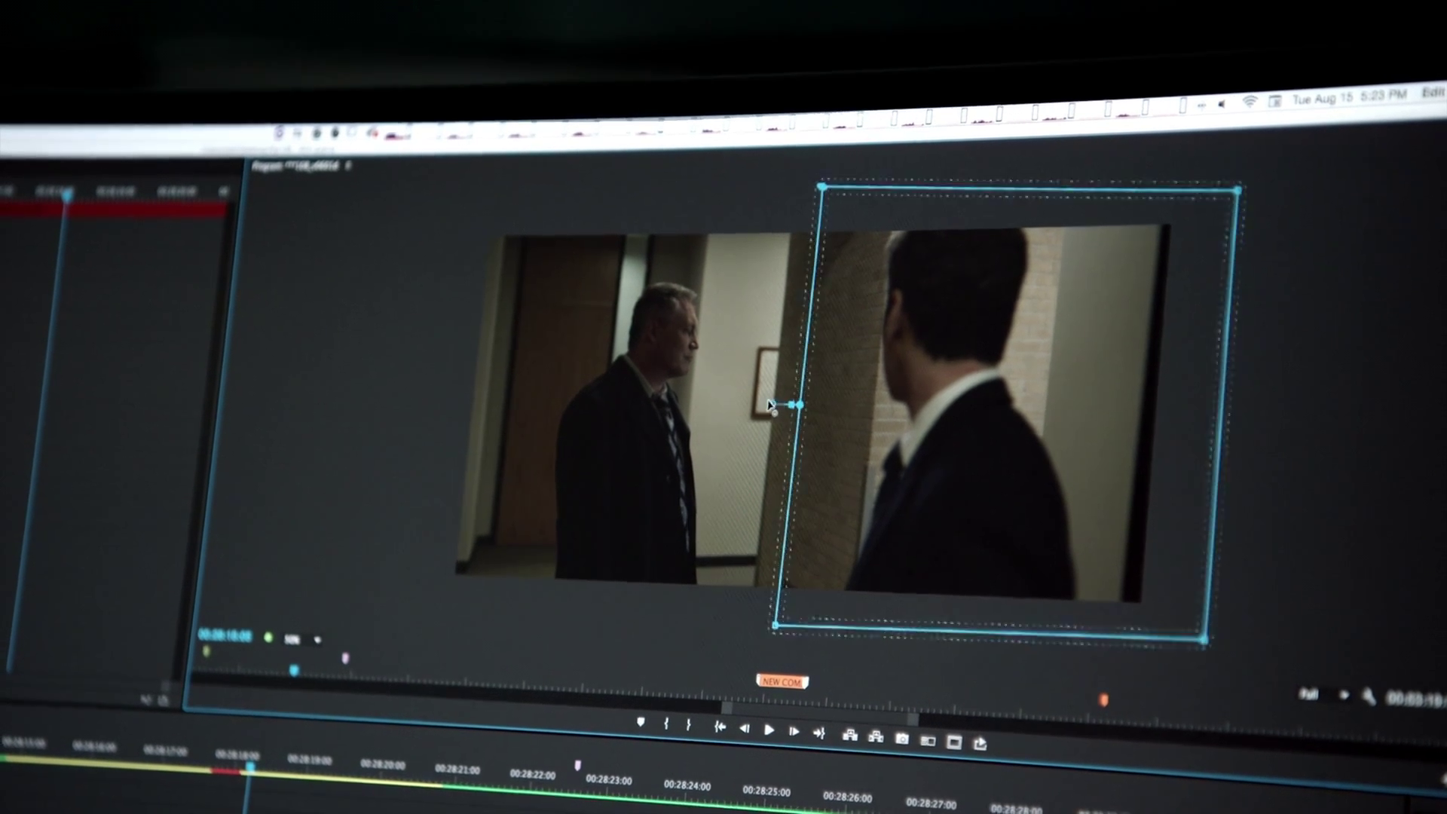
{"action": "left_click_drag", "start_coordinate": [1010, 404], "coordinate": [935, 422]}
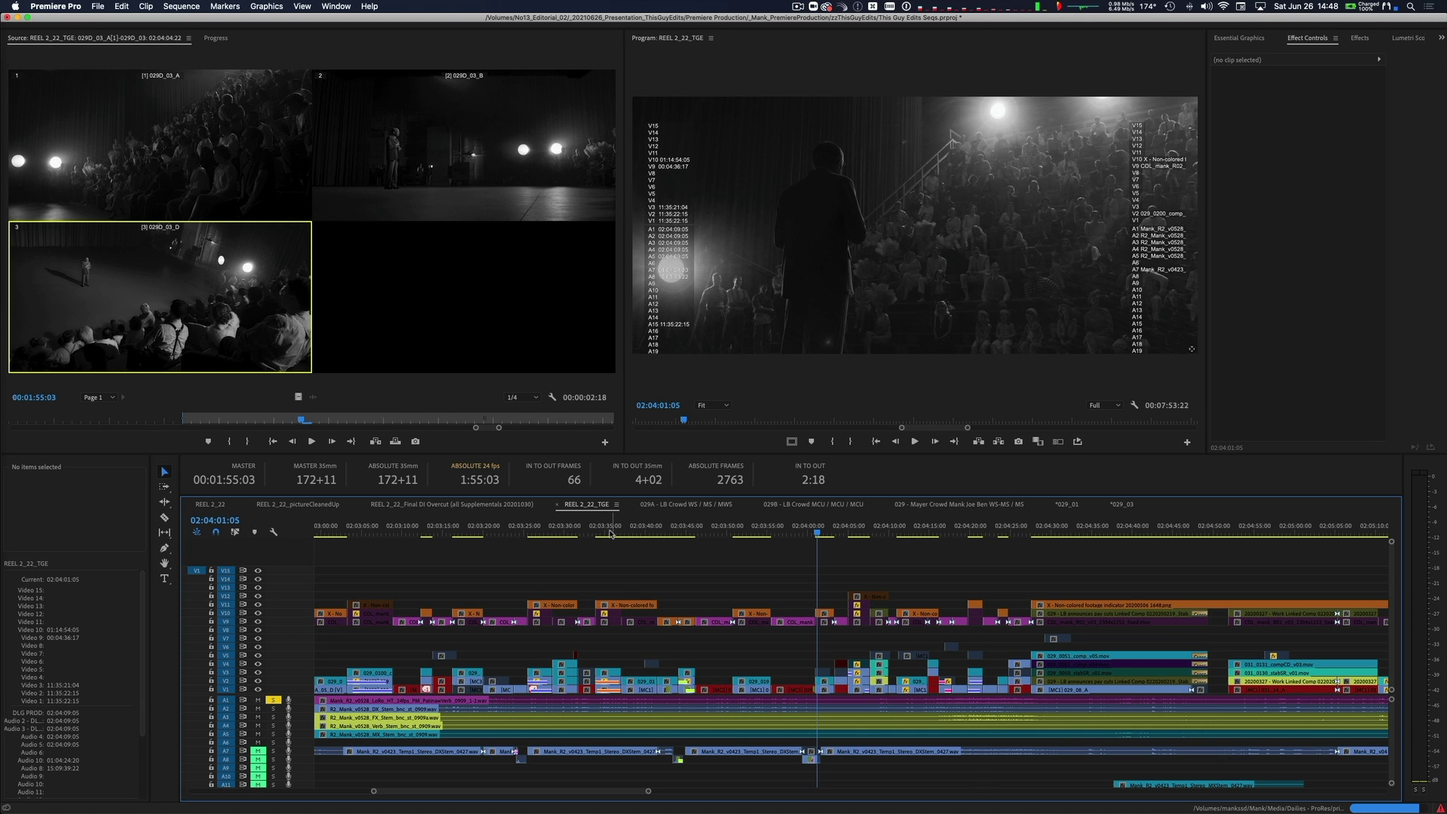
- Stop at the shot change and split the 029_0210_comp_v05.mov comp clip there
{"action": "key", "text": "space"}
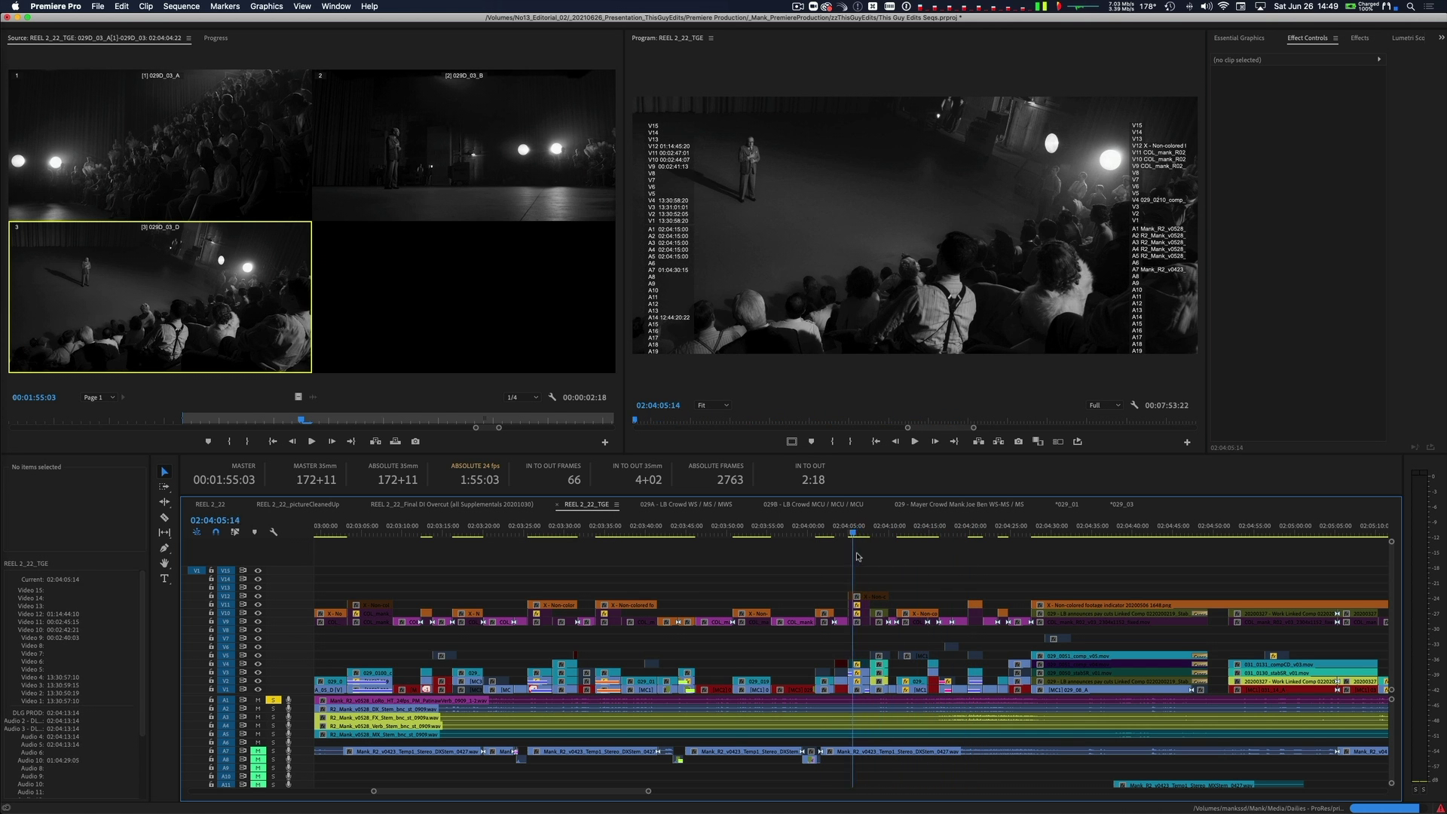
{"action": "key", "text": "space"}
{"action": "key", "text": "equal"}
{"action": "left_click", "coordinate": [872, 663]}
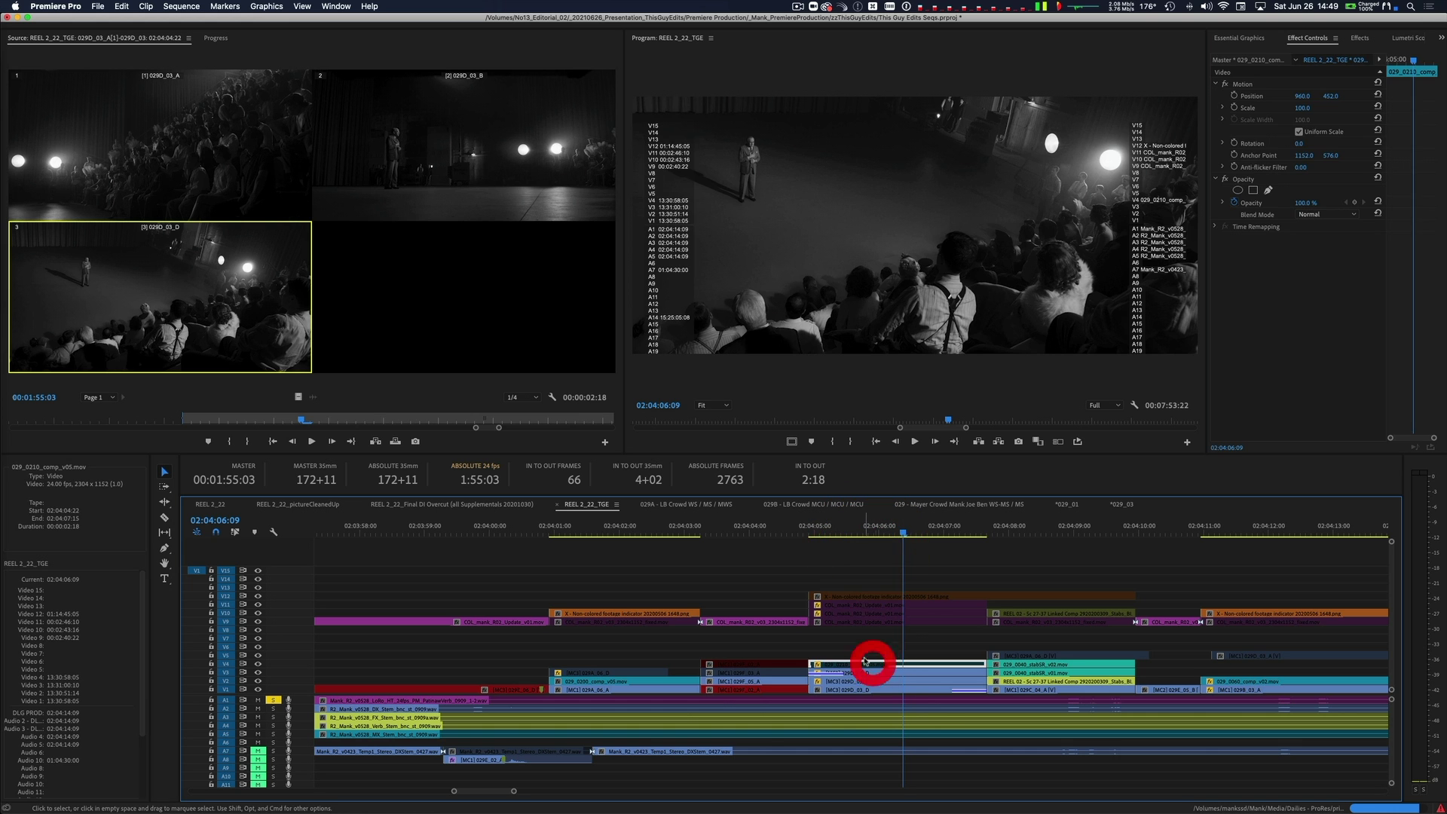
{"action": "key", "text": "ctrl+b"}
{"action": "left_click_drag", "start_coordinate": [861, 537], "coordinate": [827, 527]}
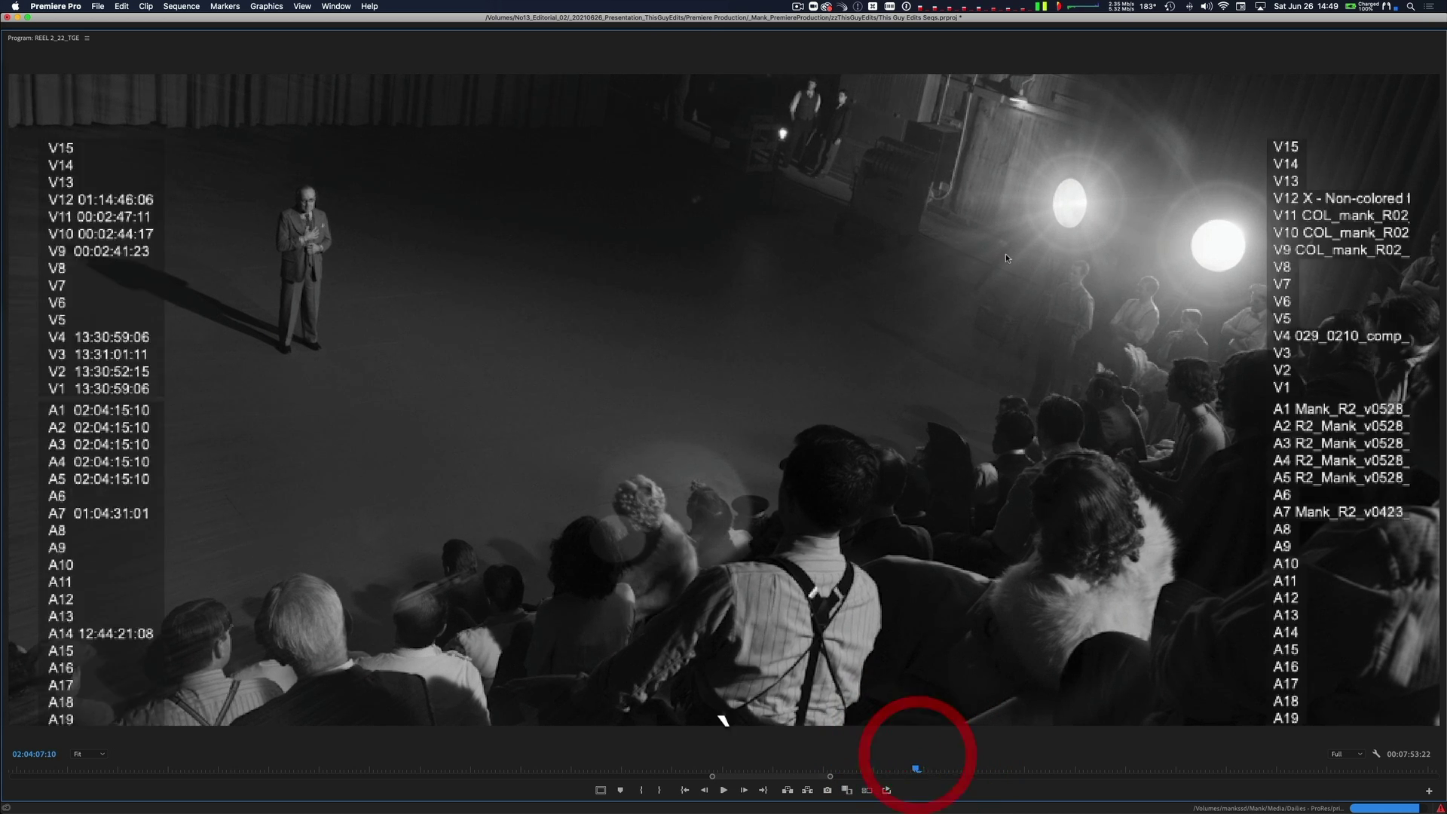
- Split the original 029D_03 clip and the V2 clip, deleting 029D_03's opacity mask
{"action": "key", "text": "grave"}
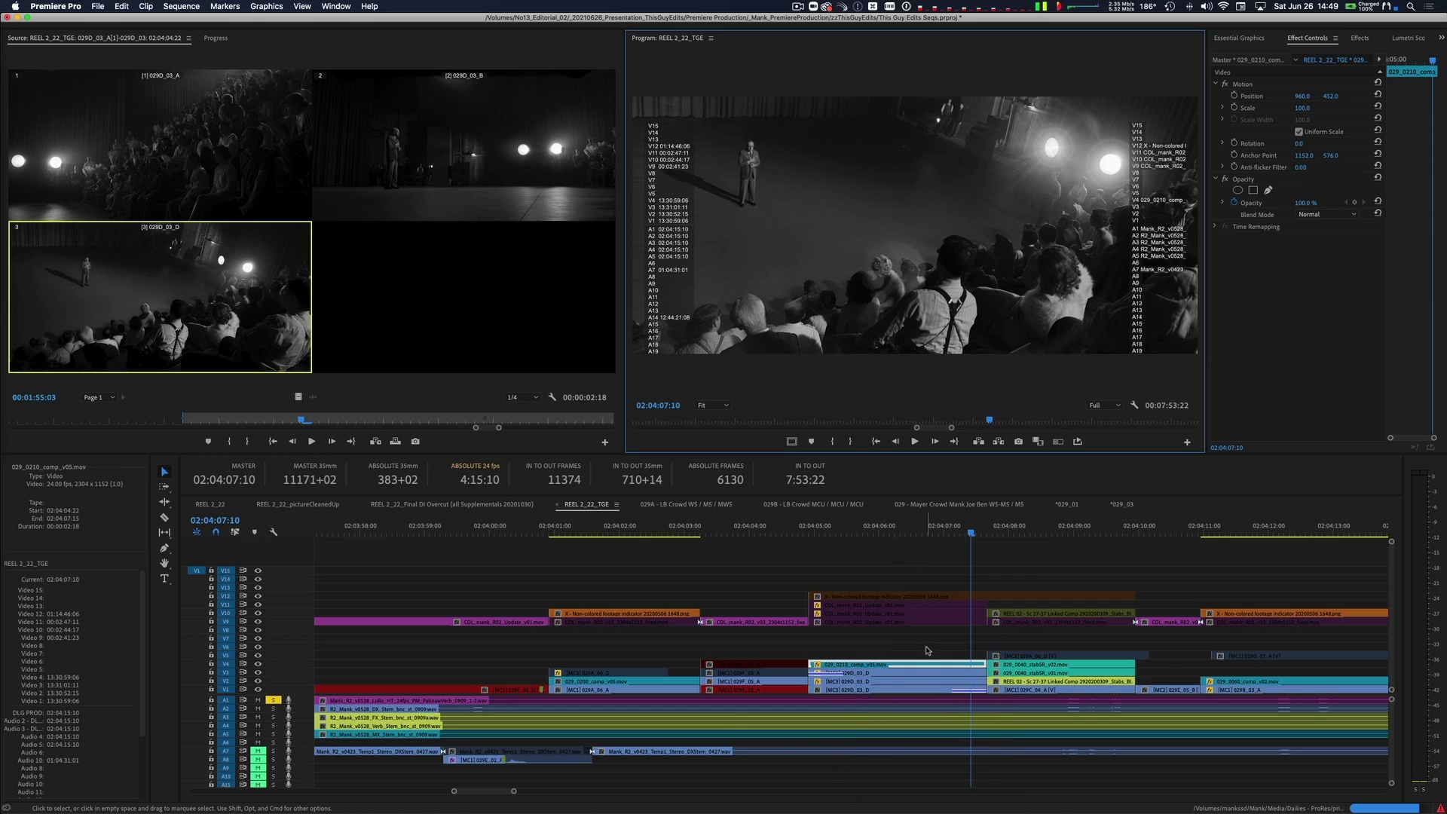
{"action": "left_click_drag", "start_coordinate": [937, 645], "coordinate": [885, 665]}
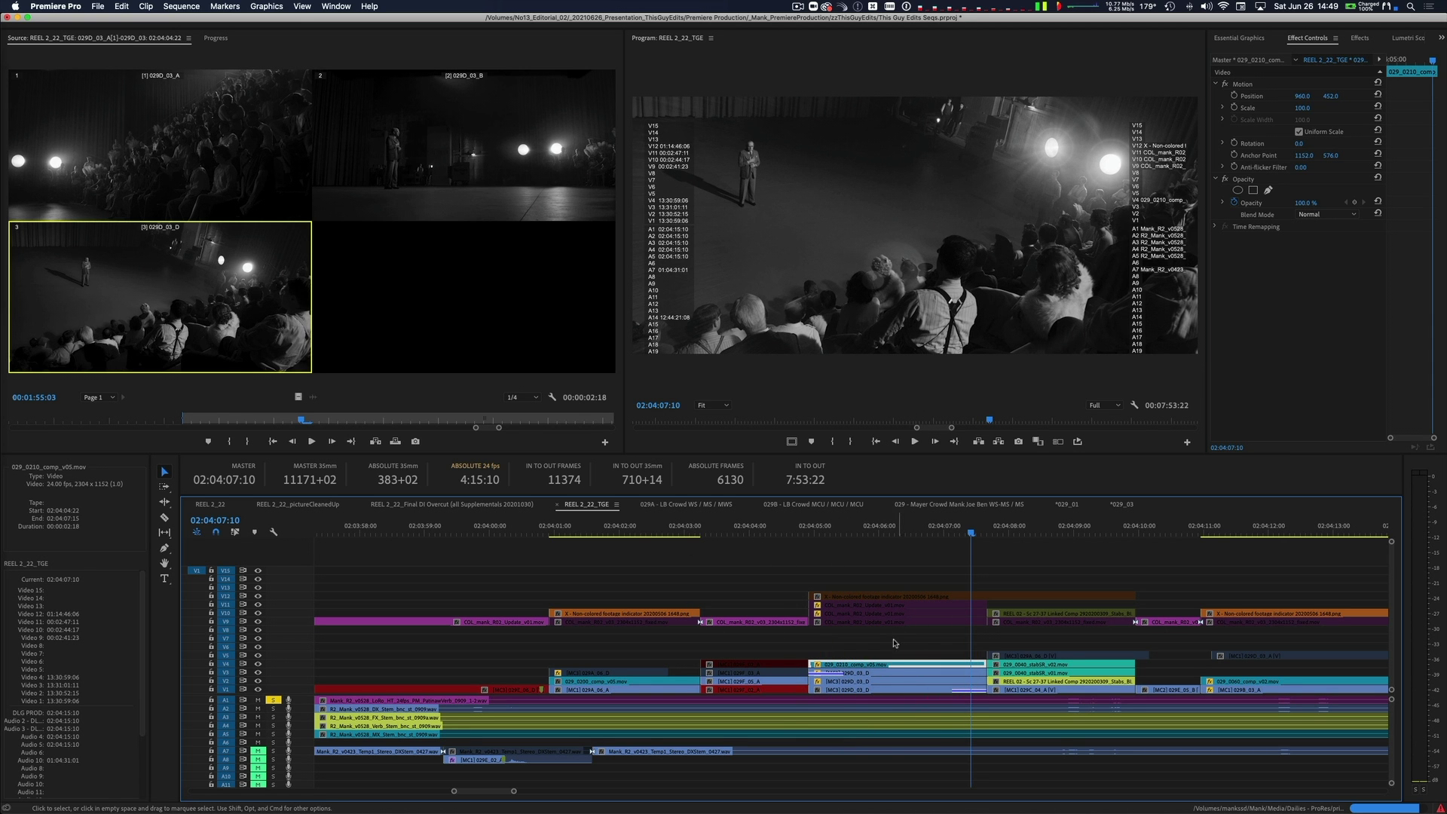
{"action": "left_click", "coordinate": [936, 678]}
{"action": "key", "text": "ctrl+b"}
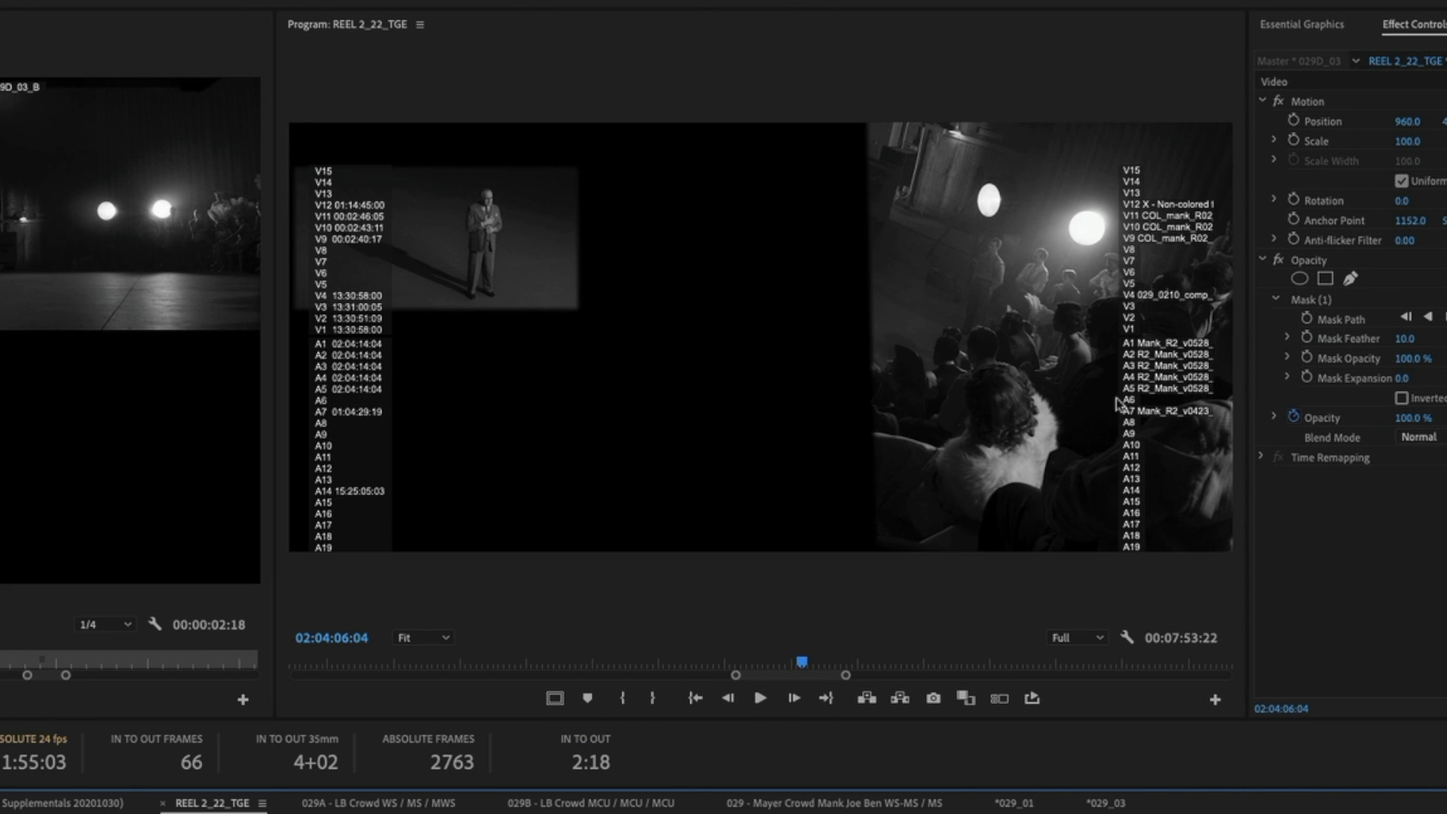
{"action": "key", "text": "Delete"}
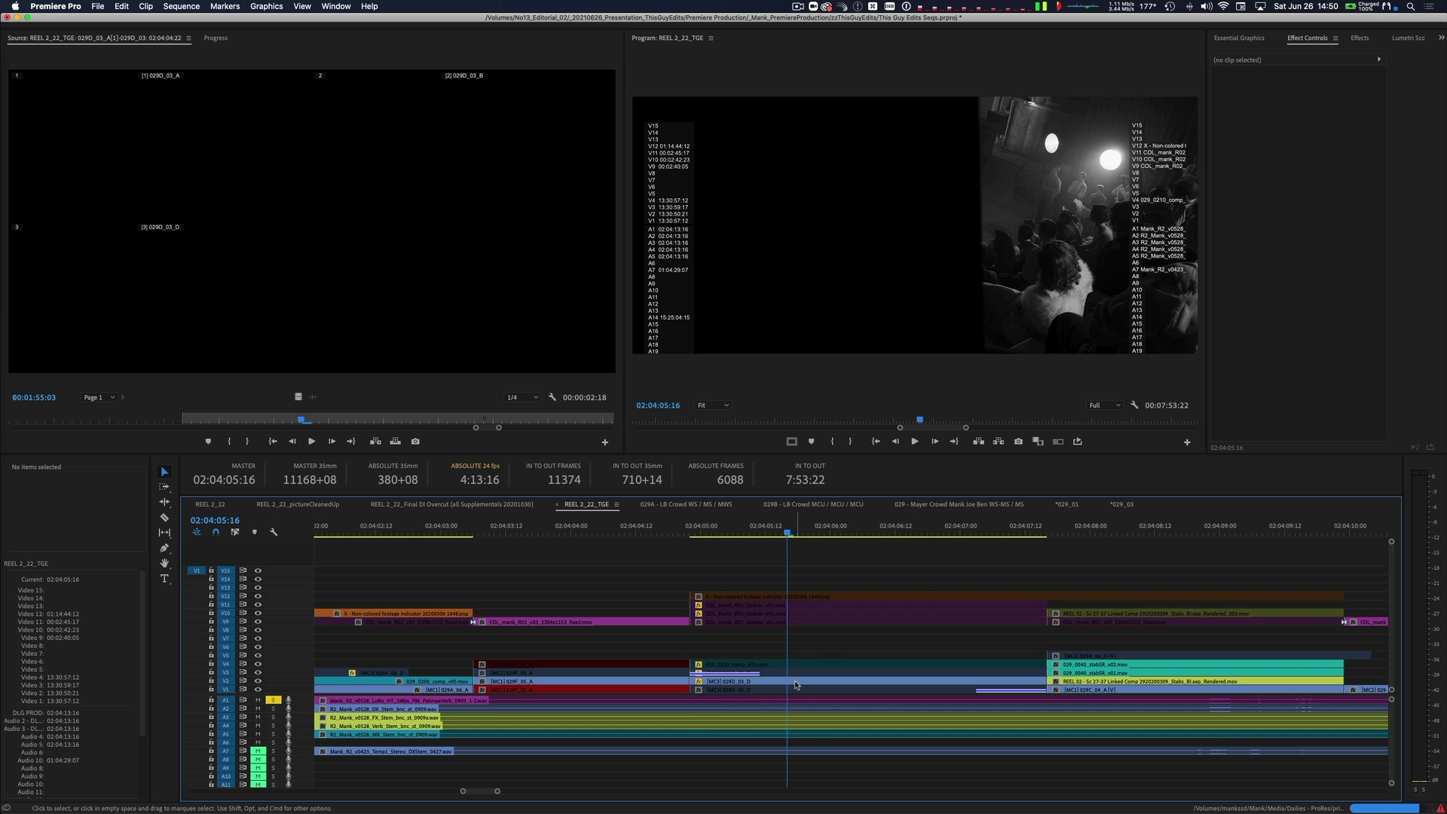
{"action": "left_click", "coordinate": [647, 781]}
{"action": "key", "text": "ctrl+b"}
{"action": "key", "text": "shift+super+a"}
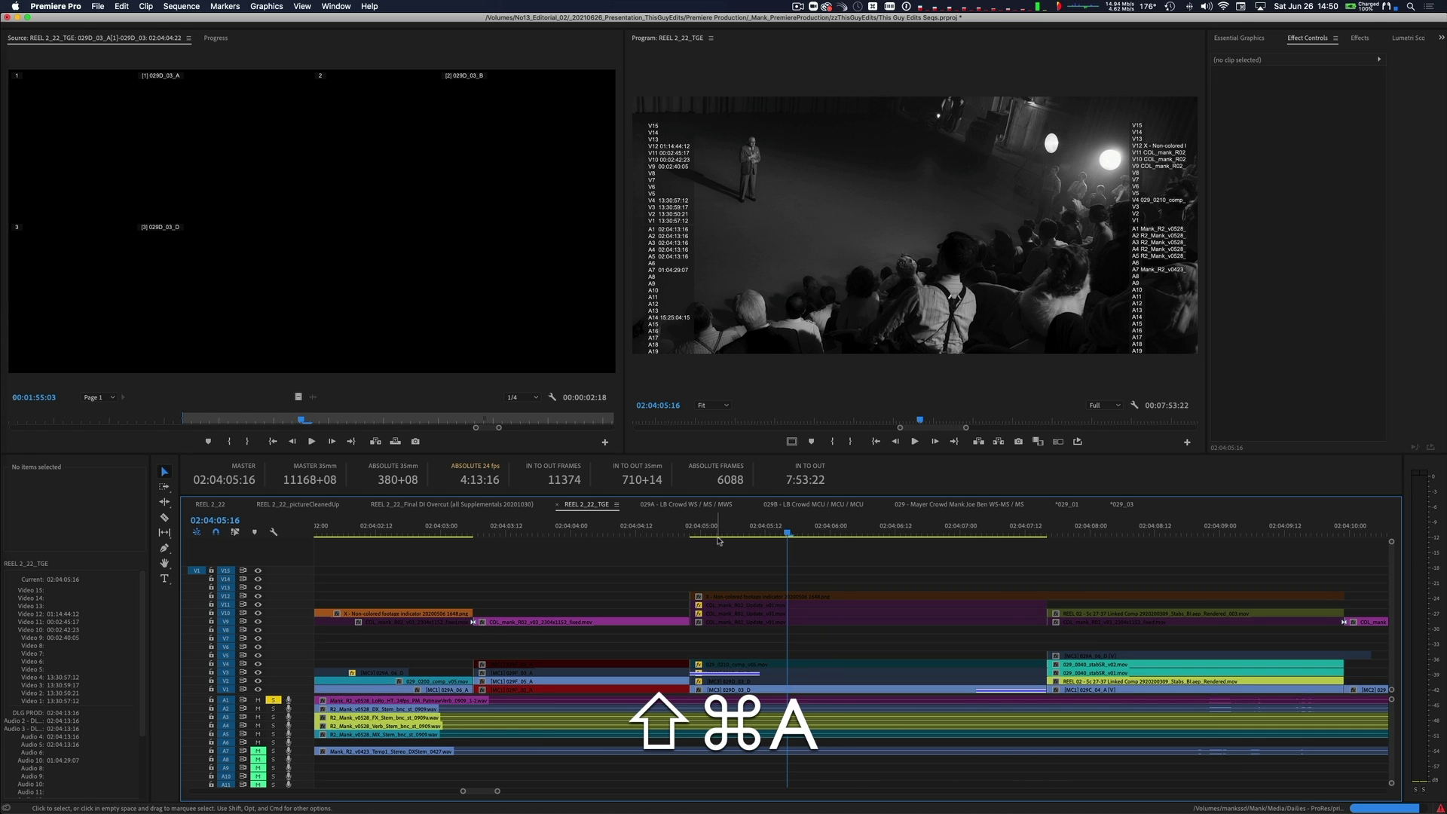
{"action": "key", "text": "space"}
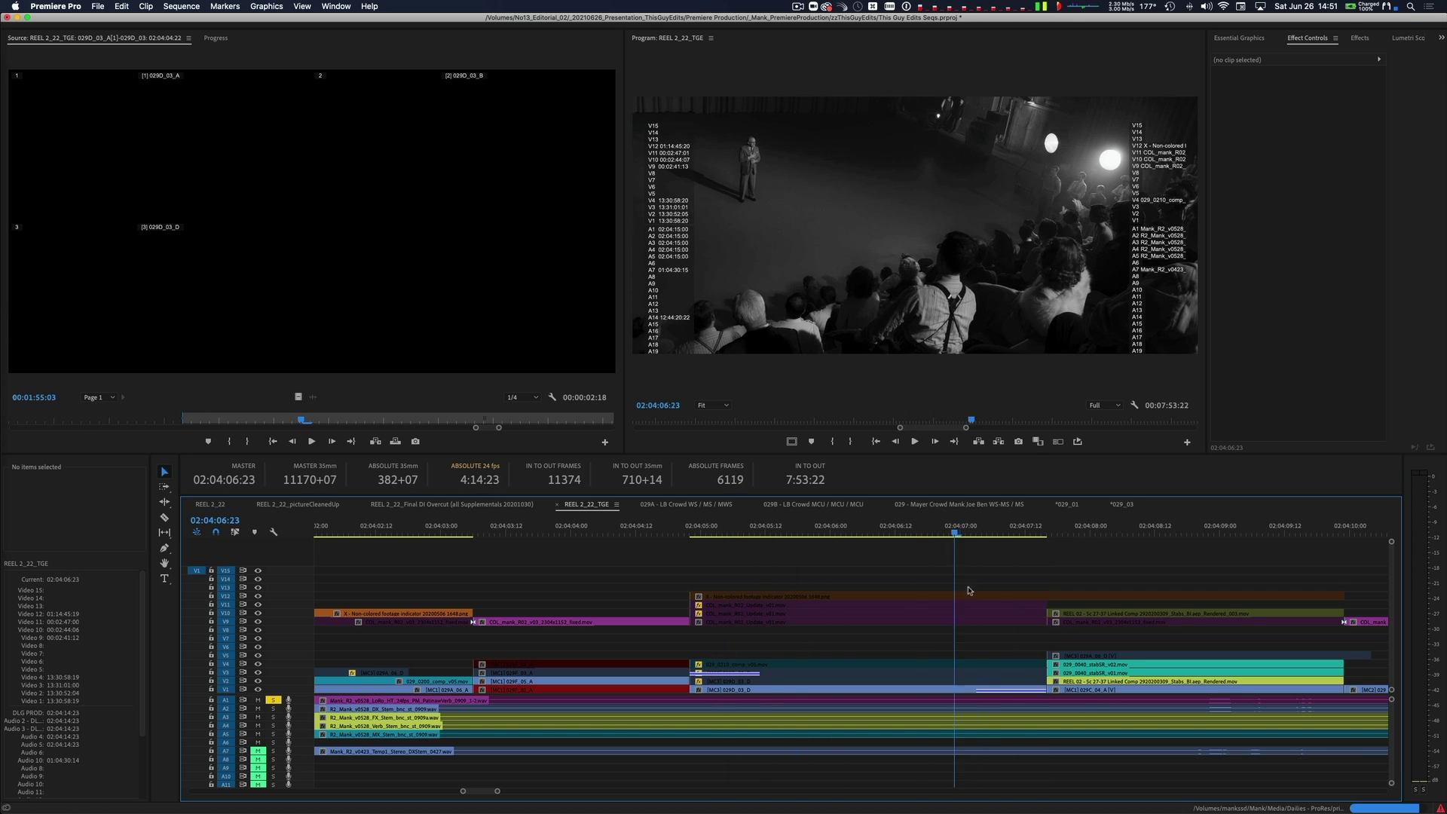
{"action": "left_click", "coordinate": [1021, 590]}
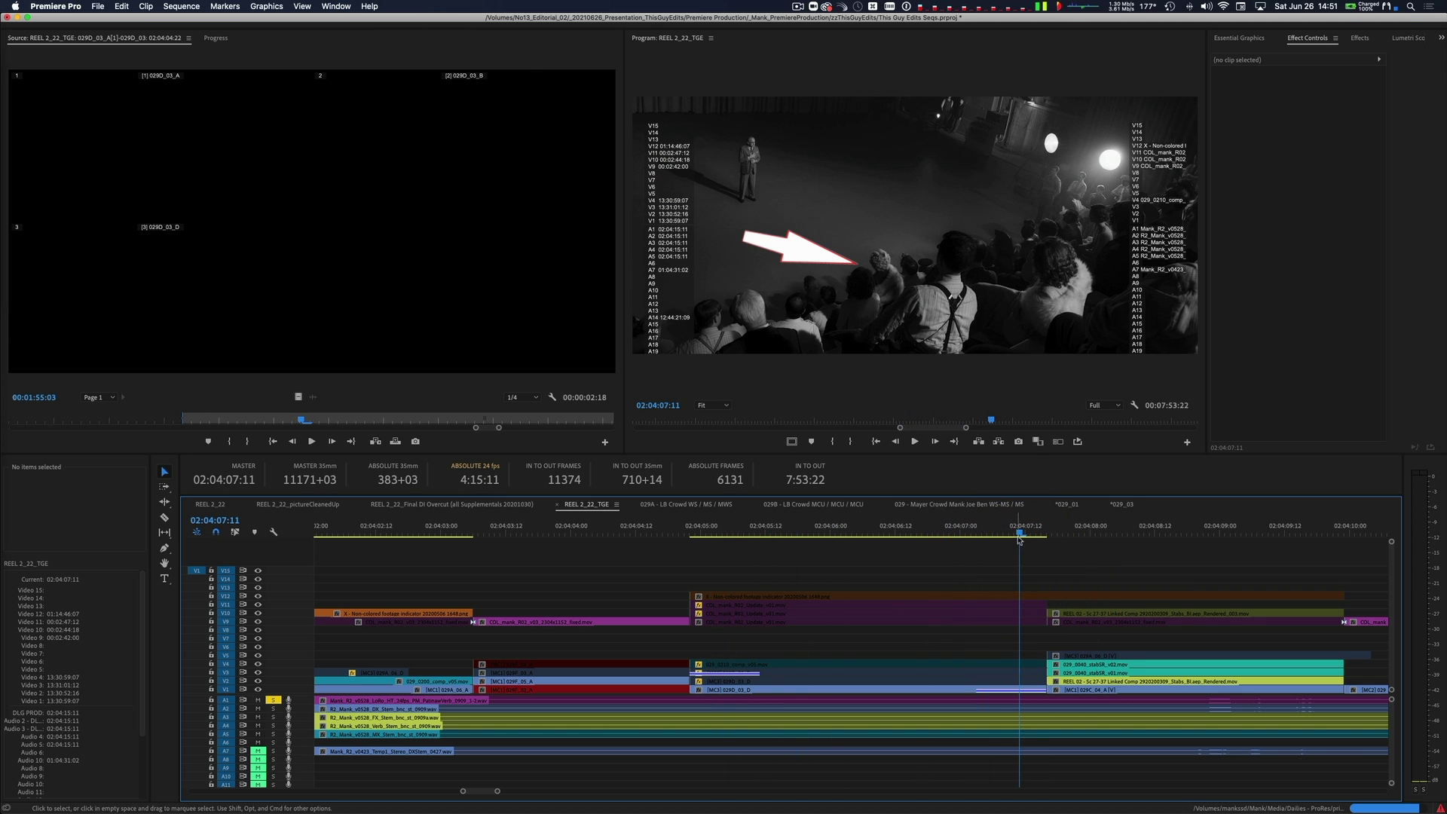
{"action": "mouse_move", "coordinate": [1019, 538]}
{"action": "left_mouse_down"}
{"action": "mouse_move", "coordinate": [1169, 535]}
{"action": "mouse_move", "coordinate": [938, 536]}
{"action": "mouse_move", "coordinate": [1003, 542]}
{"action": "mouse_move", "coordinate": [877, 588]}
{"action": "mouse_move", "coordinate": [728, 588]}
{"action": "mouse_move", "coordinate": [819, 583]}
{"action": "left_mouse_up"}
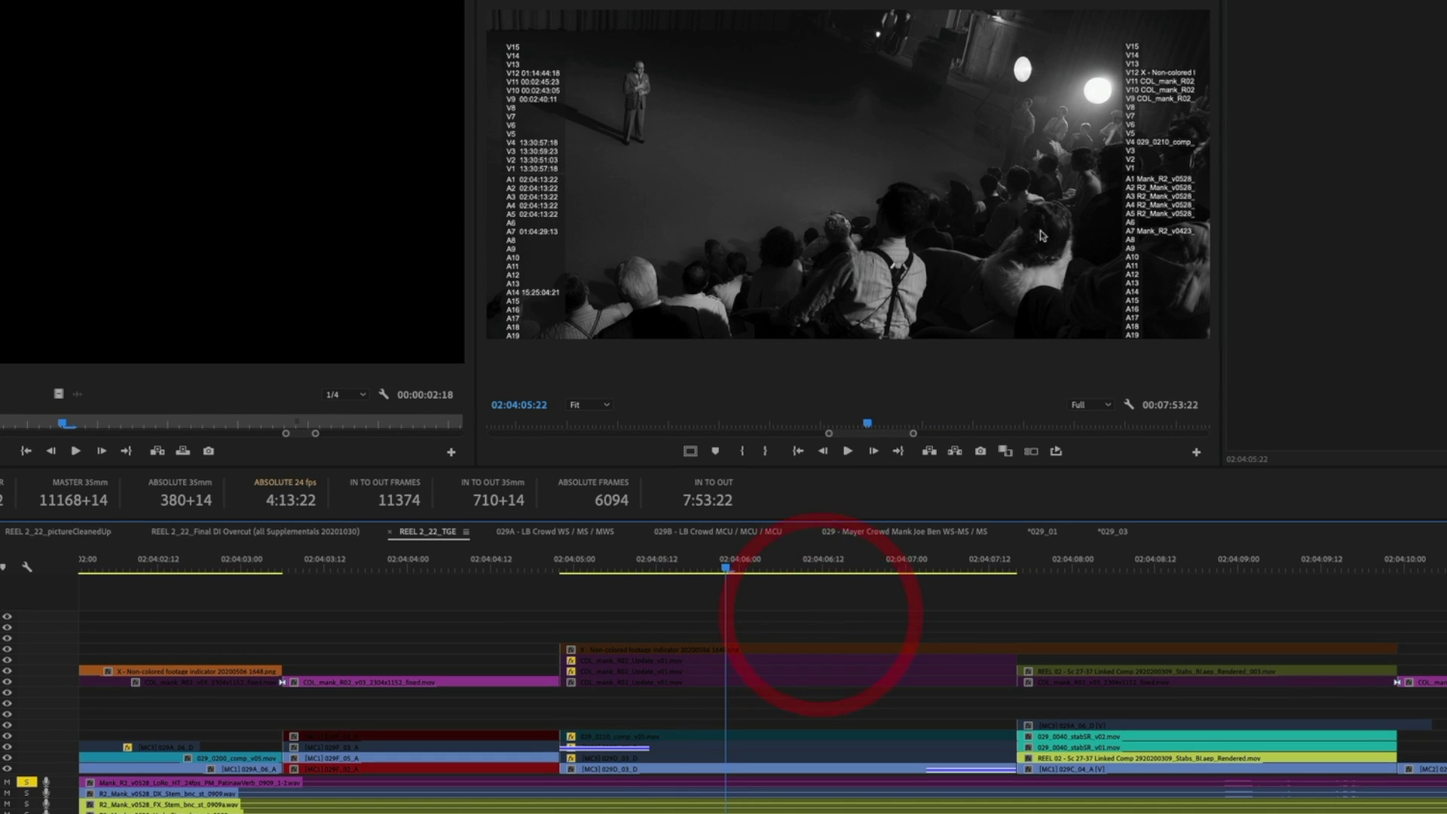
{"action": "left_click_drag", "start_coordinate": [701, 565], "coordinate": [781, 564]}
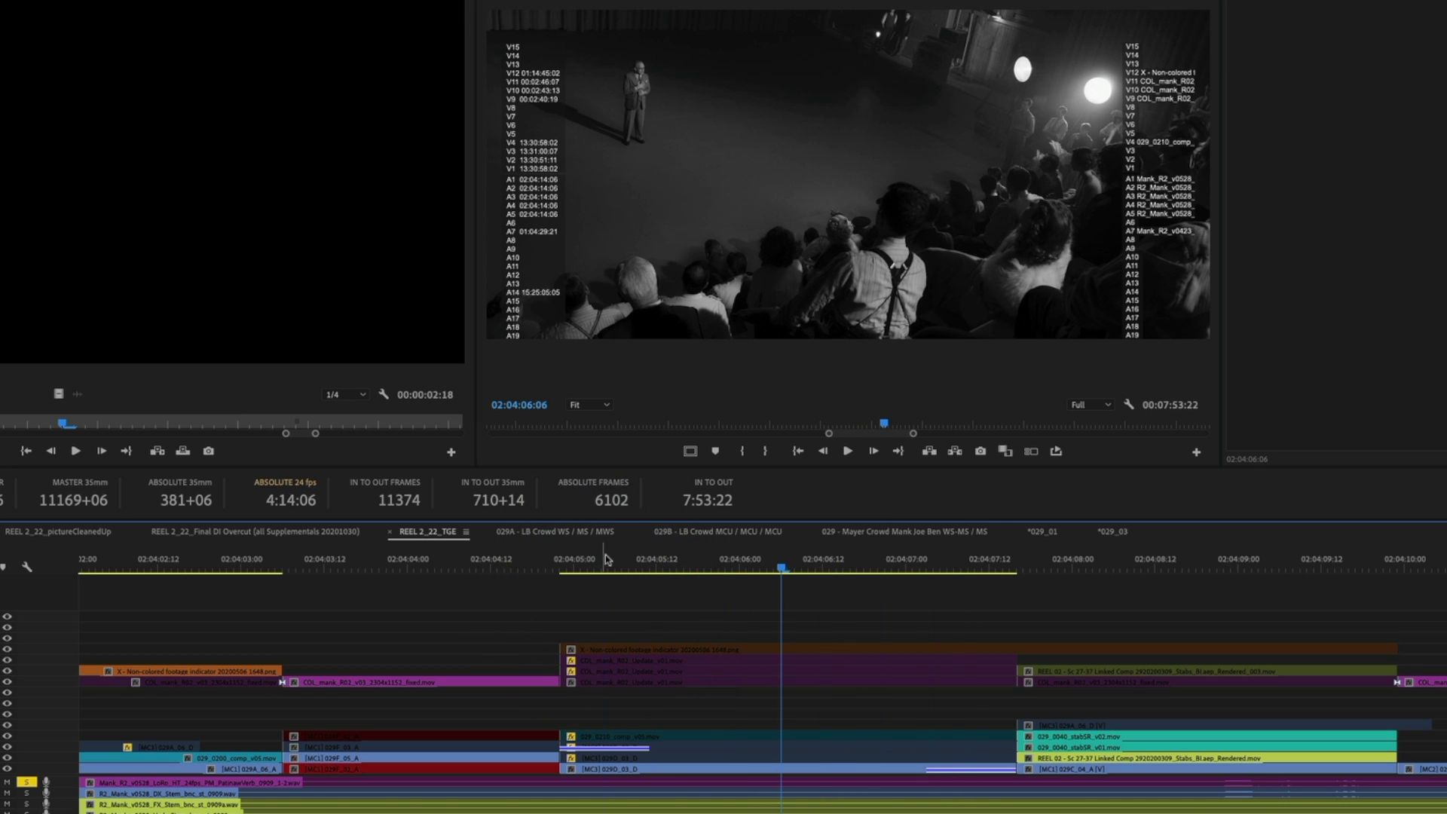
{"action": "left_click_drag", "start_coordinate": [605, 563], "coordinate": [601, 567]}
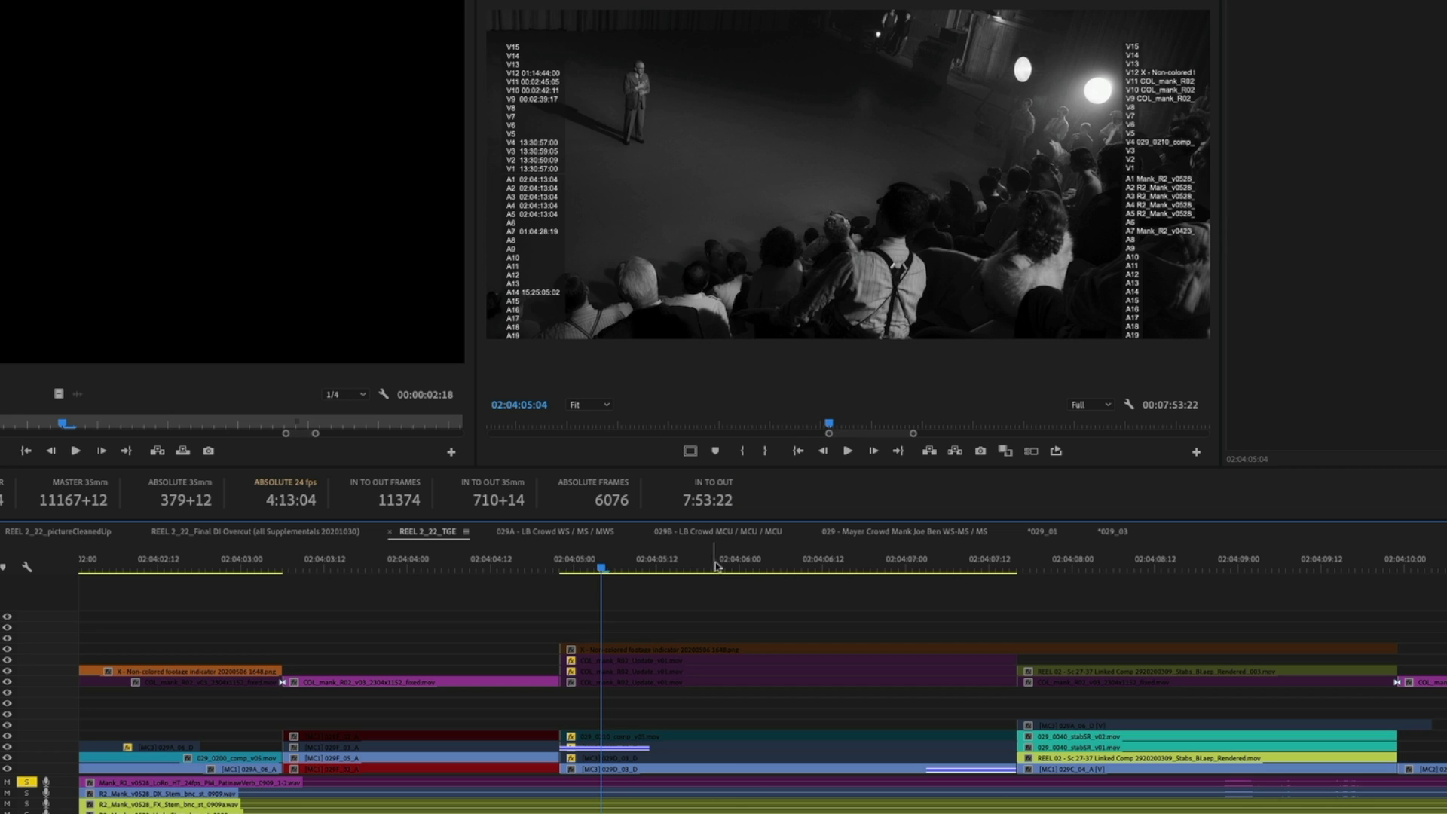
{"action": "left_click", "coordinate": [739, 567]}
{"action": "left_click_drag", "start_coordinate": [737, 571], "coordinate": [705, 567]}
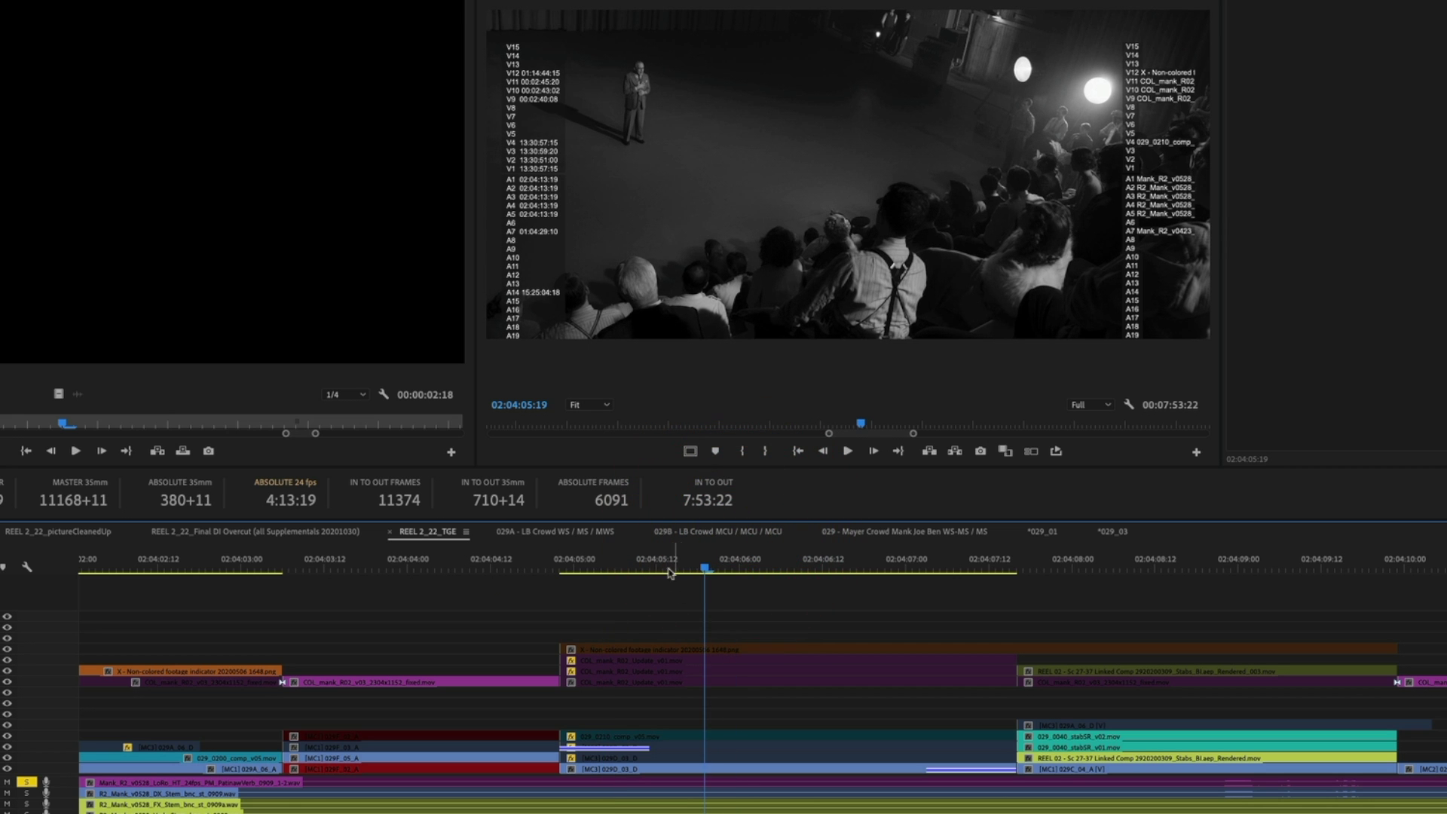
{"action": "mouse_move", "coordinate": [668, 573]}
{"action": "left_mouse_down"}
{"action": "mouse_move", "coordinate": [590, 567]}
{"action": "mouse_move", "coordinate": [923, 567]}
{"action": "mouse_move", "coordinate": [684, 567]}
{"action": "left_mouse_up"}
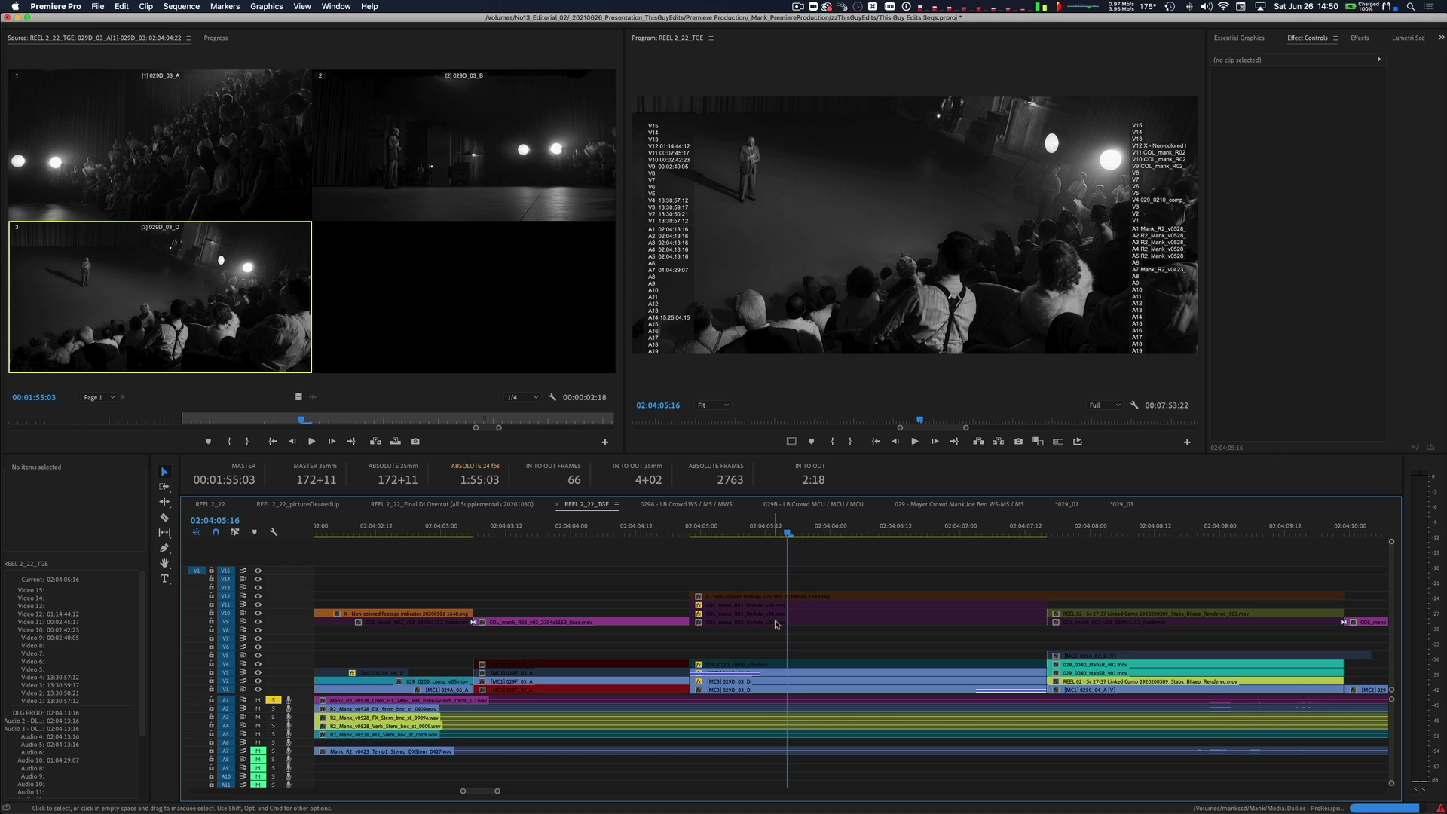
- Disable and re-enable the [MC3] 029D_03_D multicam clip on V1
{"action": "left_click", "coordinate": [804, 689]}
{"action": "key", "text": "ctrl+b"}
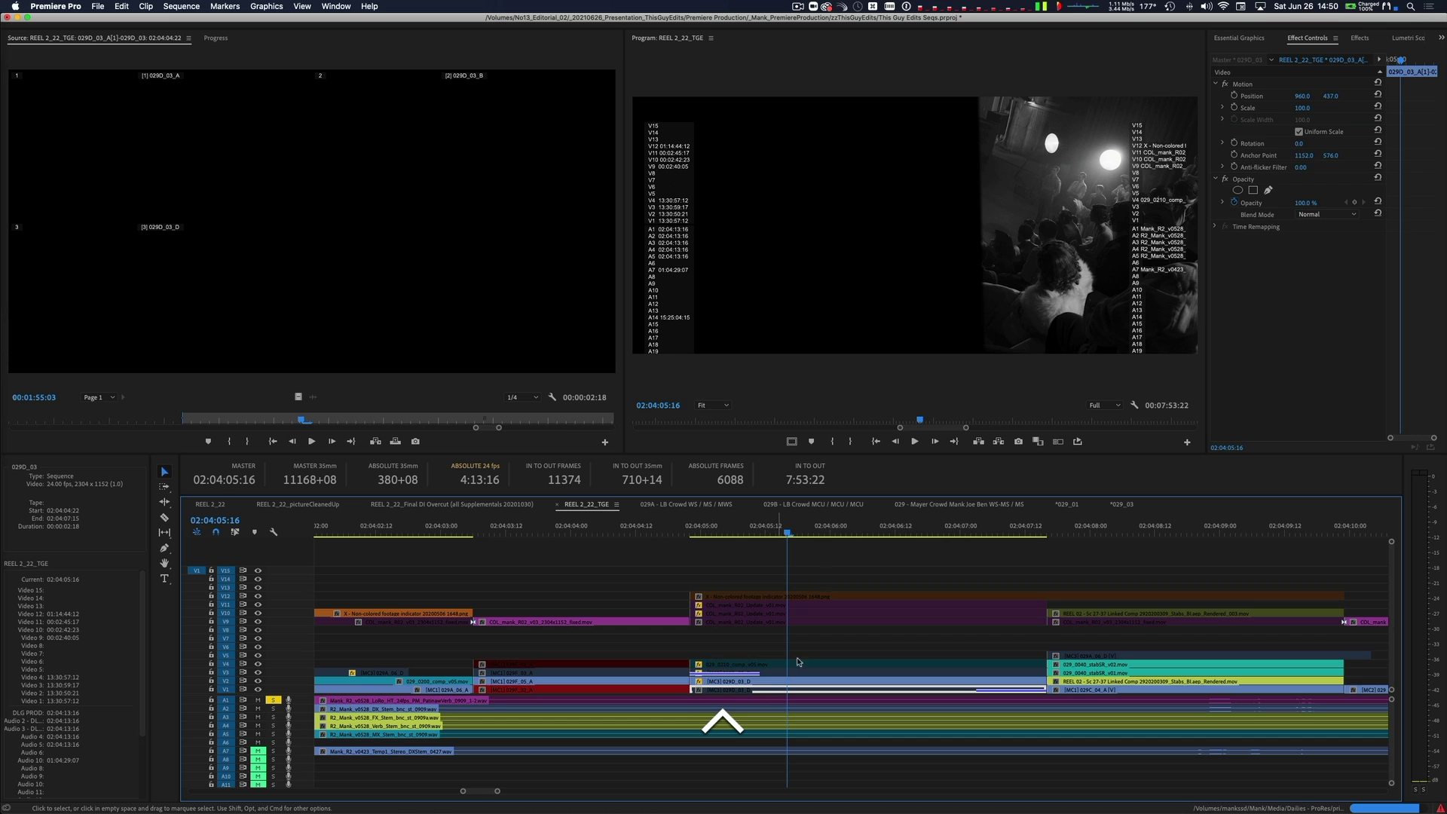
{"action": "left_click", "coordinate": [806, 691]}
{"action": "key", "text": "ctrl+b"}
- Inspect the masked V2 029D_03_D clip near 02:04:07:05, then disable V1 to isolate it
{"action": "left_click", "coordinate": [822, 551]}
{"action": "left_click", "coordinate": [796, 684]}
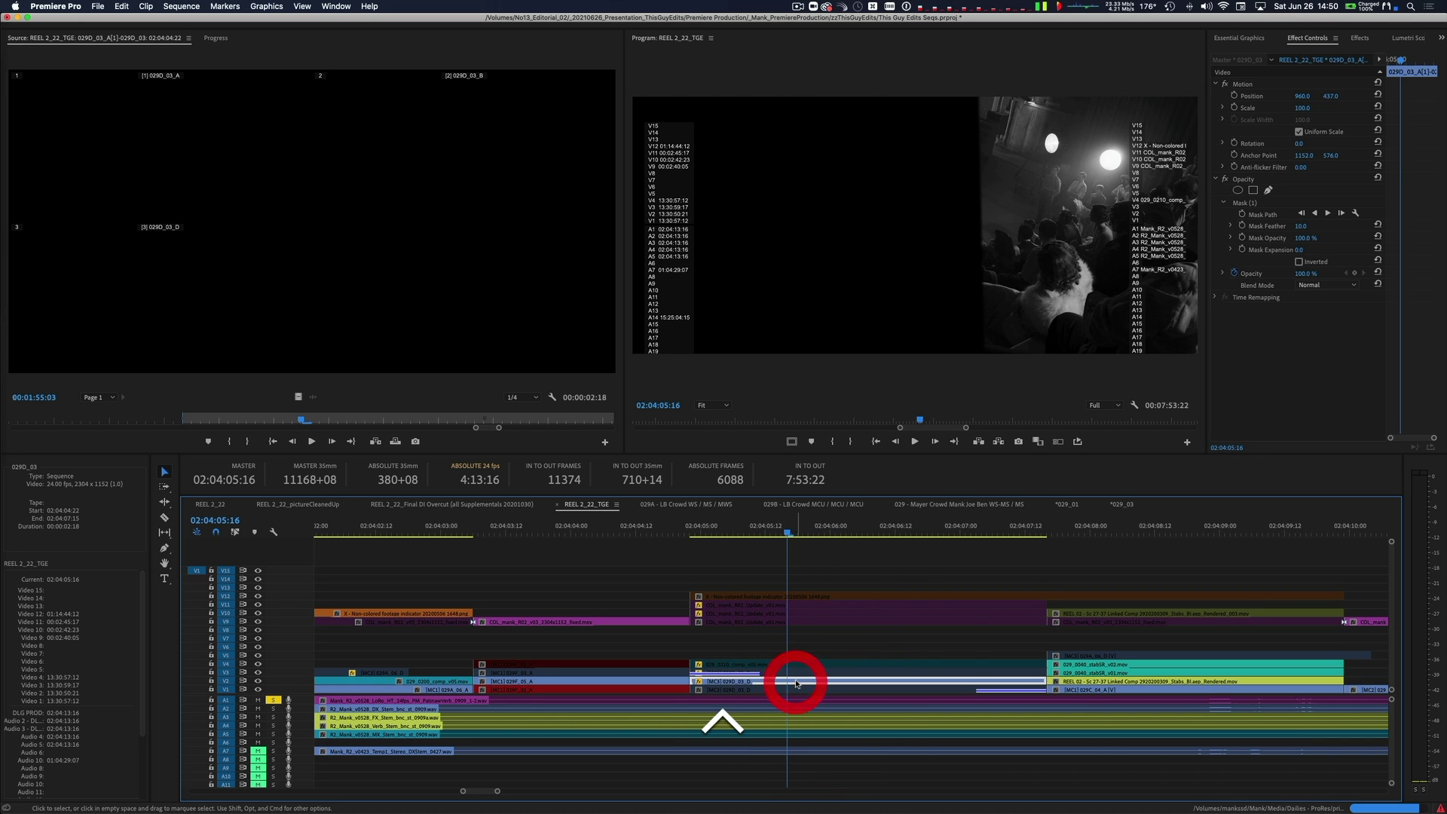
{"action": "left_click", "coordinate": [983, 533]}
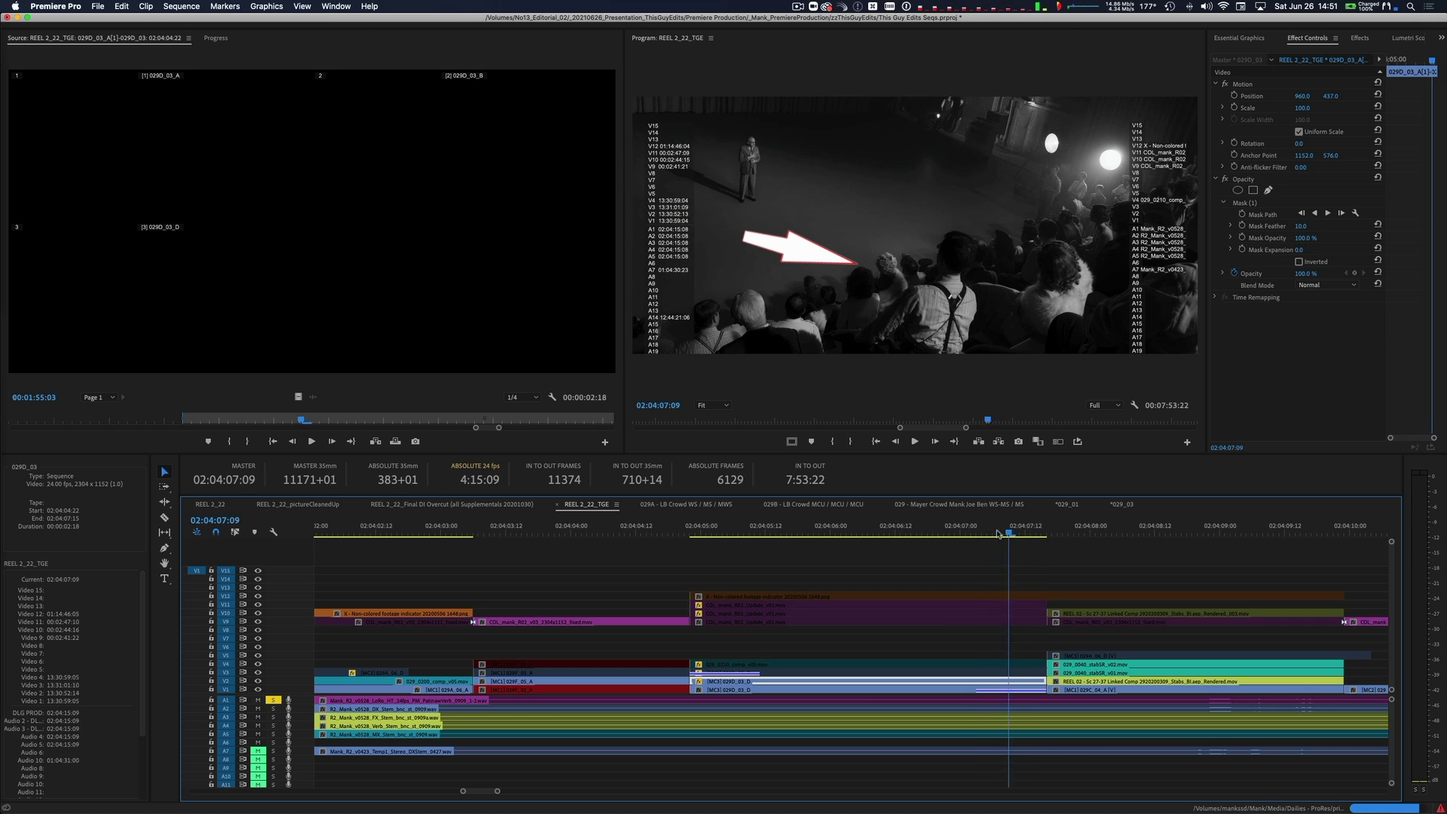
{"action": "left_click", "coordinate": [857, 690]}
{"action": "left_click", "coordinate": [985, 523]}
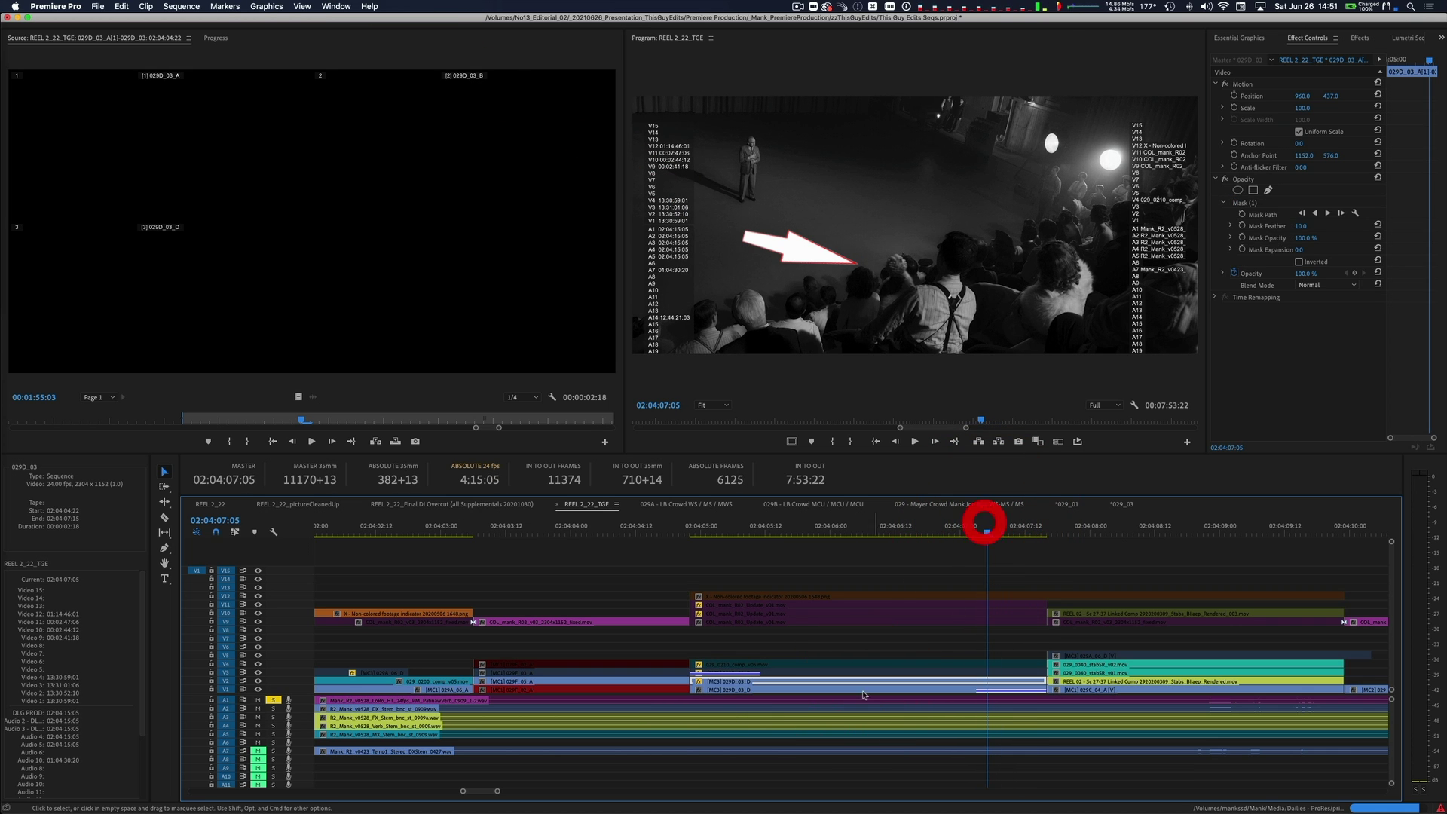
{"action": "left_click", "coordinate": [855, 687]}
{"action": "key", "text": "ctrl+b"}
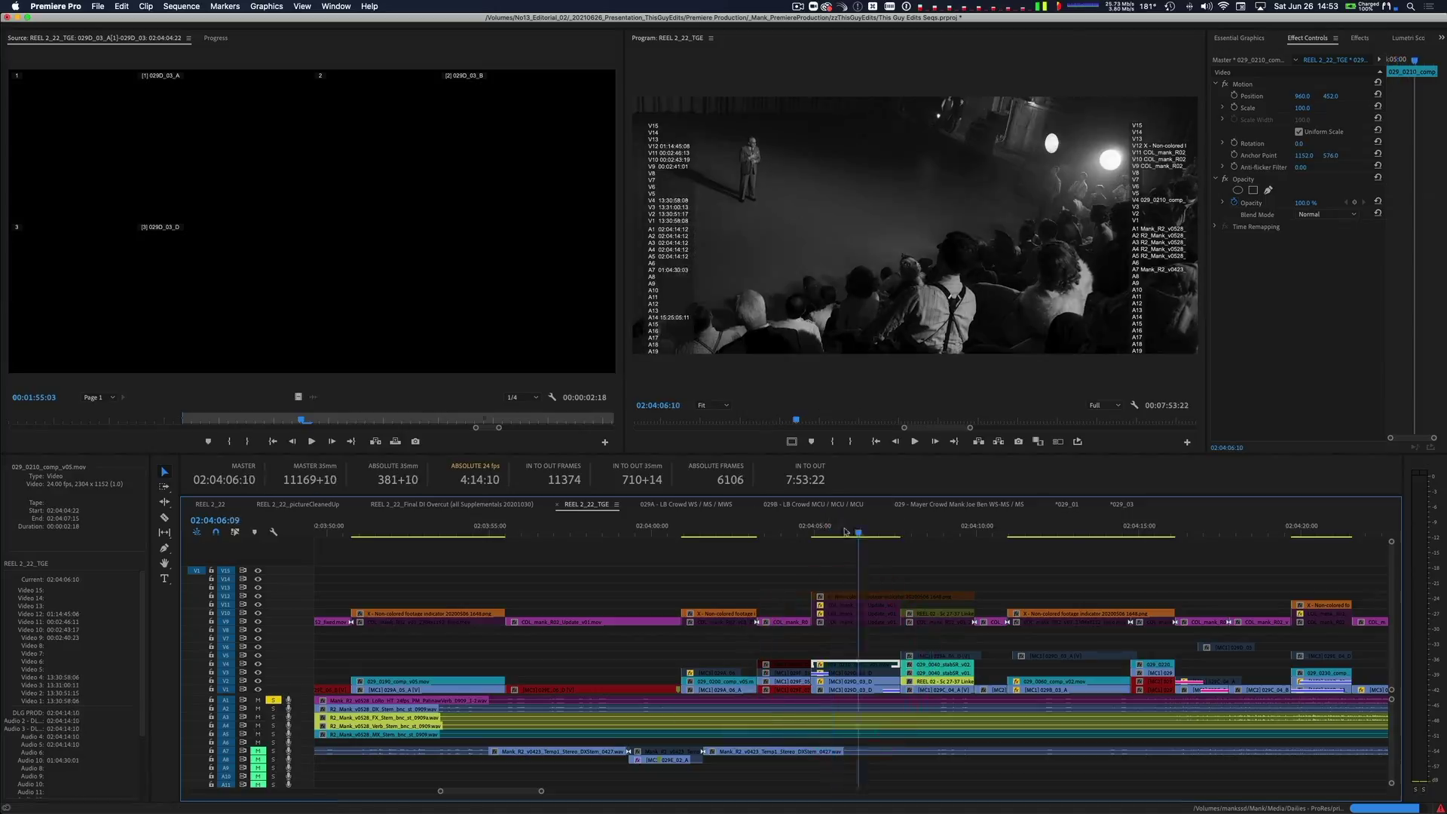
- At 02:04:06:06, disable the V3 and V2 clips together, then re-enable them
{"action": "left_click", "coordinate": [850, 534]}
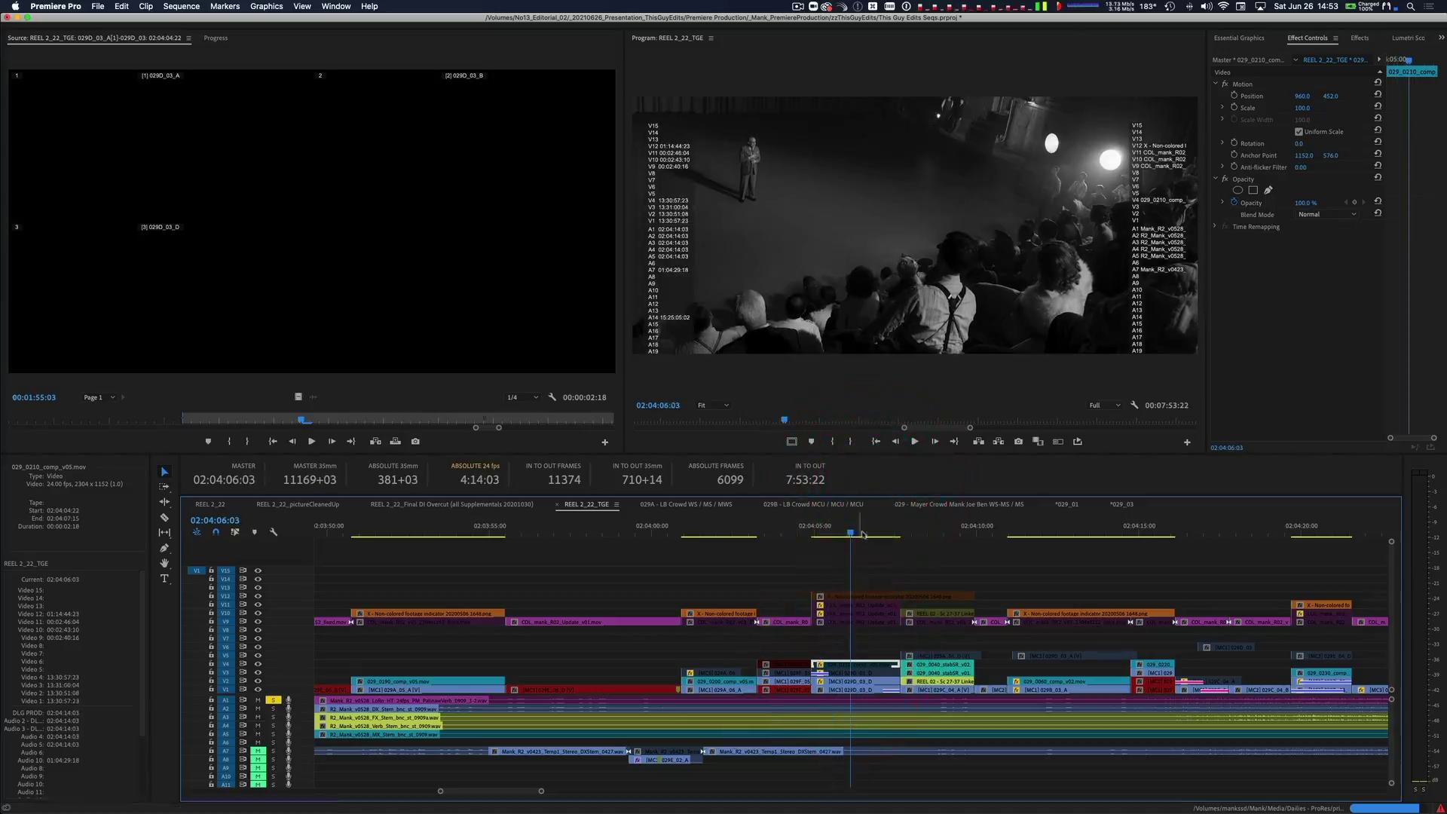
{"action": "mouse_move", "coordinate": [863, 533]}
{"action": "left_mouse_down"}
{"action": "mouse_move", "coordinate": [897, 532]}
{"action": "mouse_move", "coordinate": [852, 532]}
{"action": "left_mouse_up"}
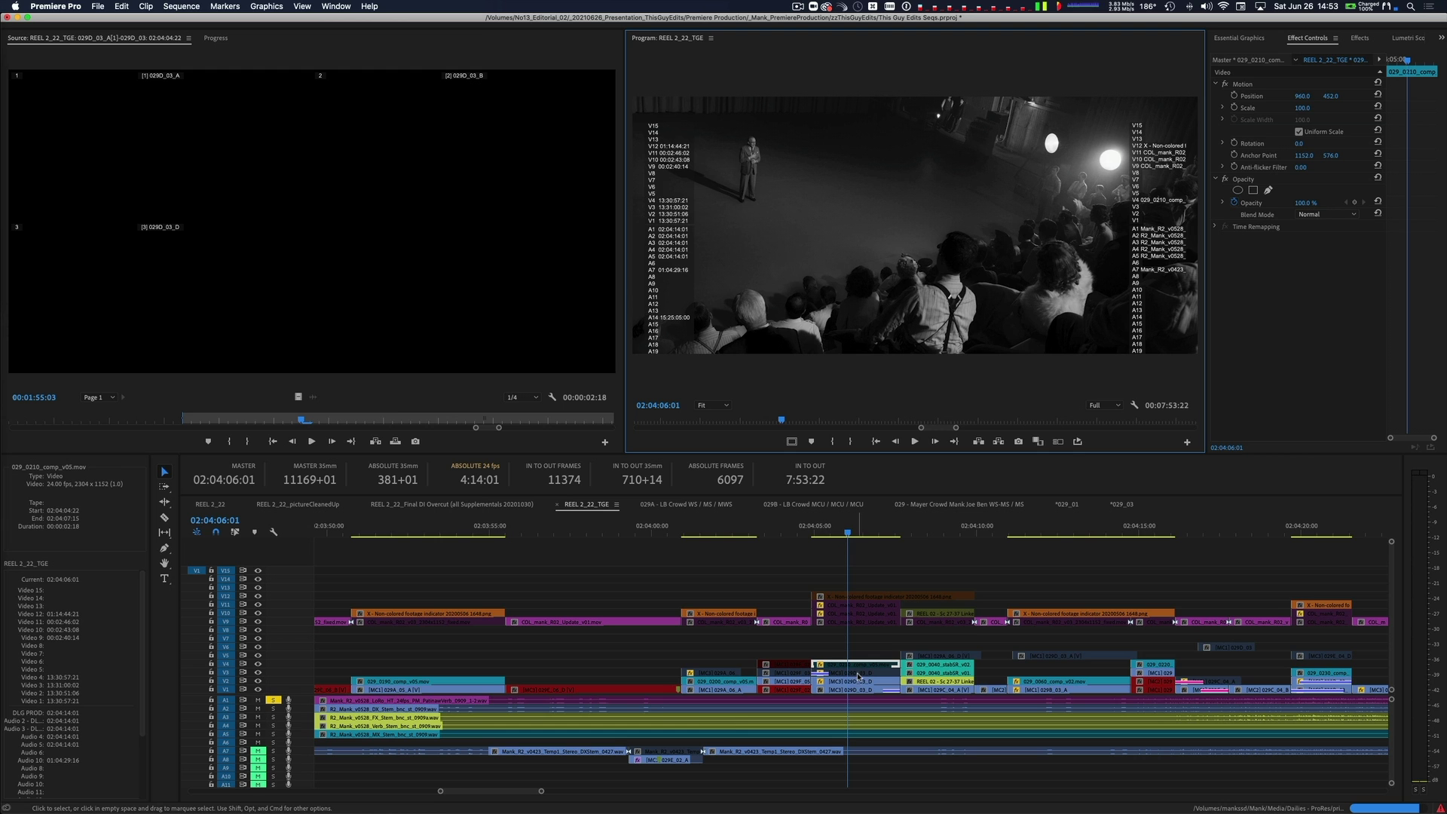
{"action": "left_click", "coordinate": [858, 674]}
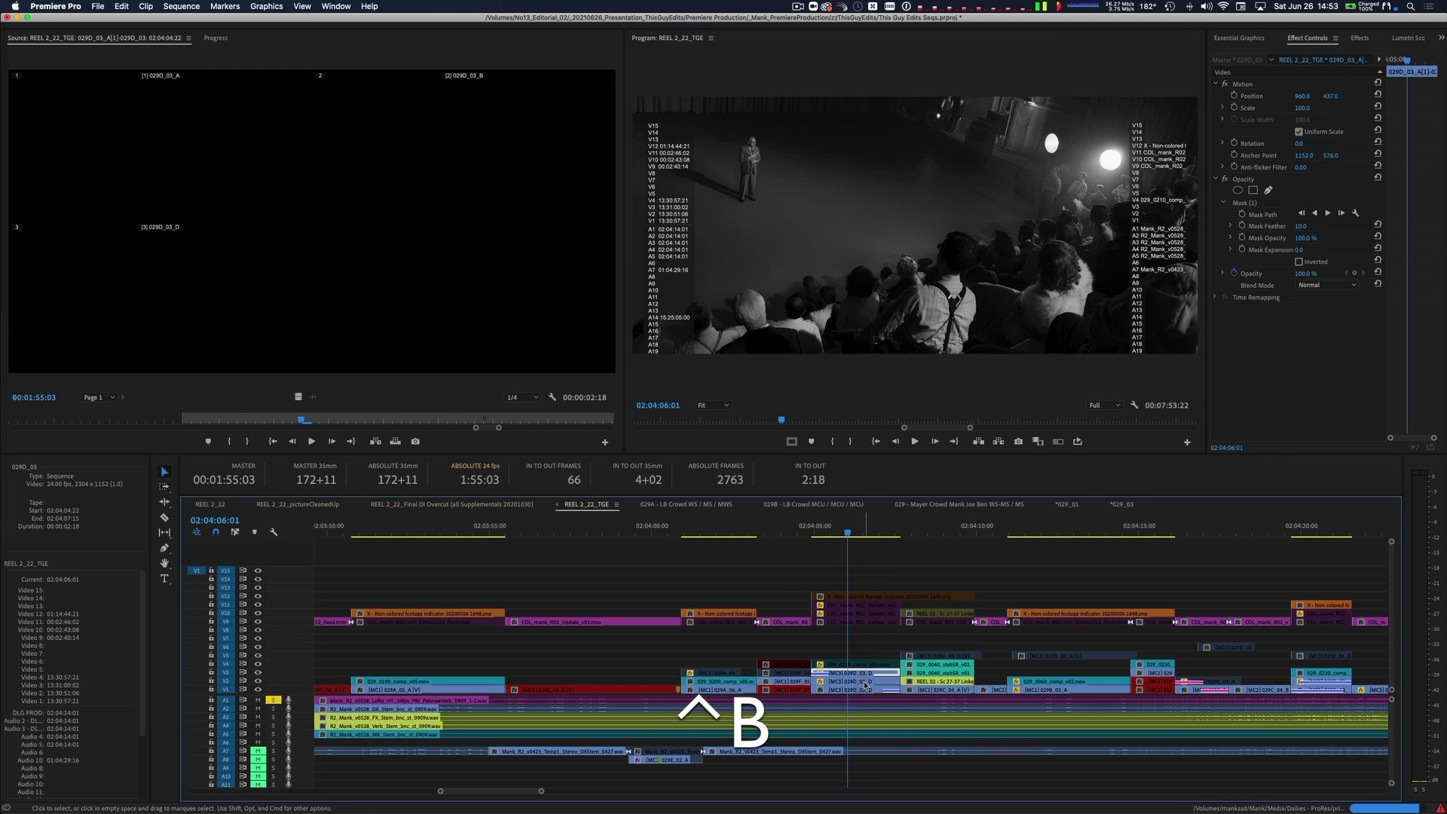
{"action": "left_click", "coordinate": [865, 685], "text": "shift"}
{"action": "key", "text": "ctrl+b"}
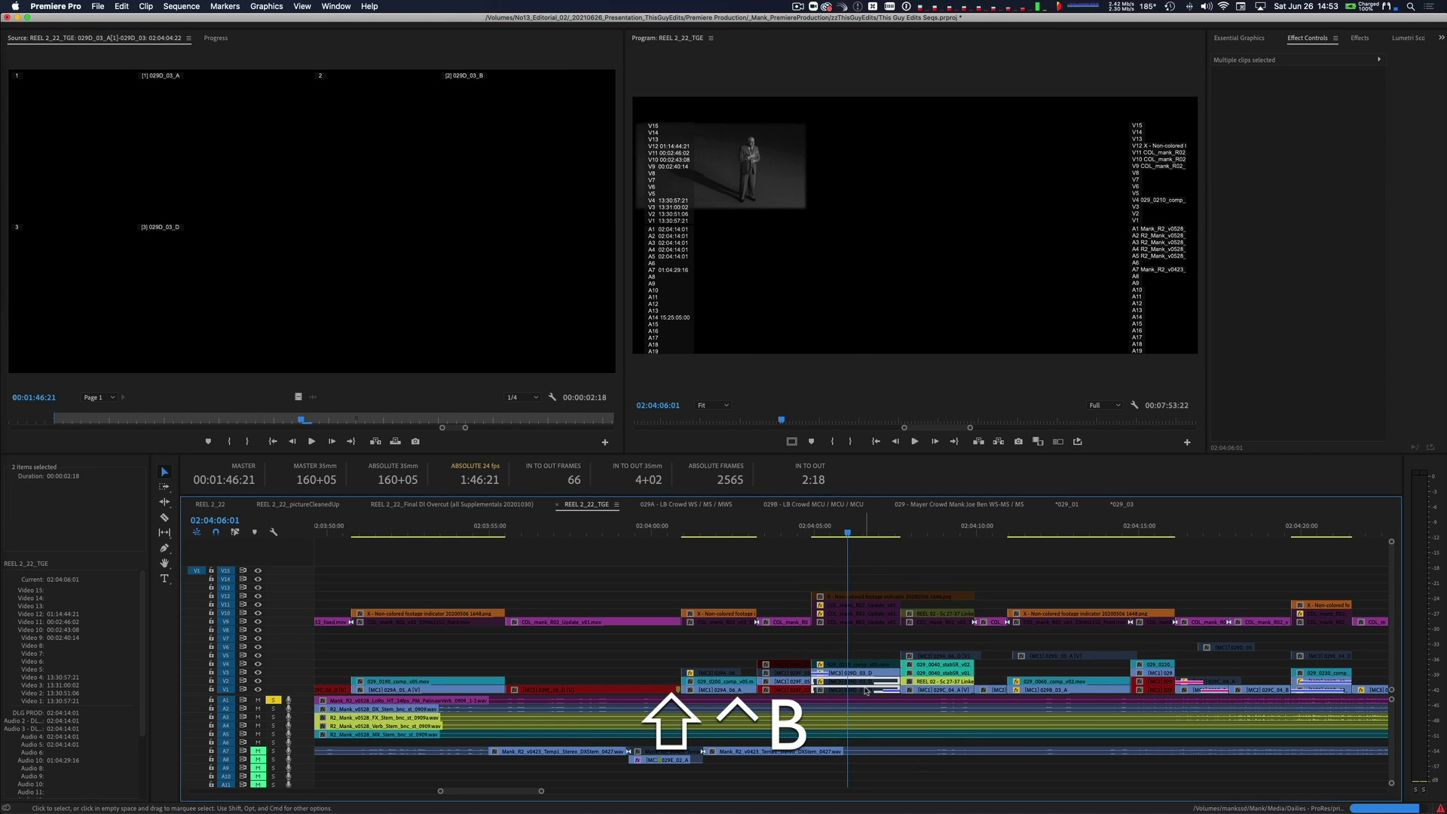
{"action": "key", "text": "ctrl+b"}
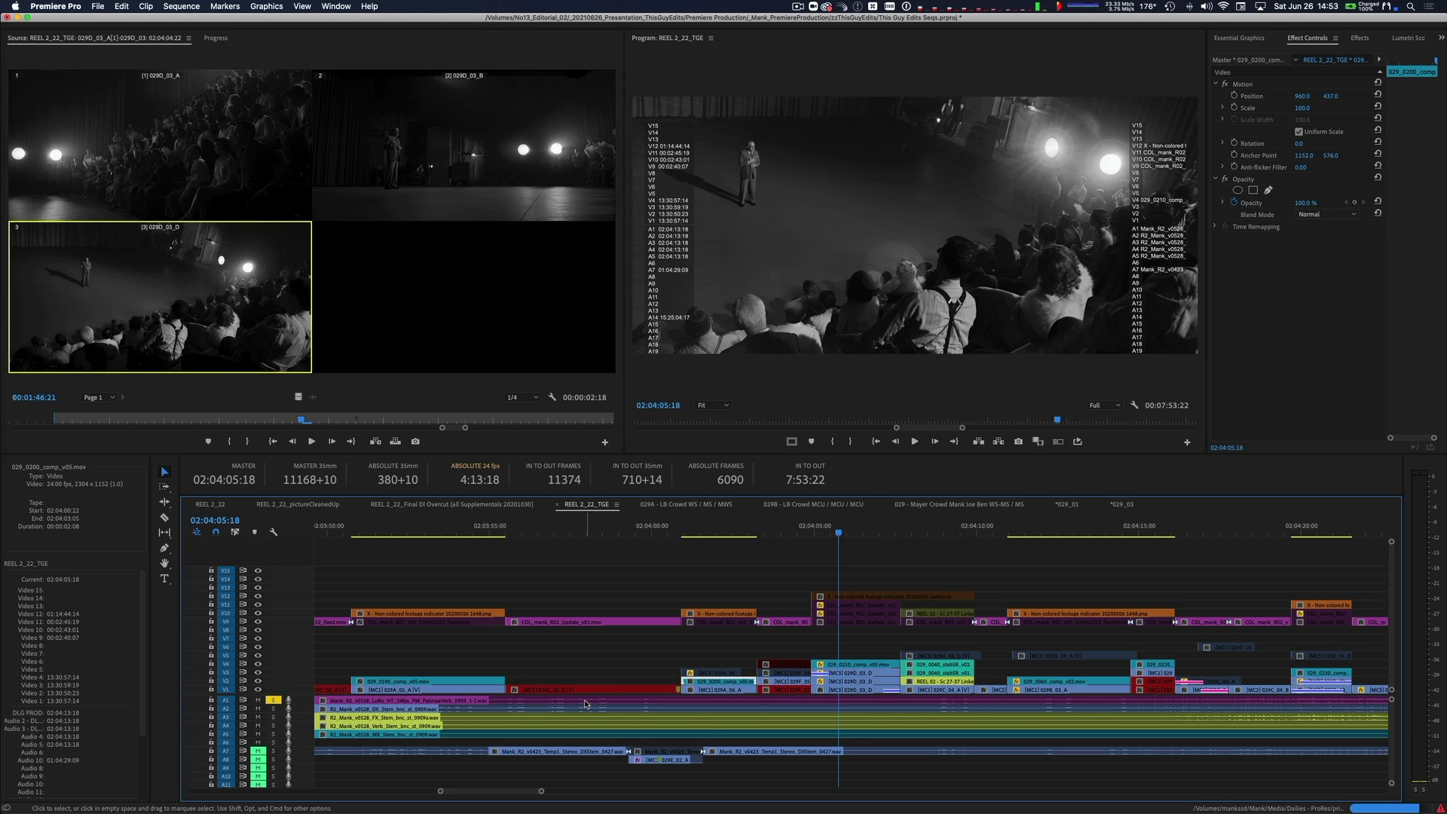
- Toggle 029_0210_comp and 029_0200_comp off to compare, scrubbing to 02:04:05:11
{"action": "key", "text": "ctrl+b"}
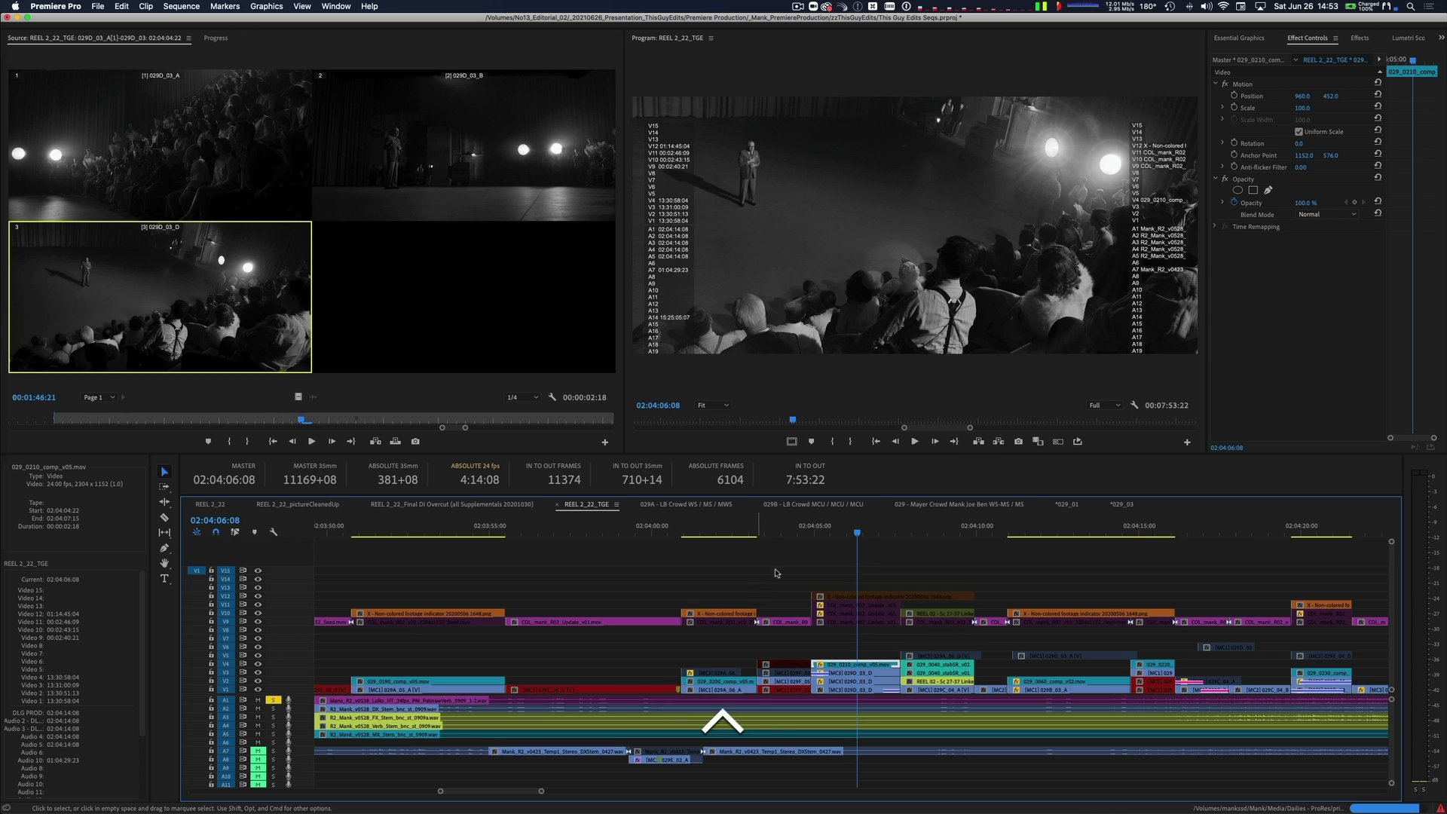
{"action": "key", "text": "ctrl+b"}
{"action": "left_click", "coordinate": [704, 681]}
{"action": "key", "text": "ctrl+b"}
{"action": "key", "text": "ctrl+b"}
{"action": "key", "text": "ctrl+b"}
{"action": "key", "text": "ctrl+b"}
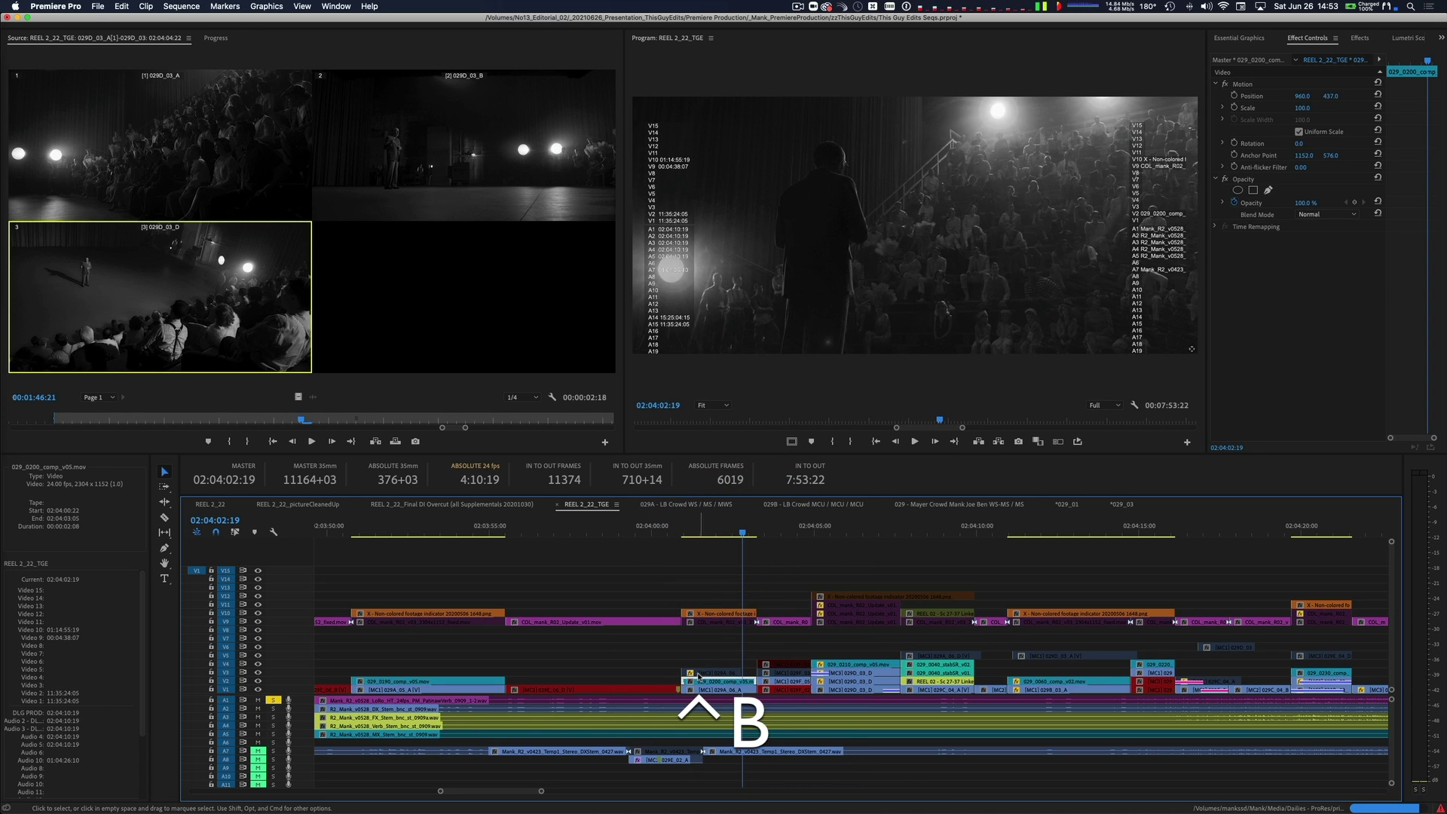
{"action": "left_click_drag", "start_coordinate": [887, 554], "coordinate": [831, 551]}
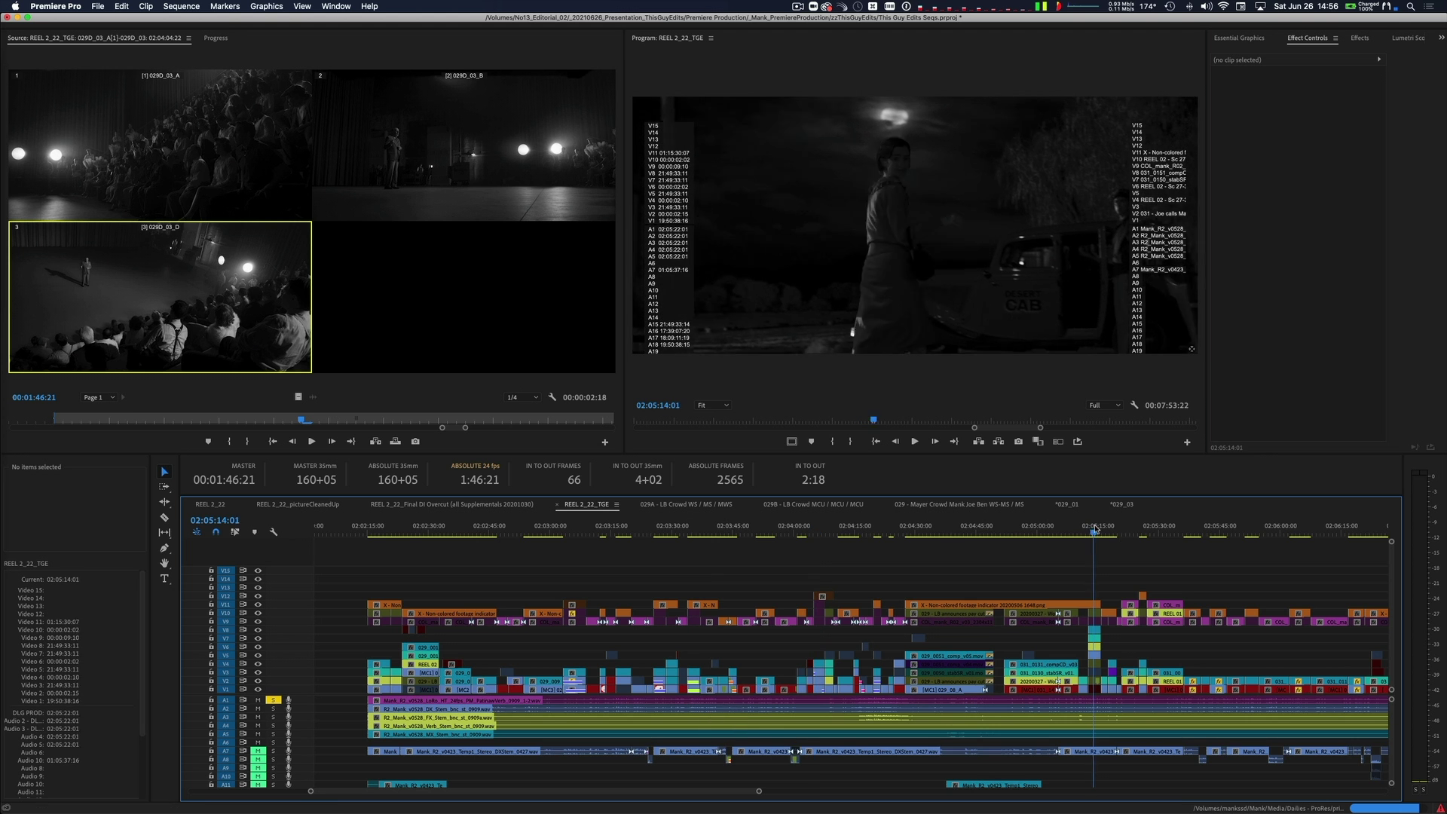
- Zoom the timeline in around 02:05:14 and settle on the night shot at 02:05:12:16
{"action": "left_click", "coordinate": [1096, 529]}
{"action": "key", "text": "="}
{"action": "key", "text": "="}
{"action": "key", "text": "="}
{"action": "key", "text": "="}
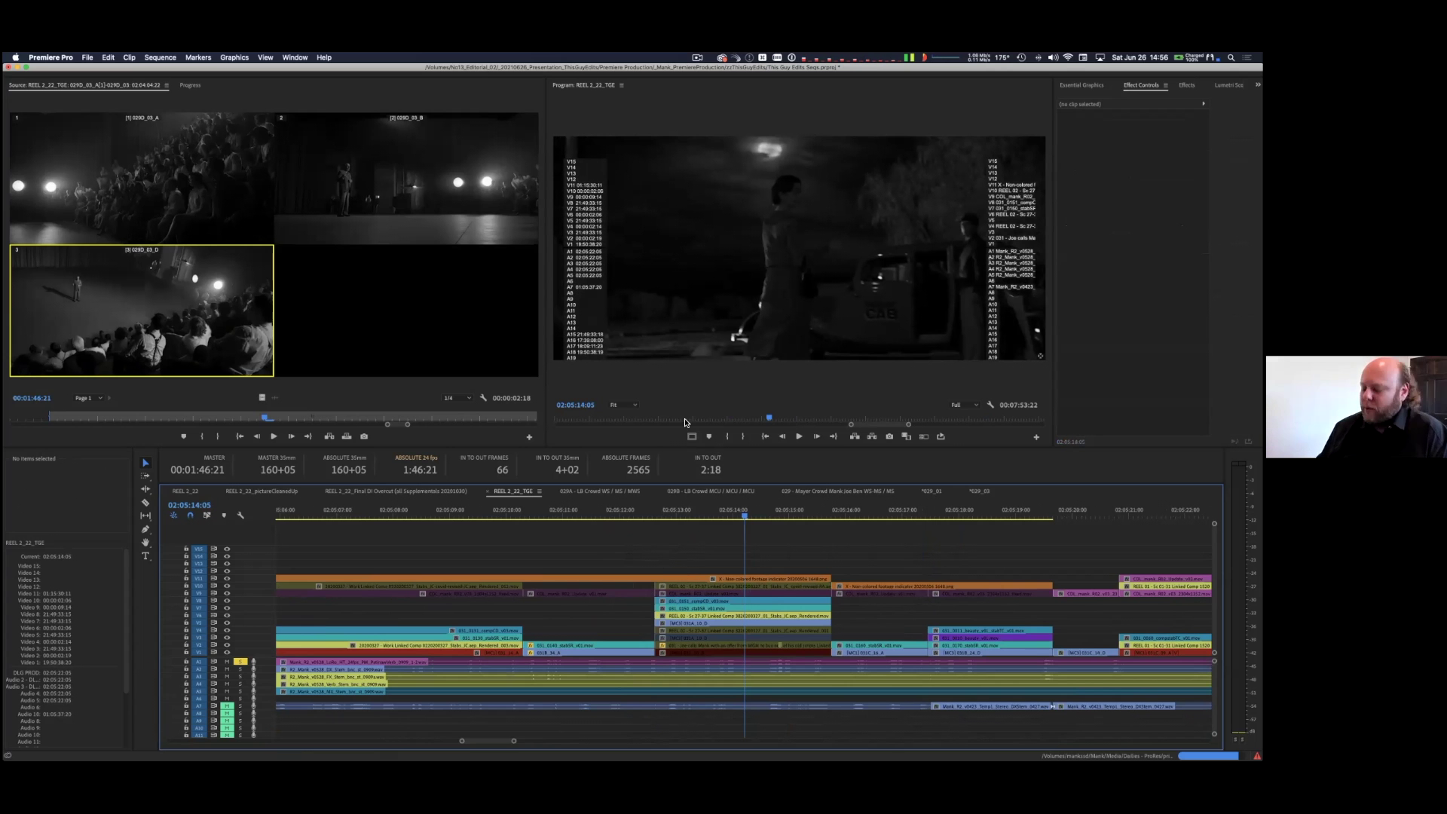
{"action": "key", "text": "Left"}
{"action": "key", "text": "Left"}
{"action": "key", "text": "Left"}
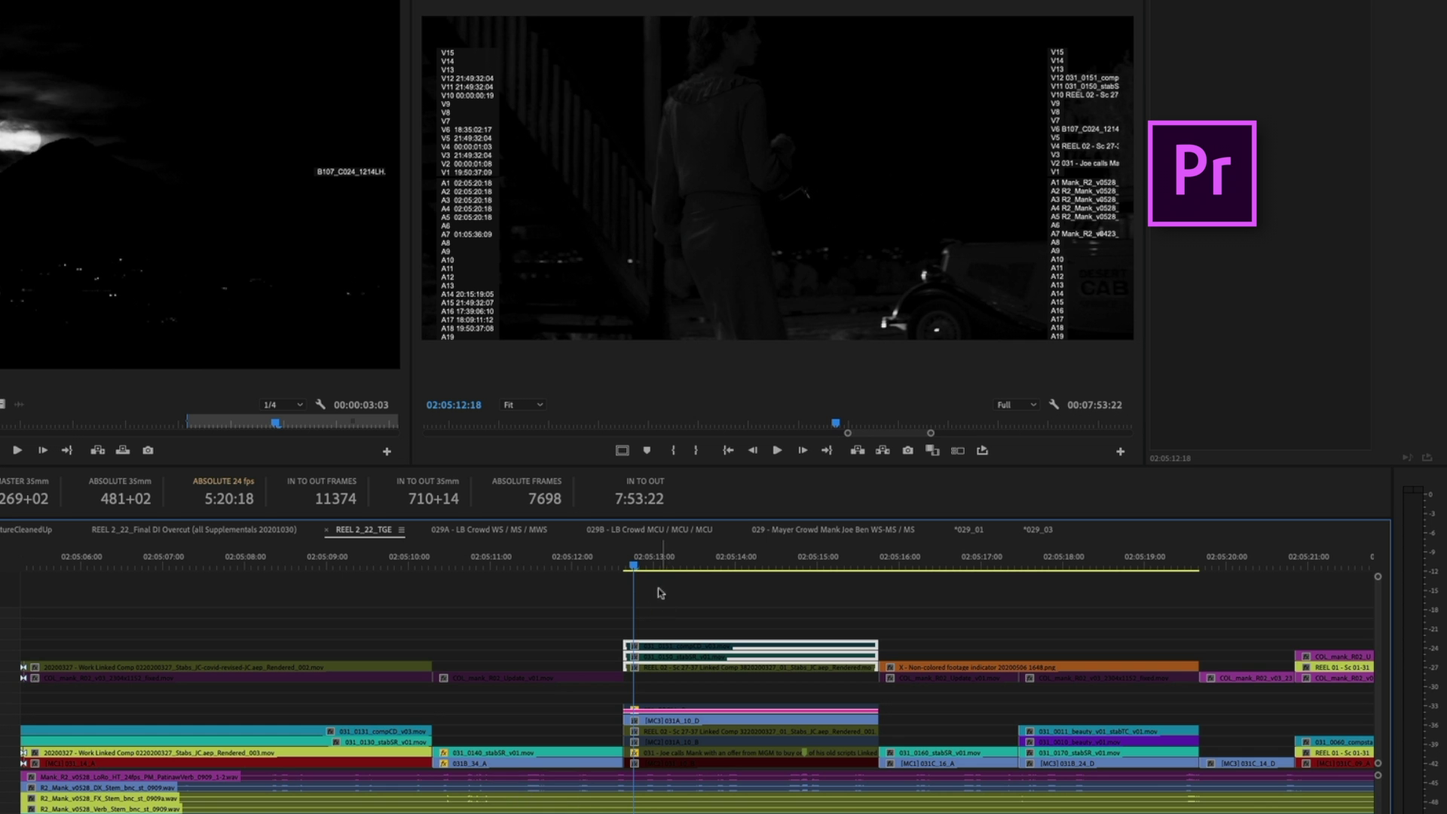
{"action": "mouse_move", "coordinate": [657, 561]}
{"action": "left_mouse_down"}
{"action": "mouse_move", "coordinate": [752, 562]}
{"action": "mouse_move", "coordinate": [627, 565]}
{"action": "mouse_move", "coordinate": [729, 575]}
{"action": "mouse_move", "coordinate": [664, 573]}
{"action": "left_mouse_up"}
- Match the moon clip's source frame, scrubbing to 02:05:13:22 and source 18:35:02:23
{"action": "left_click", "coordinate": [686, 701]}
{"action": "left_click", "coordinate": [697, 689]}
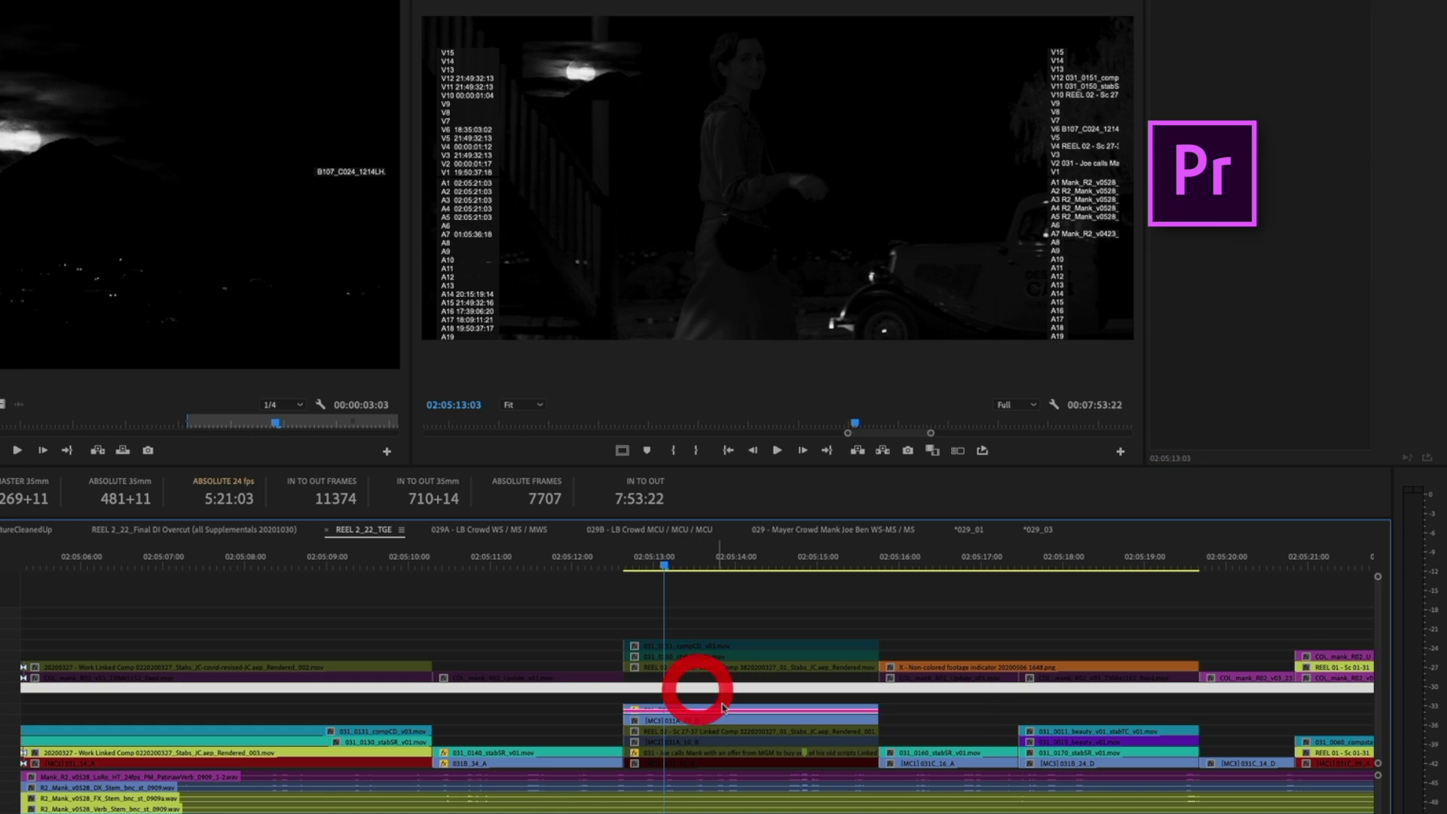
{"action": "left_click", "coordinate": [725, 711]}
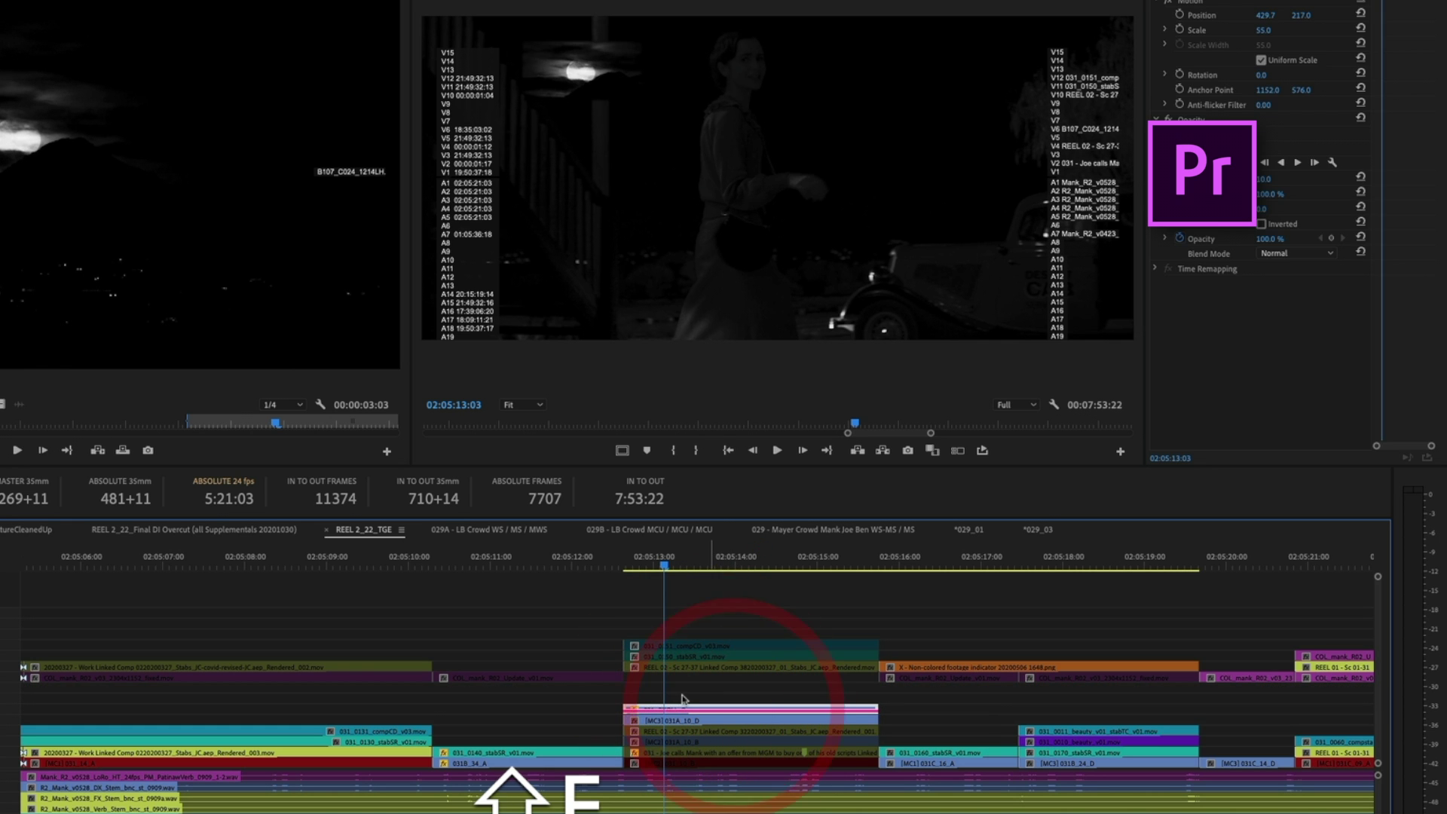
{"action": "key", "text": "shift+f"}
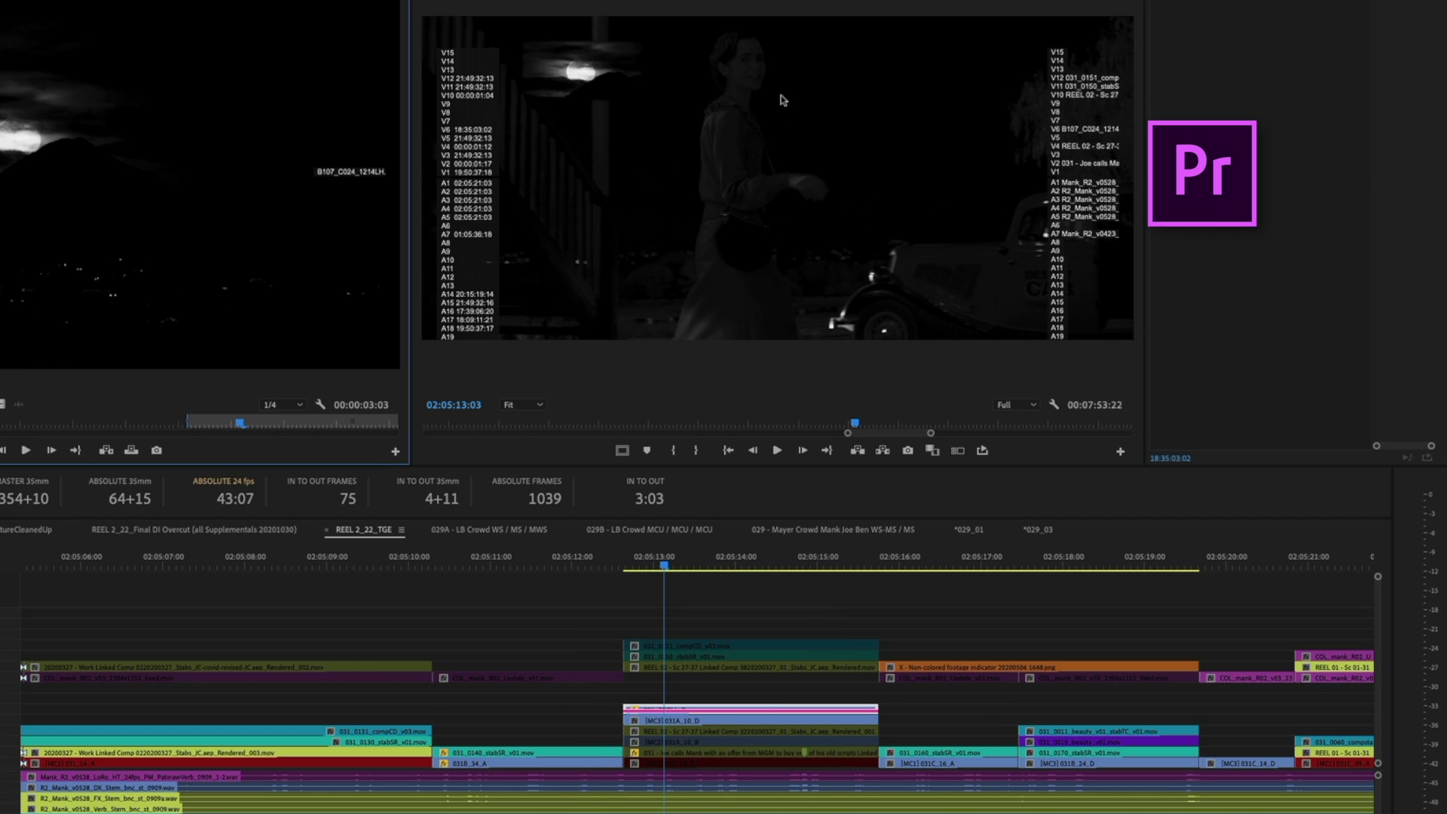
{"action": "left_click_drag", "start_coordinate": [663, 564], "coordinate": [729, 564]}
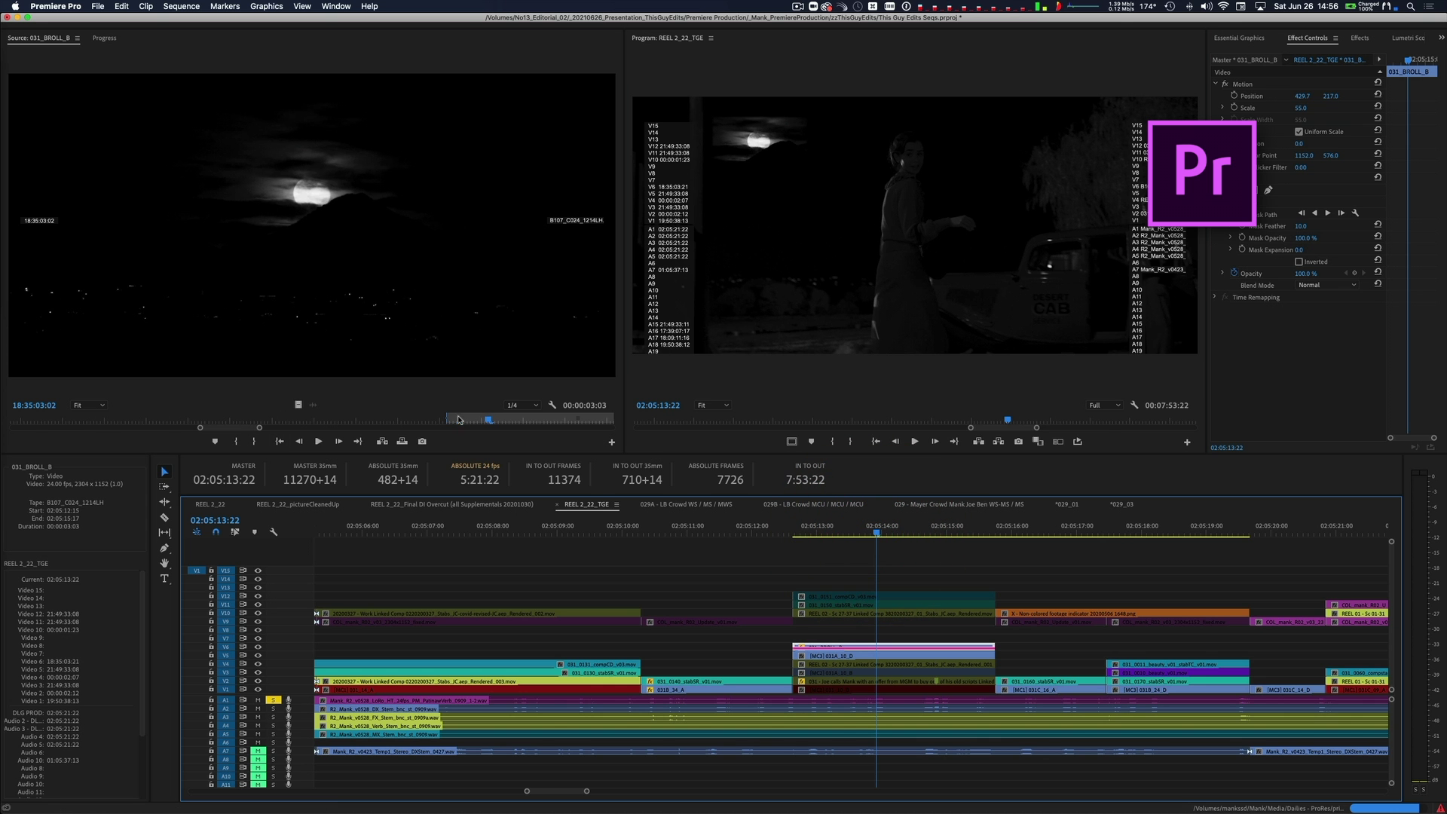
{"action": "mouse_move", "coordinate": [458, 420]}
{"action": "left_mouse_down"}
{"action": "mouse_move", "coordinate": [501, 420]}
{"action": "mouse_move", "coordinate": [477, 420]}
{"action": "left_mouse_up"}
- Replace the stacked moon and street clips with a linked After Effects composition
{"action": "left_click", "coordinate": [914, 556]}
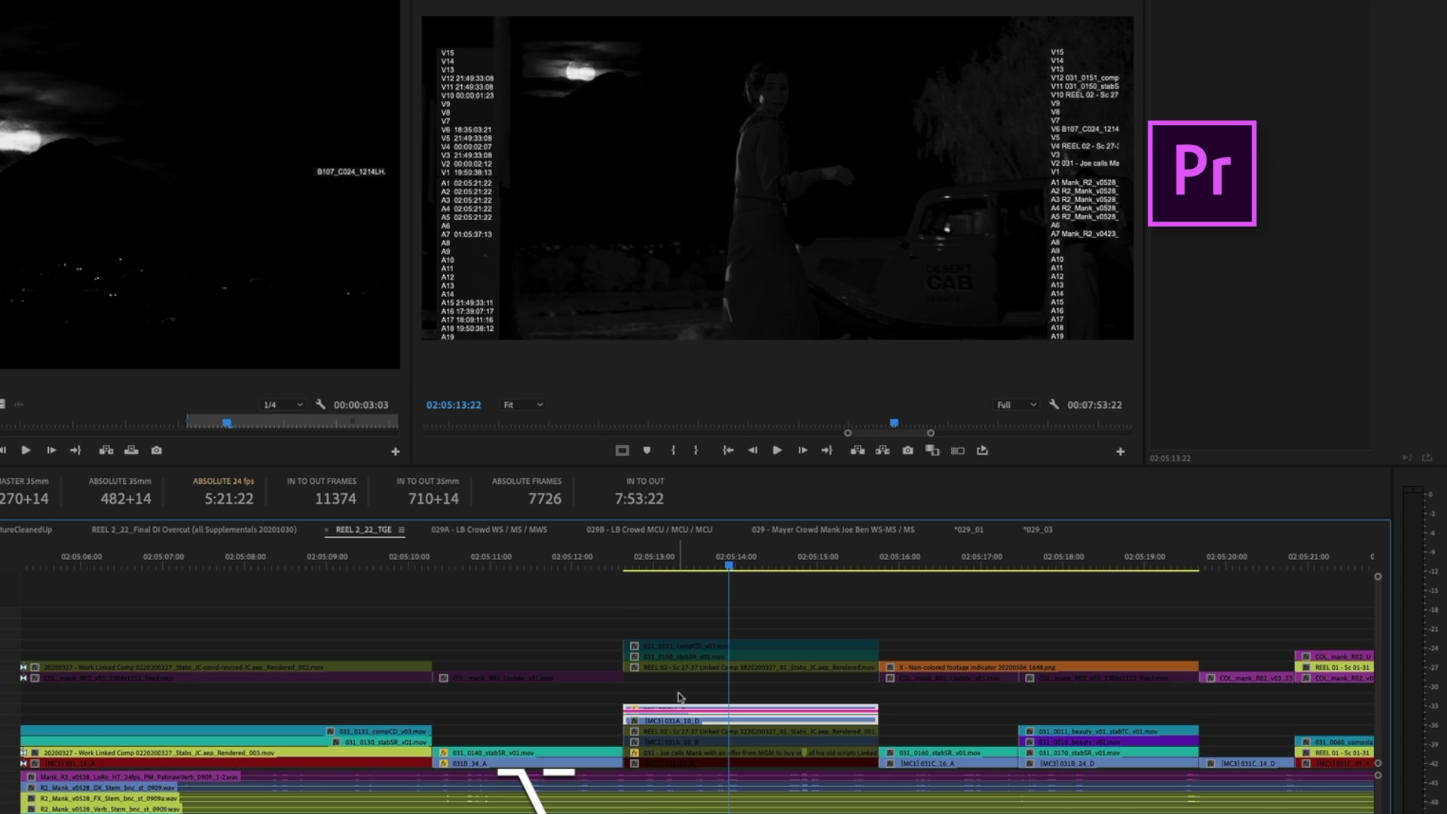
{"action": "left_click_drag", "start_coordinate": [680, 694], "coordinate": [687, 708]}
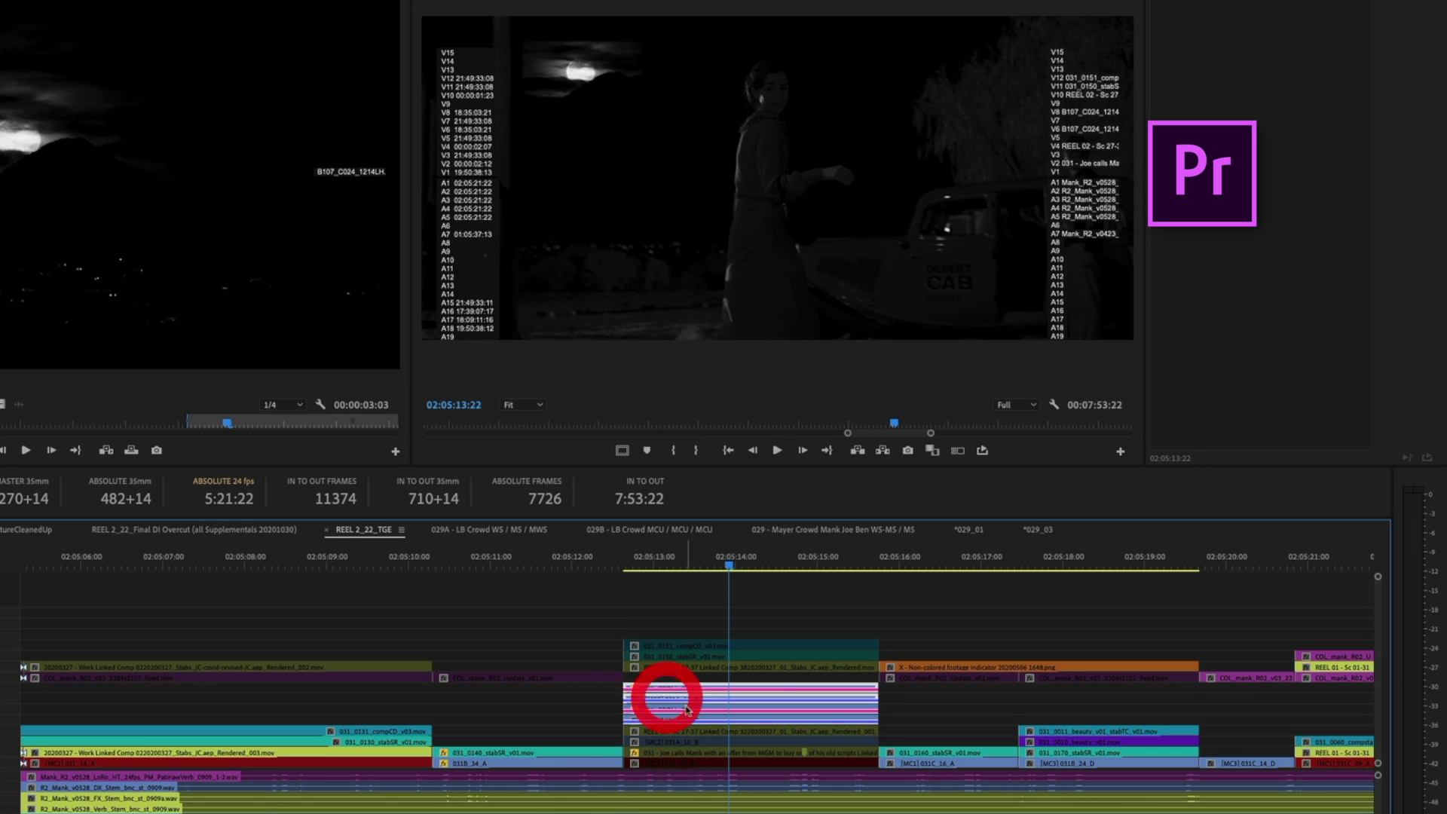
{"action": "right_click", "coordinate": [744, 689]}
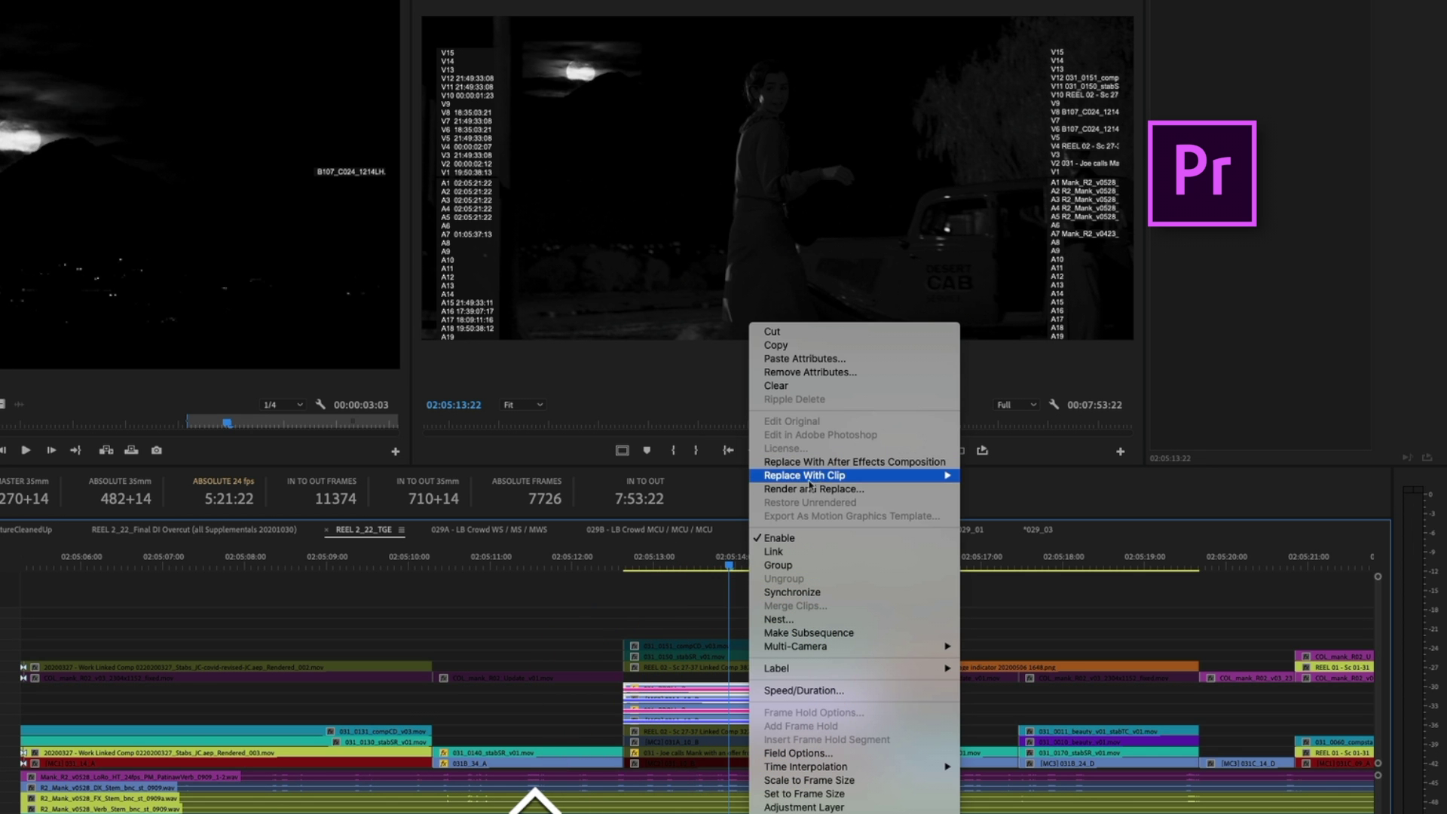
{"action": "left_click", "coordinate": [861, 461]}
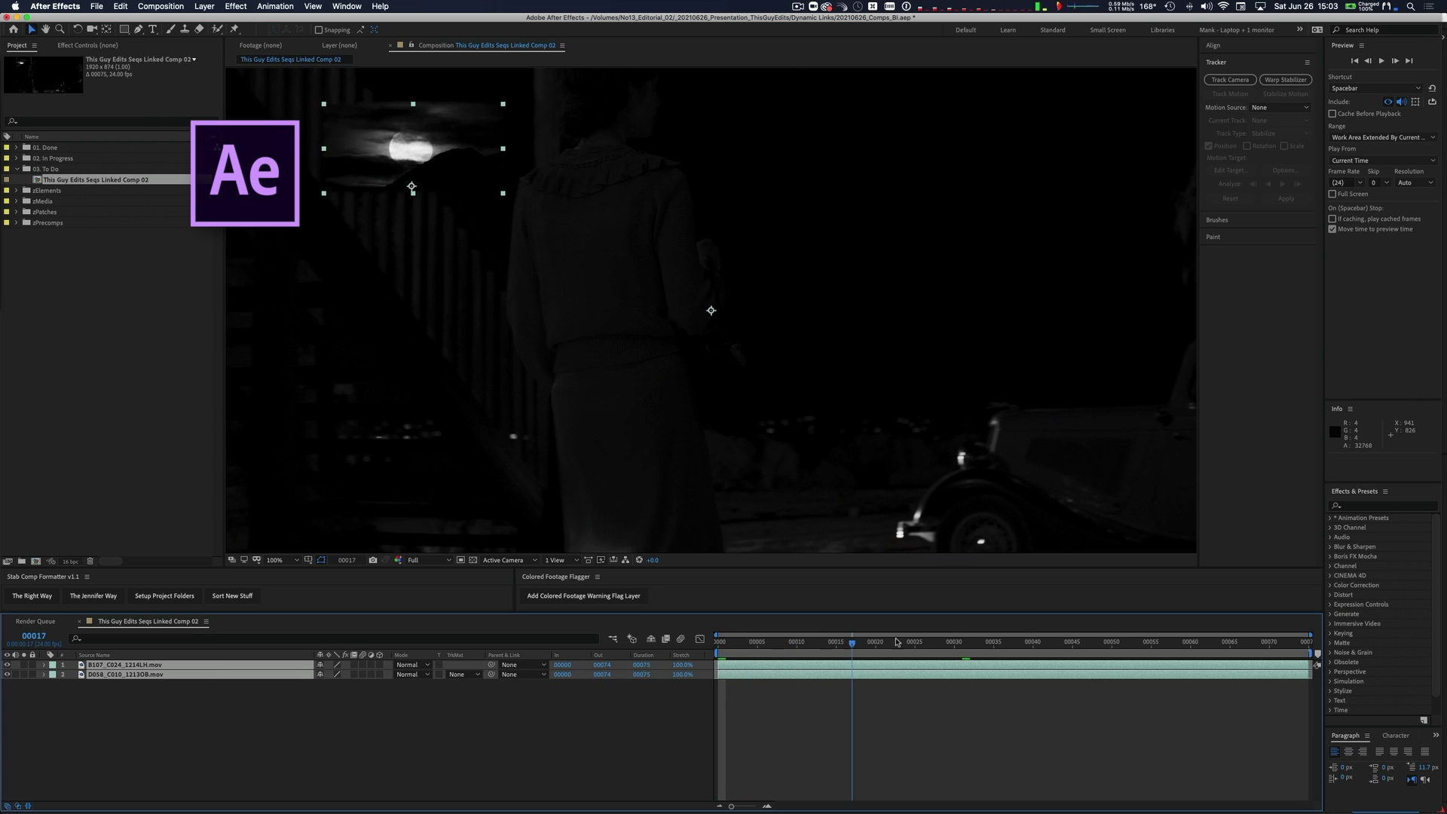
- Scale the moon layer to 253% and move it down in the frame
{"action": "mouse_move", "coordinate": [1177, 642]}
{"action": "left_mouse_down"}
{"action": "mouse_move", "coordinate": [807, 647]}
{"action": "mouse_move", "coordinate": [712, 687]}
{"action": "mouse_move", "coordinate": [749, 687]}
{"action": "left_mouse_up"}
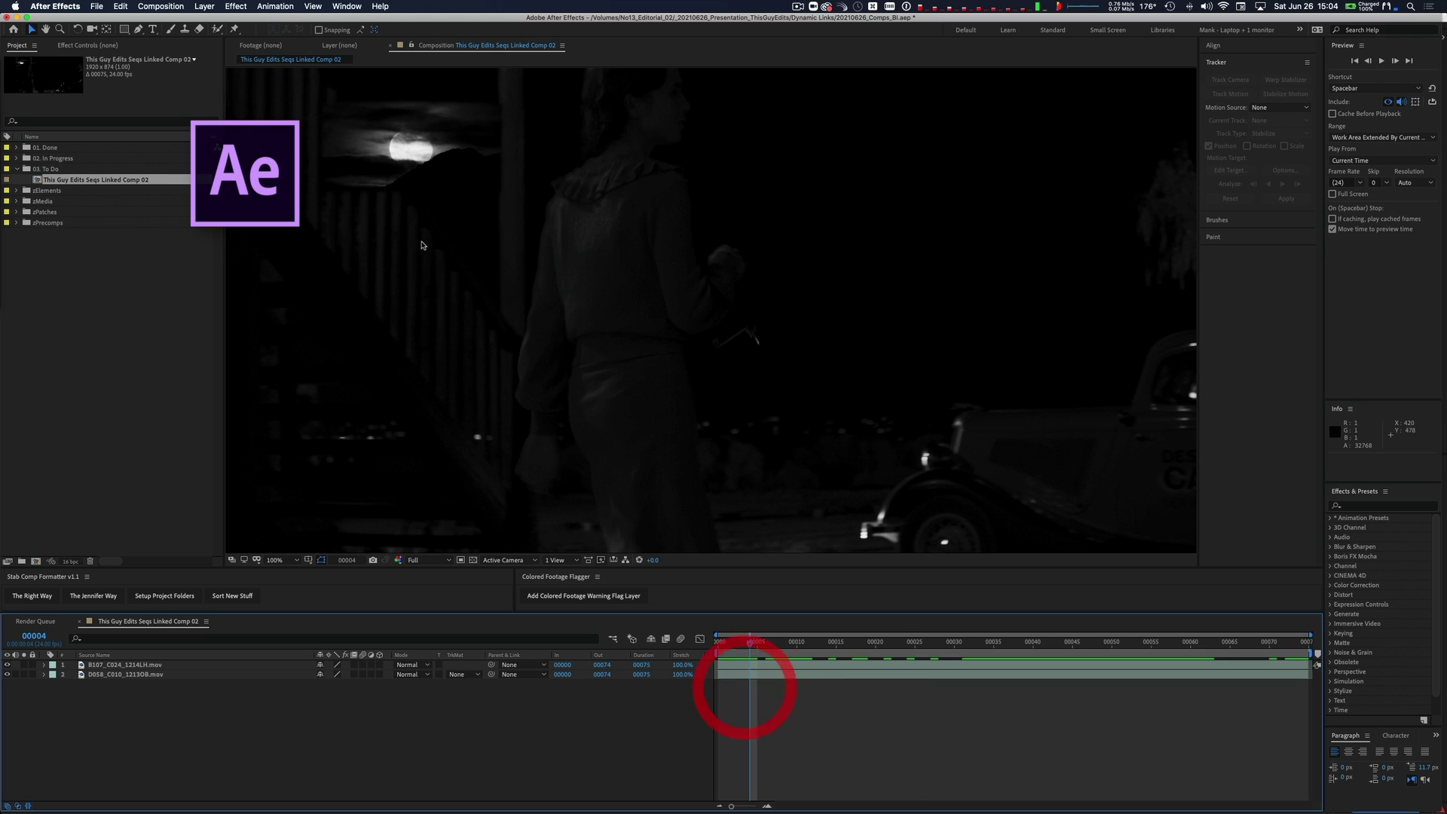
{"action": "left_click", "coordinate": [107, 666]}
{"action": "key", "text": "s"}
{"action": "left_click_drag", "start_coordinate": [341, 673], "coordinate": [452, 678]}
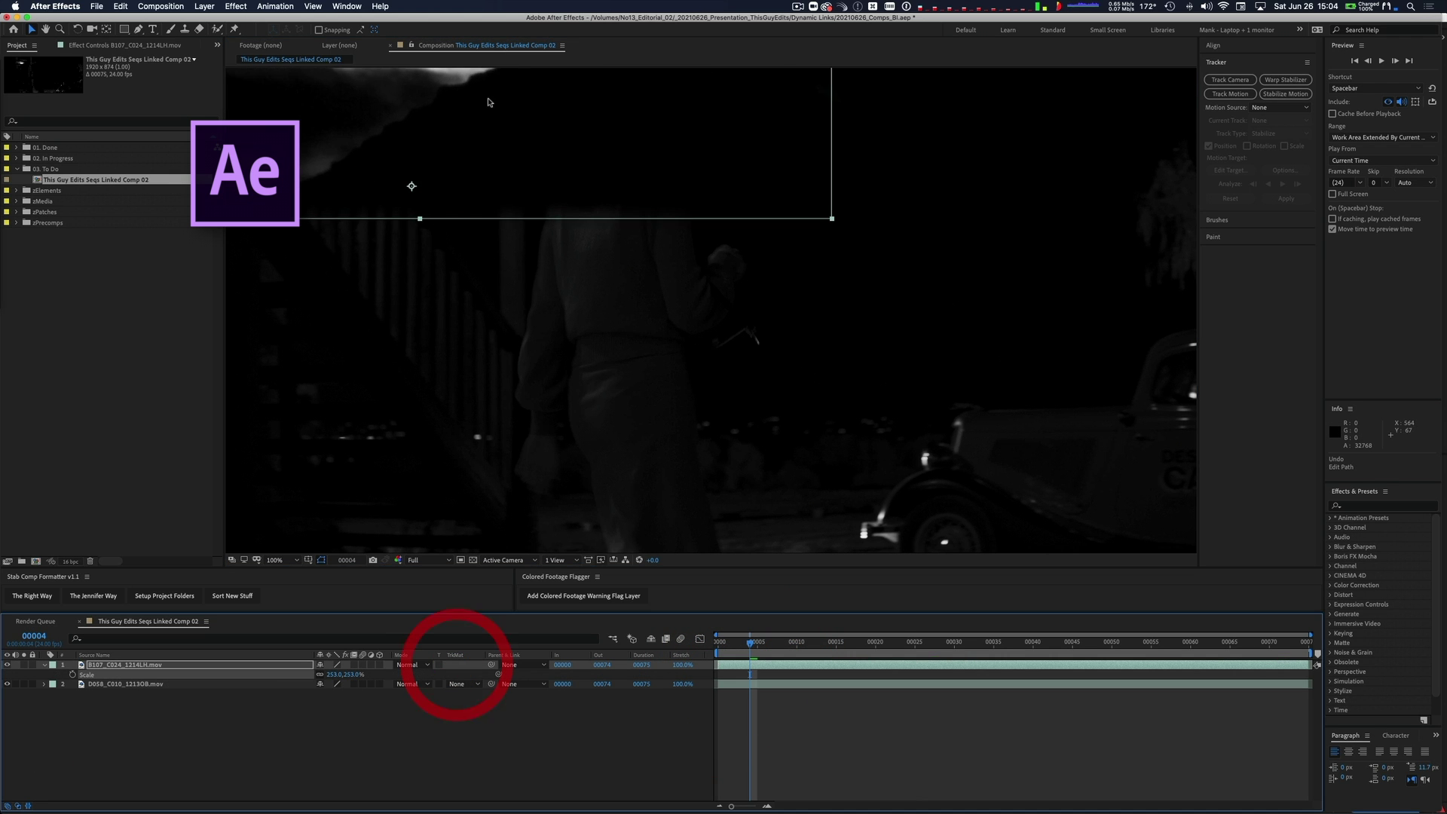
{"action": "left_click_drag", "start_coordinate": [528, 220], "coordinate": [568, 400]}
- Zoom the comp view to 50% and start drawing a mask on the moon layer
{"action": "left_click", "coordinate": [335, 769]}
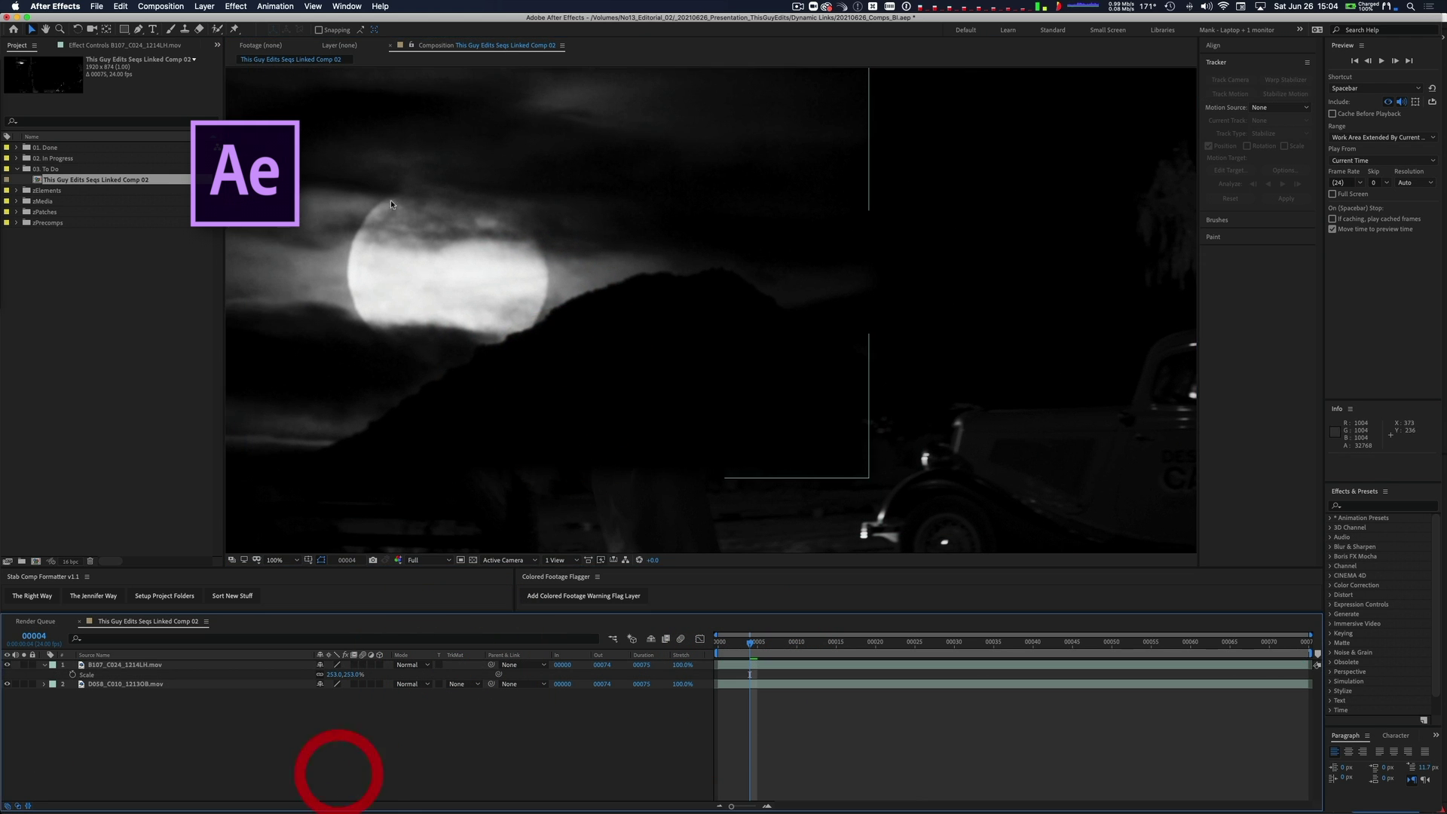
{"action": "key", "text": "comma"}
{"action": "left_click", "coordinate": [736, 257]}
{"action": "left_click_drag", "start_coordinate": [690, 303], "coordinate": [682, 321]}
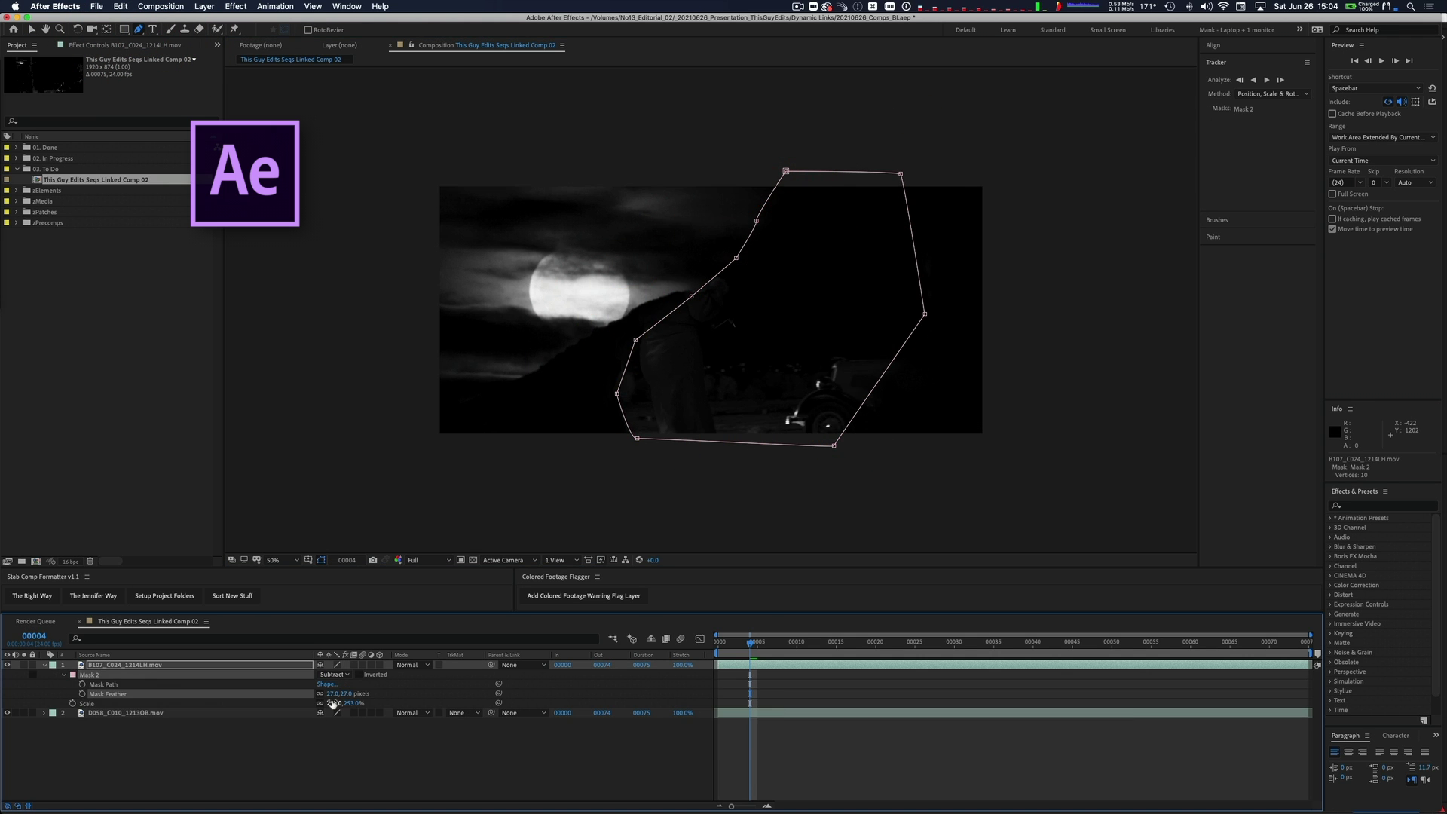
- Shrink the moon to 180%, reshape its mask around the woman, and shift it left
{"action": "left_click_drag", "start_coordinate": [345, 703], "coordinate": [292, 706]}
{"action": "left_click_drag", "start_coordinate": [658, 320], "coordinate": [645, 304]}
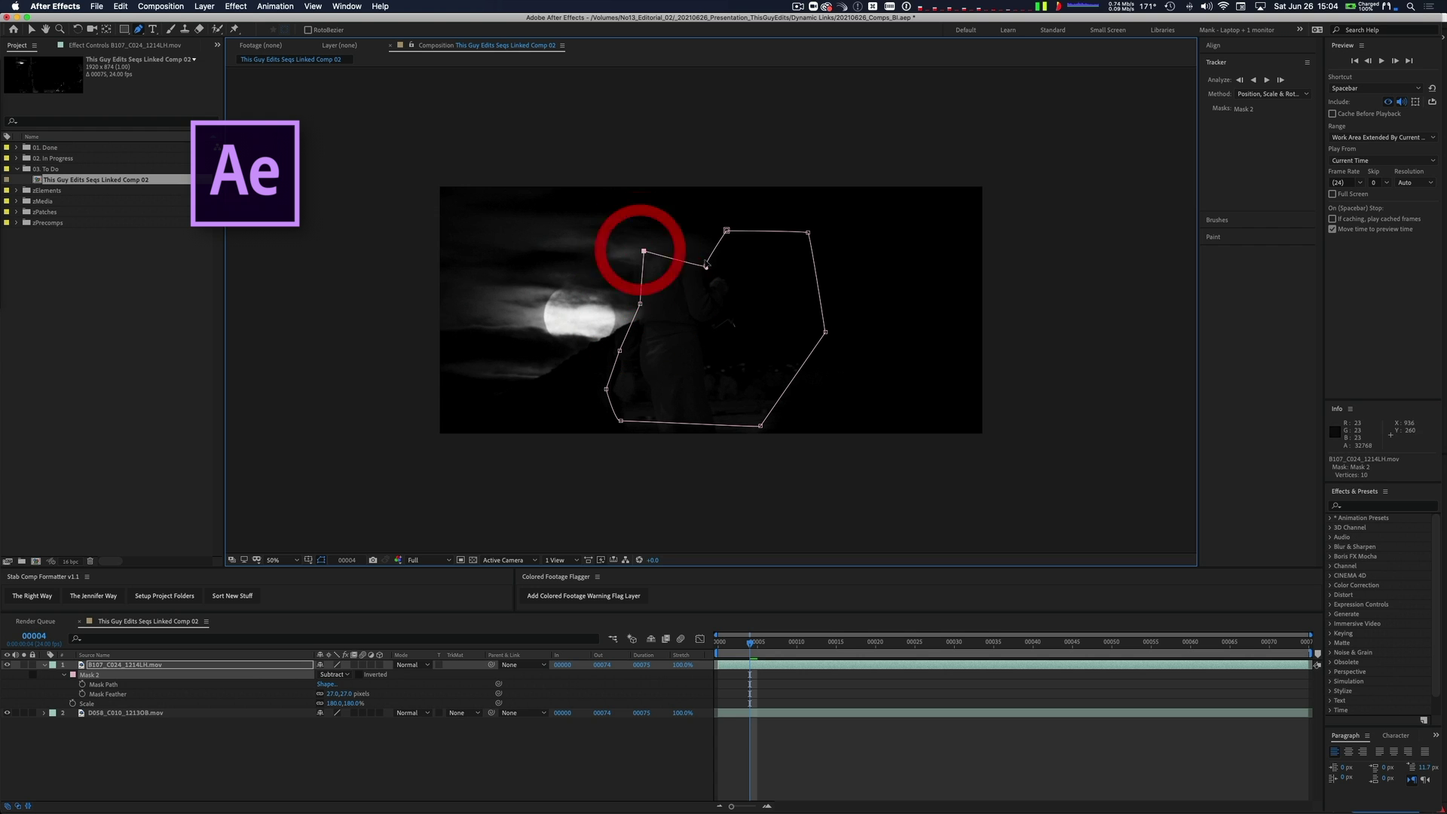
{"action": "left_click_drag", "start_coordinate": [807, 232], "coordinate": [804, 130]}
{"action": "left_click_drag", "start_coordinate": [826, 331], "coordinate": [829, 346]}
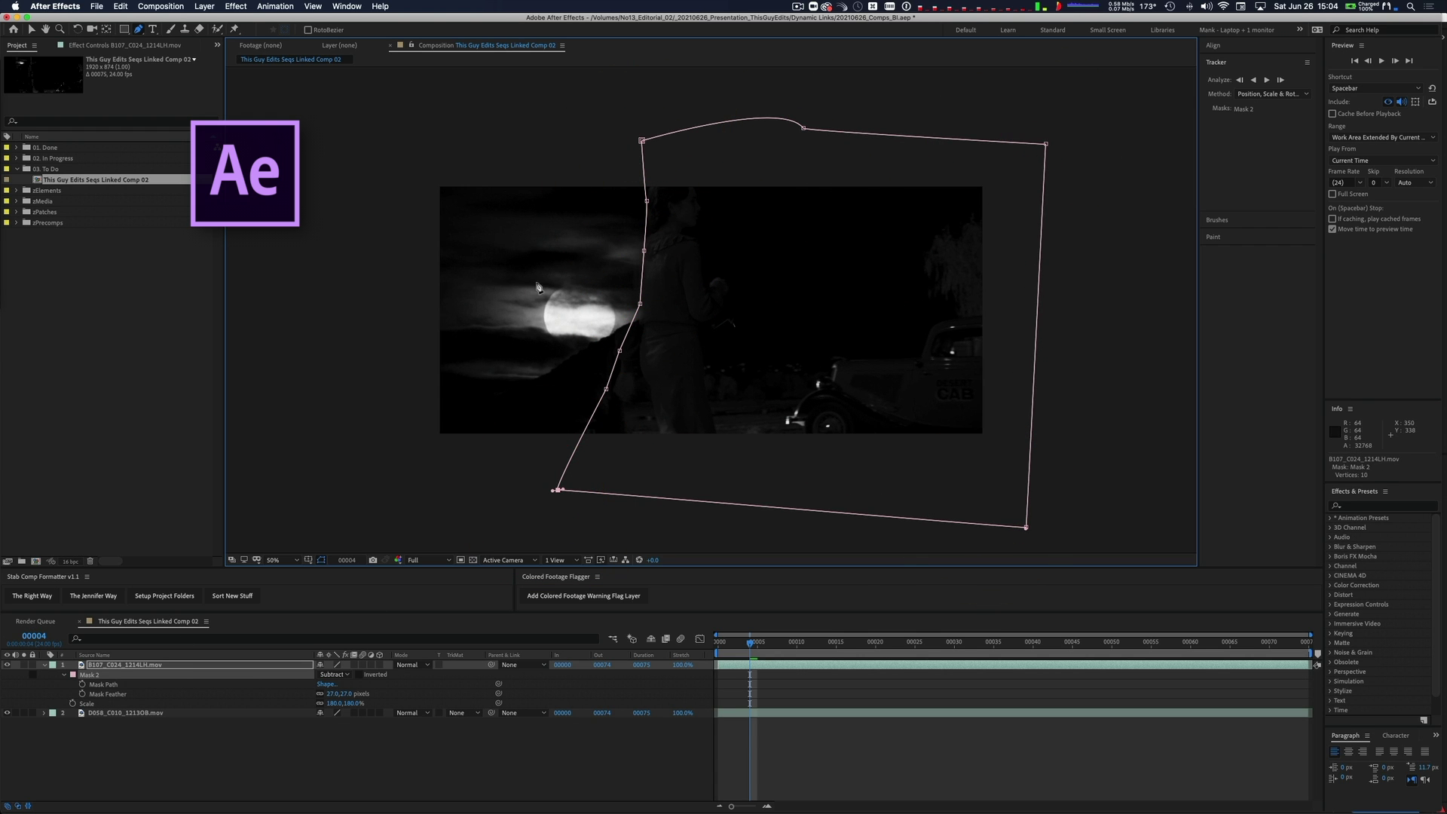
{"action": "key", "text": "v"}
{"action": "left_click_drag", "start_coordinate": [462, 281], "coordinate": [412, 279]}
- Keyframe the moon's Position from the first frame to a later point further left
{"action": "left_click", "coordinate": [106, 668]}
{"action": "key", "text": "p"}
{"action": "key", "text": "Home"}
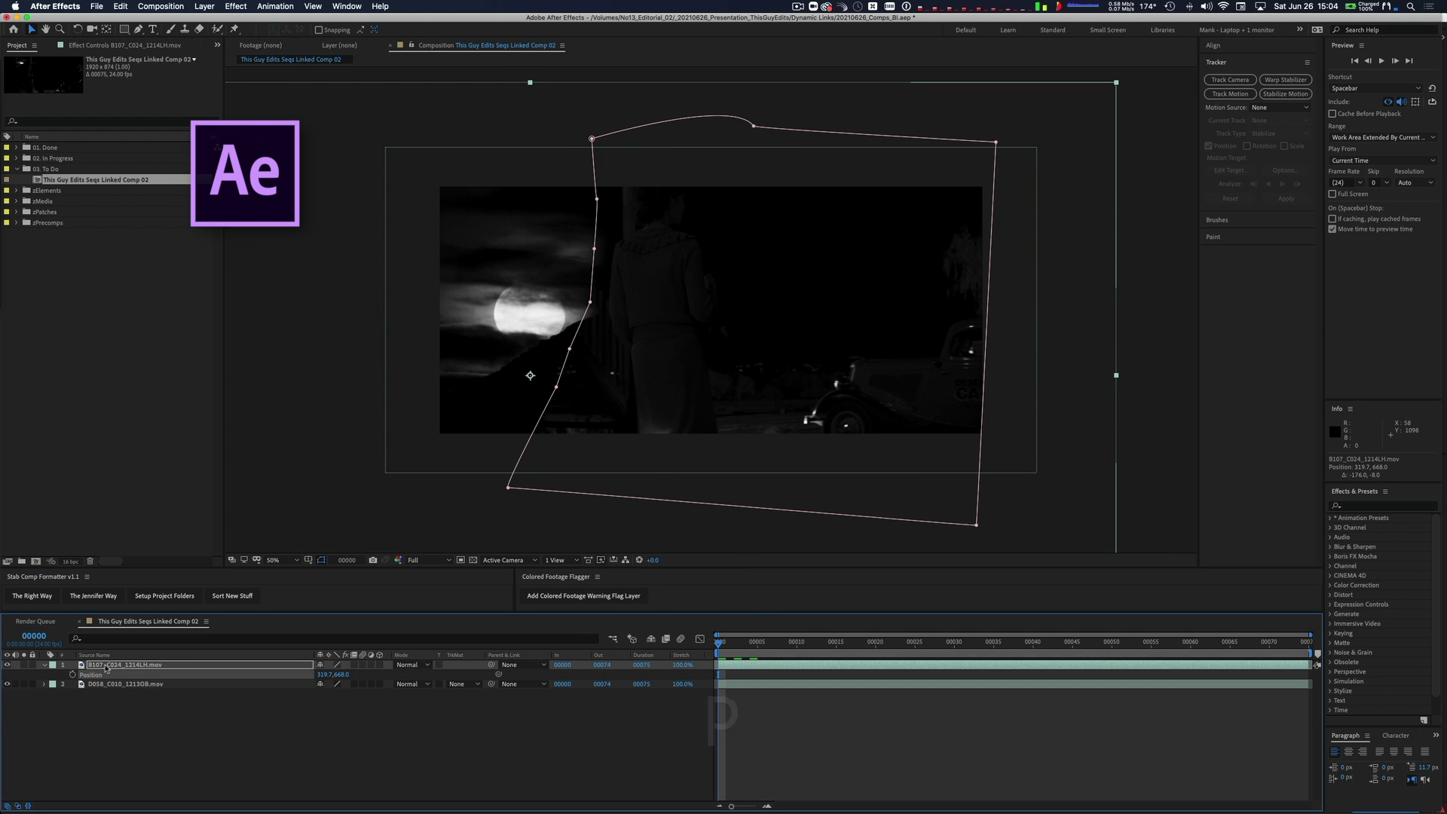
{"action": "left_click", "coordinate": [73, 675]}
{"action": "left_click", "coordinate": [862, 642]}
{"action": "left_click_drag", "start_coordinate": [753, 339], "coordinate": [684, 344]}
{"action": "left_click_drag", "start_coordinate": [862, 641], "coordinate": [718, 641]}
- Preview the moon drifting across the sky, then stop the preview
{"action": "left_click", "coordinate": [581, 687]}
{"action": "key", "text": "KP_0"}
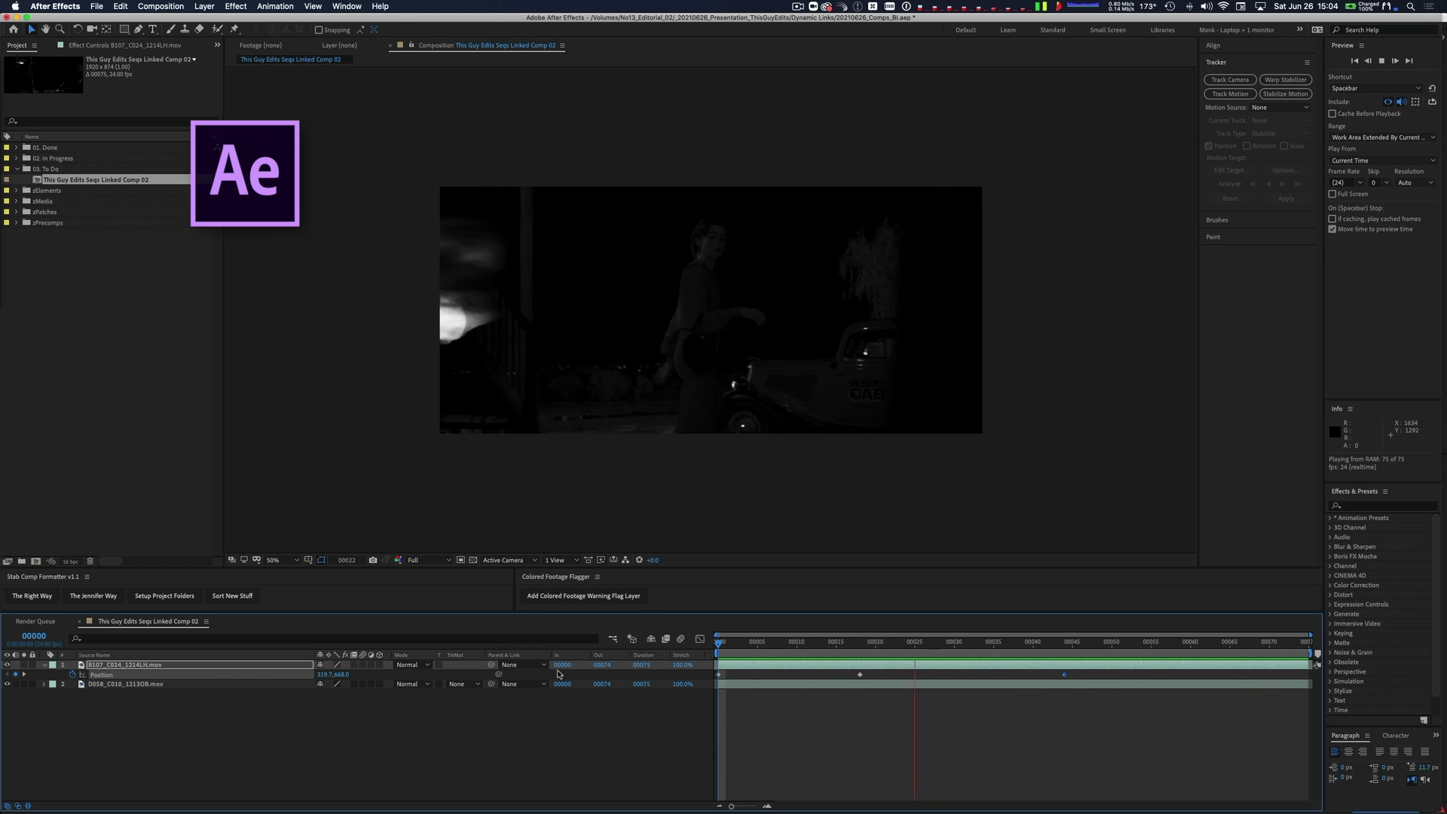
{"action": "key", "text": "0"}
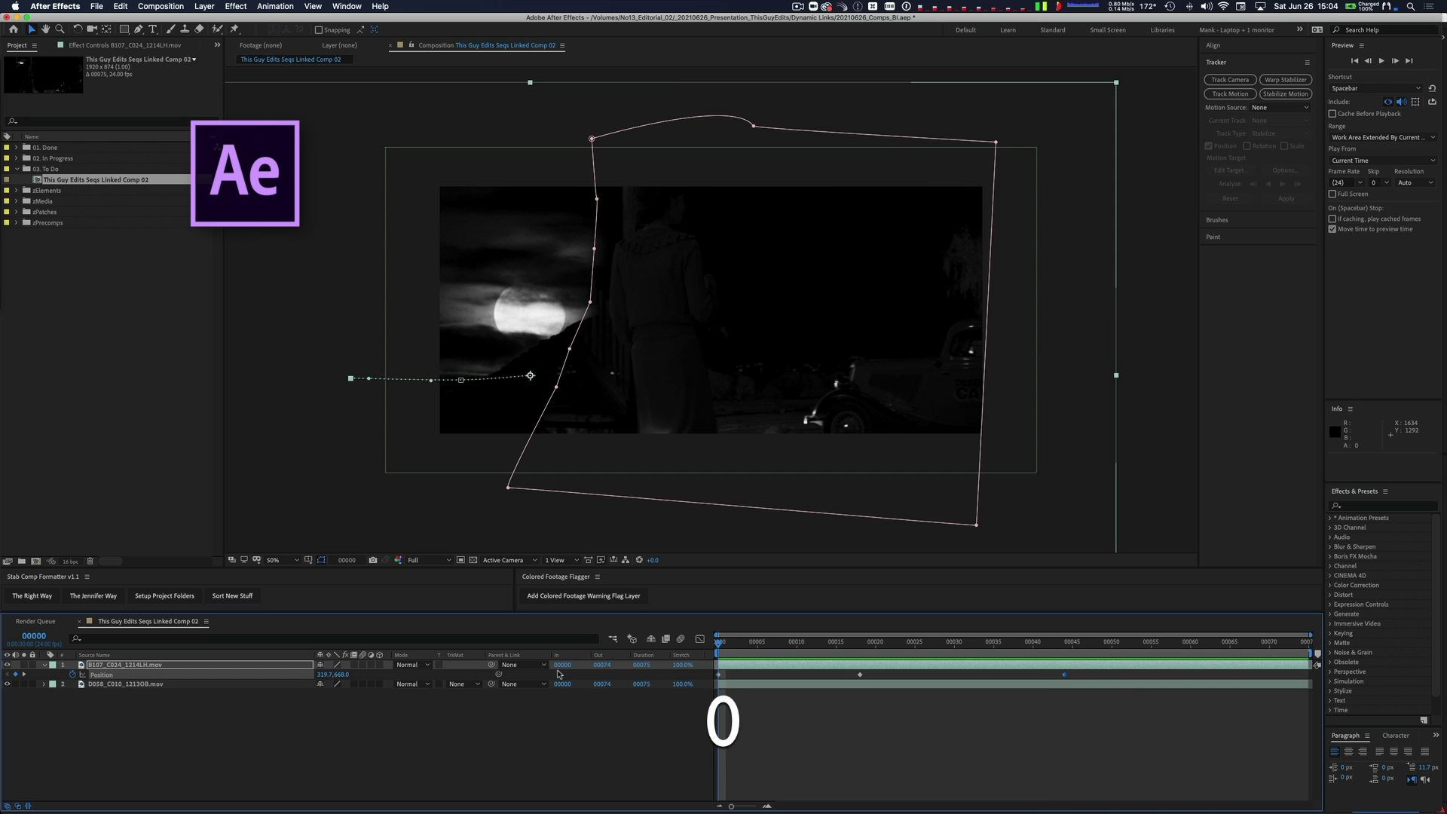
{"action": "left_click", "coordinate": [284, 737]}
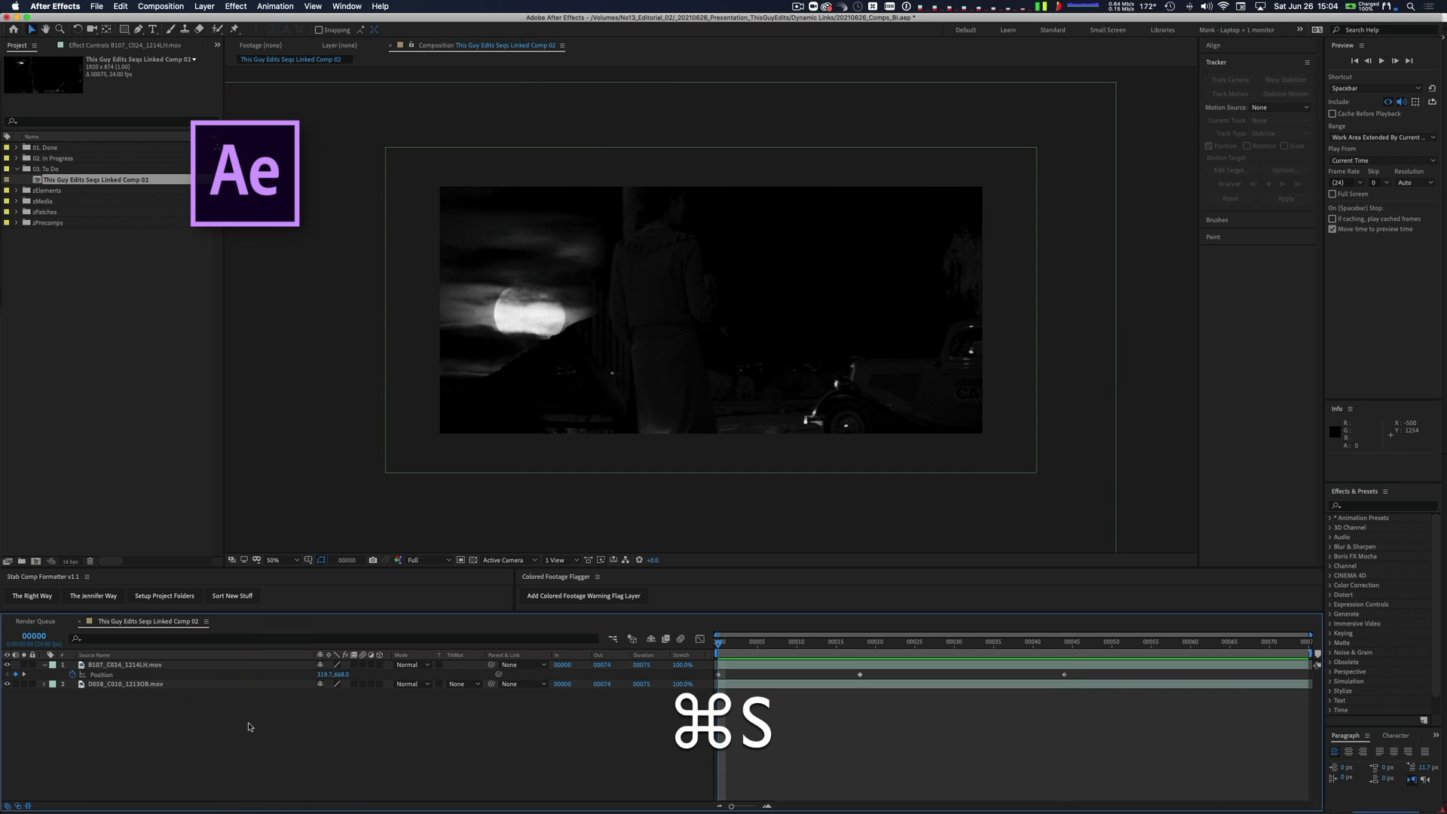
- Scrub the linked comp clip in Premiere Pro to confirm the new moon, then return to After Effects
{"action": "key", "text": "super+Tab"}
{"action": "left_click", "coordinate": [453, 426]}
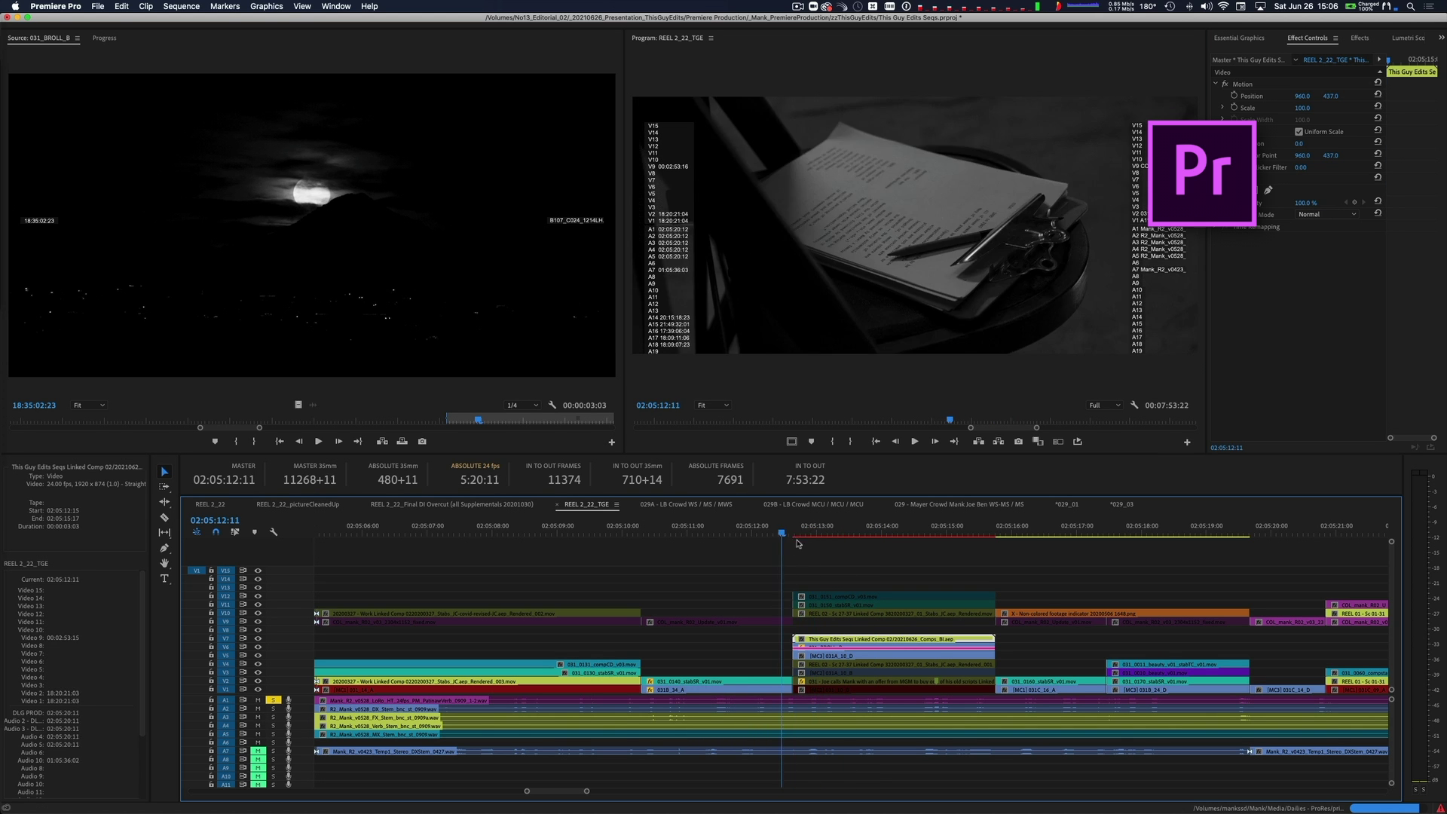
{"action": "left_click_drag", "start_coordinate": [803, 537], "coordinate": [849, 588]}
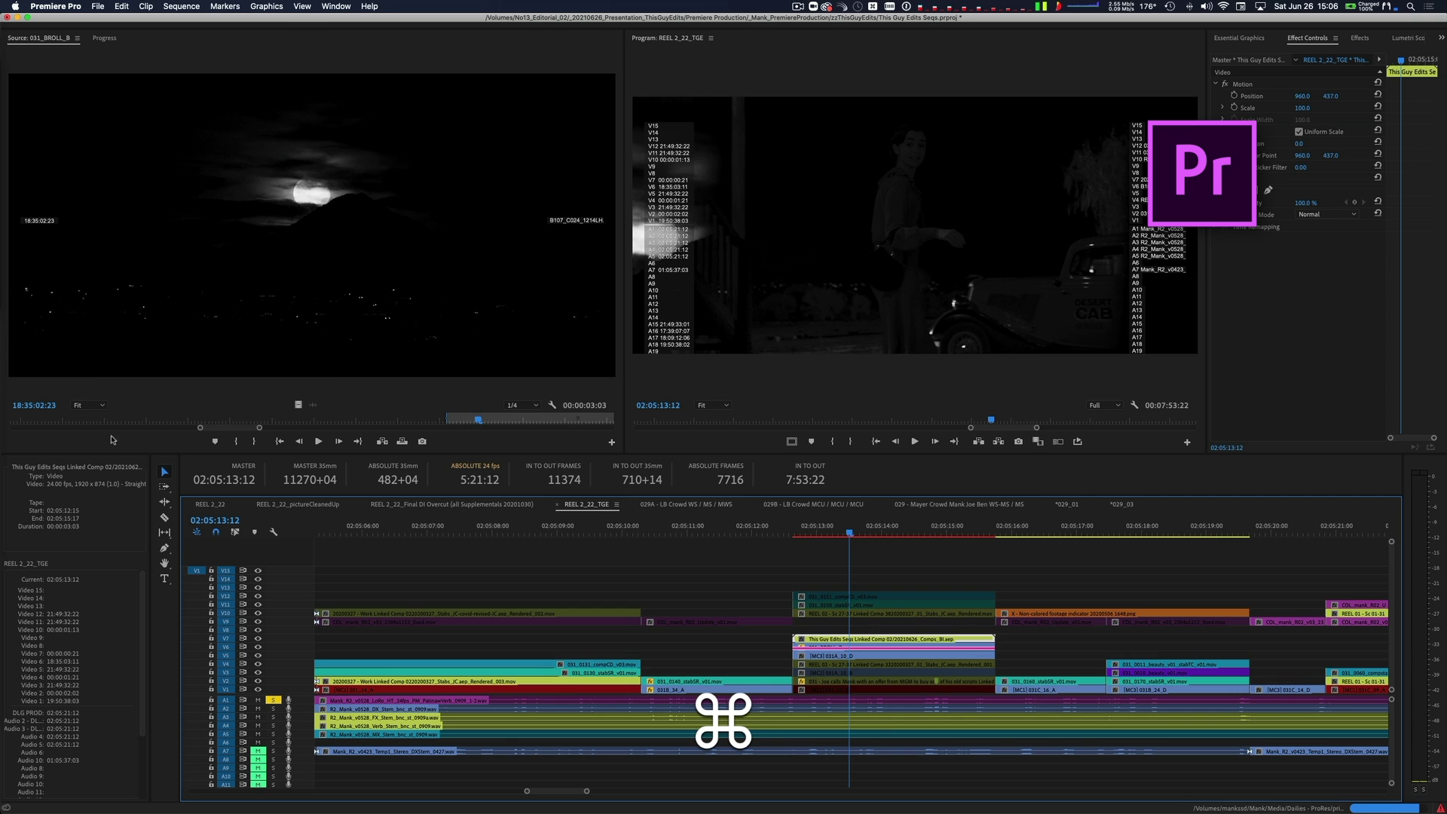
{"action": "key", "text": "super+Tab"}
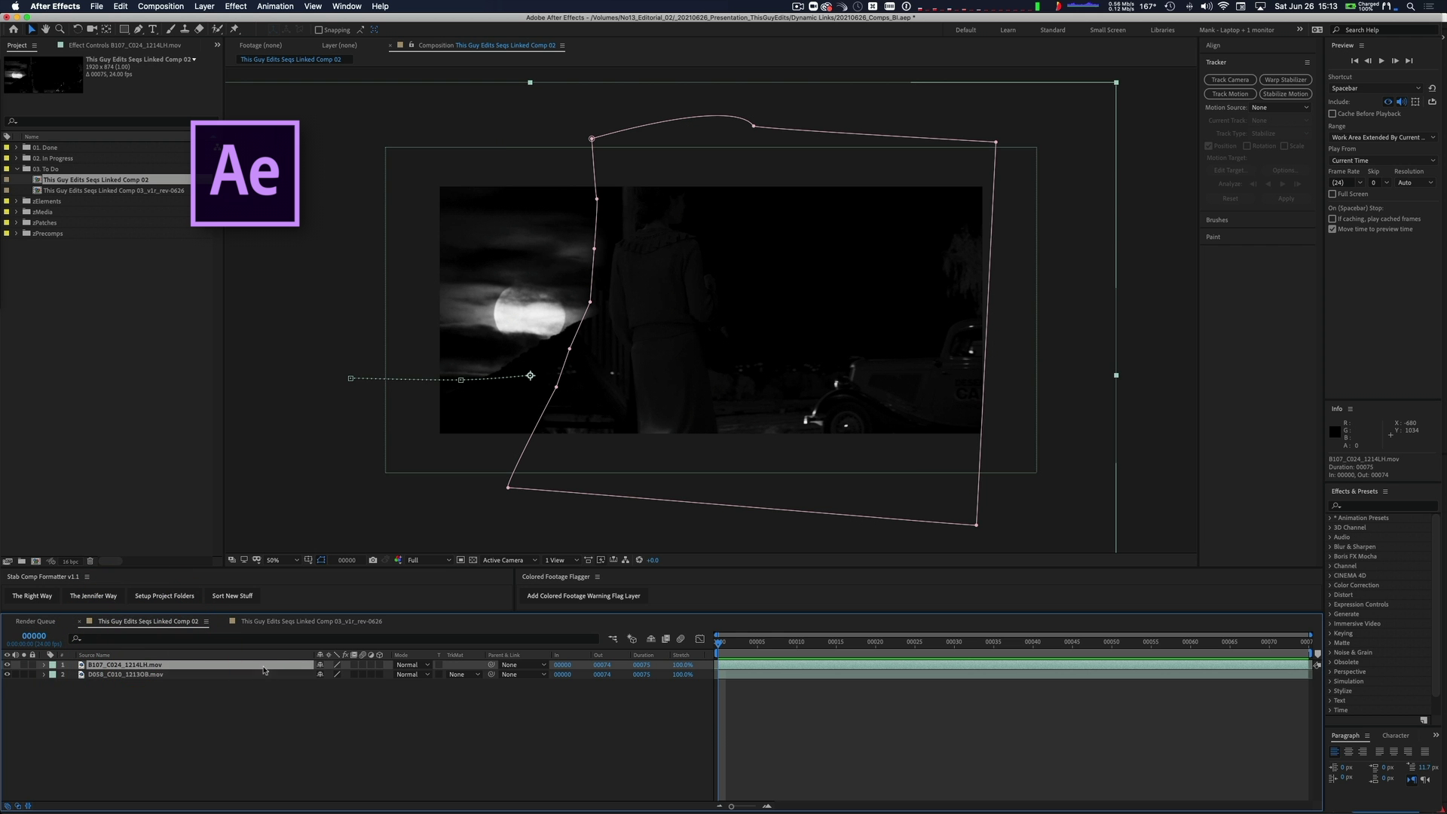
- Scale the moon layer down to 114% and save the After Effects project
{"action": "key", "text": "s"}
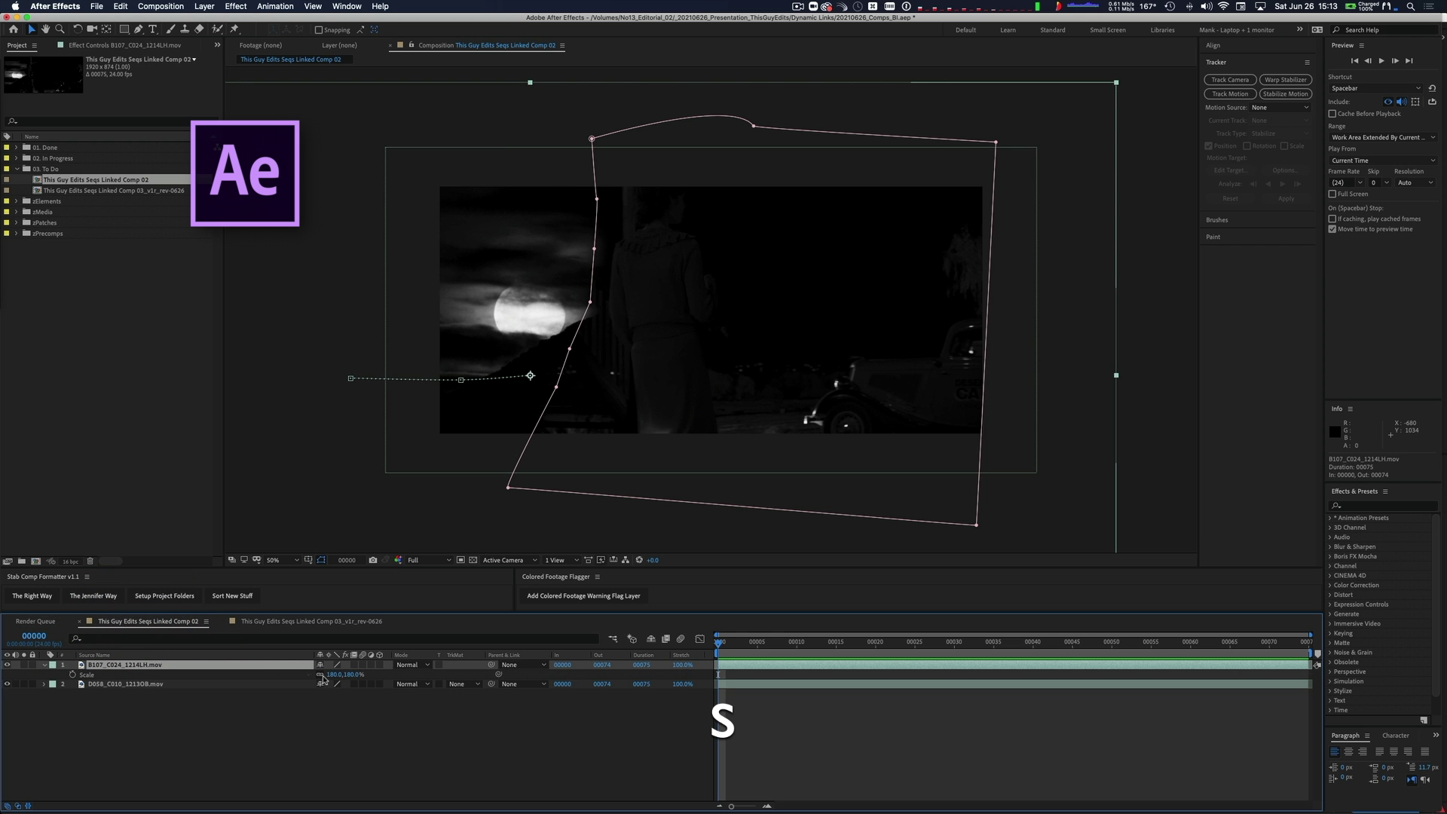
{"action": "left_click_drag", "start_coordinate": [334, 676], "coordinate": [208, 693]}
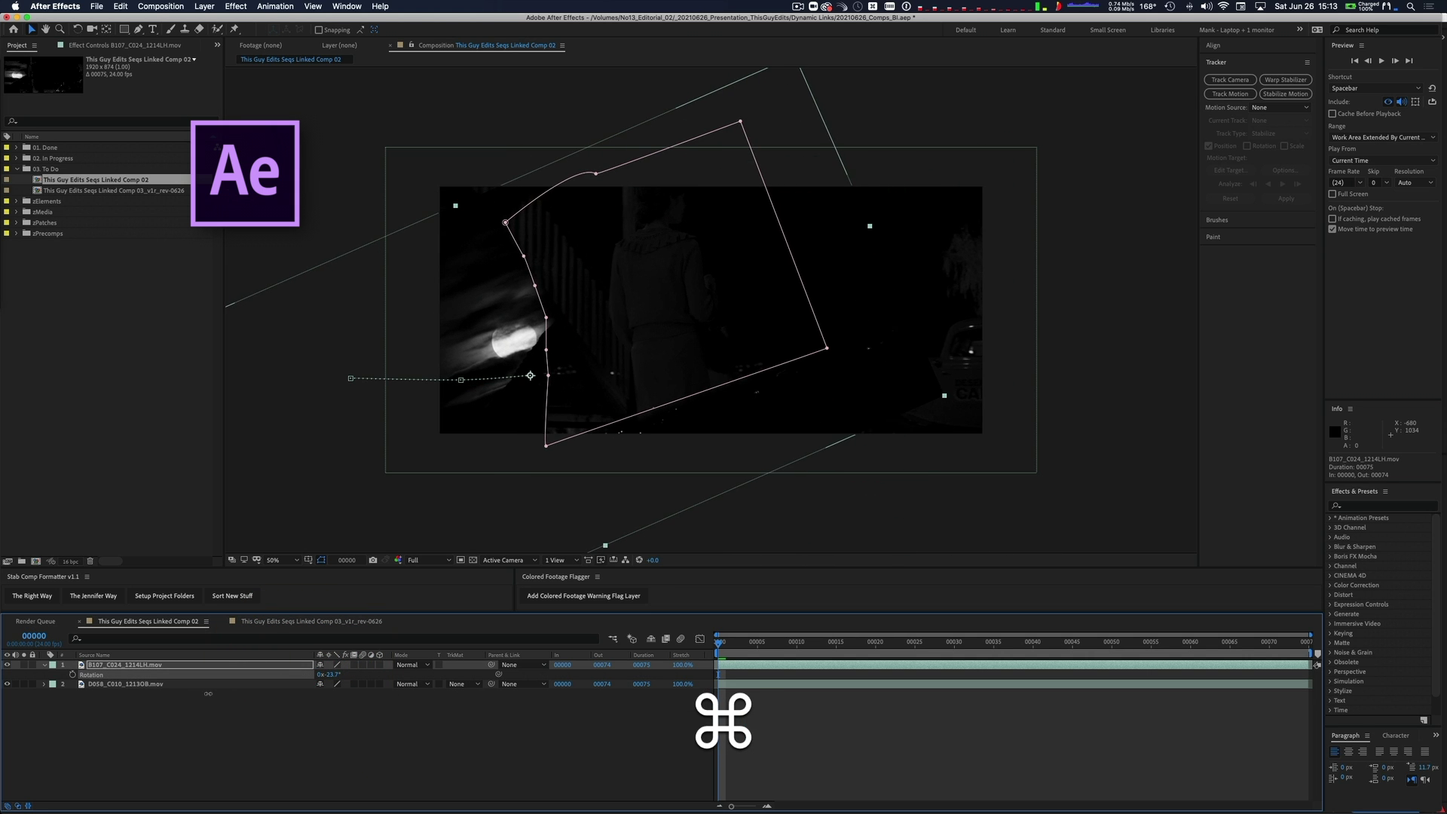
{"action": "left_click", "coordinate": [289, 748]}
{"action": "key", "text": "super+s"}
{"action": "key", "text": "super+Tab"}
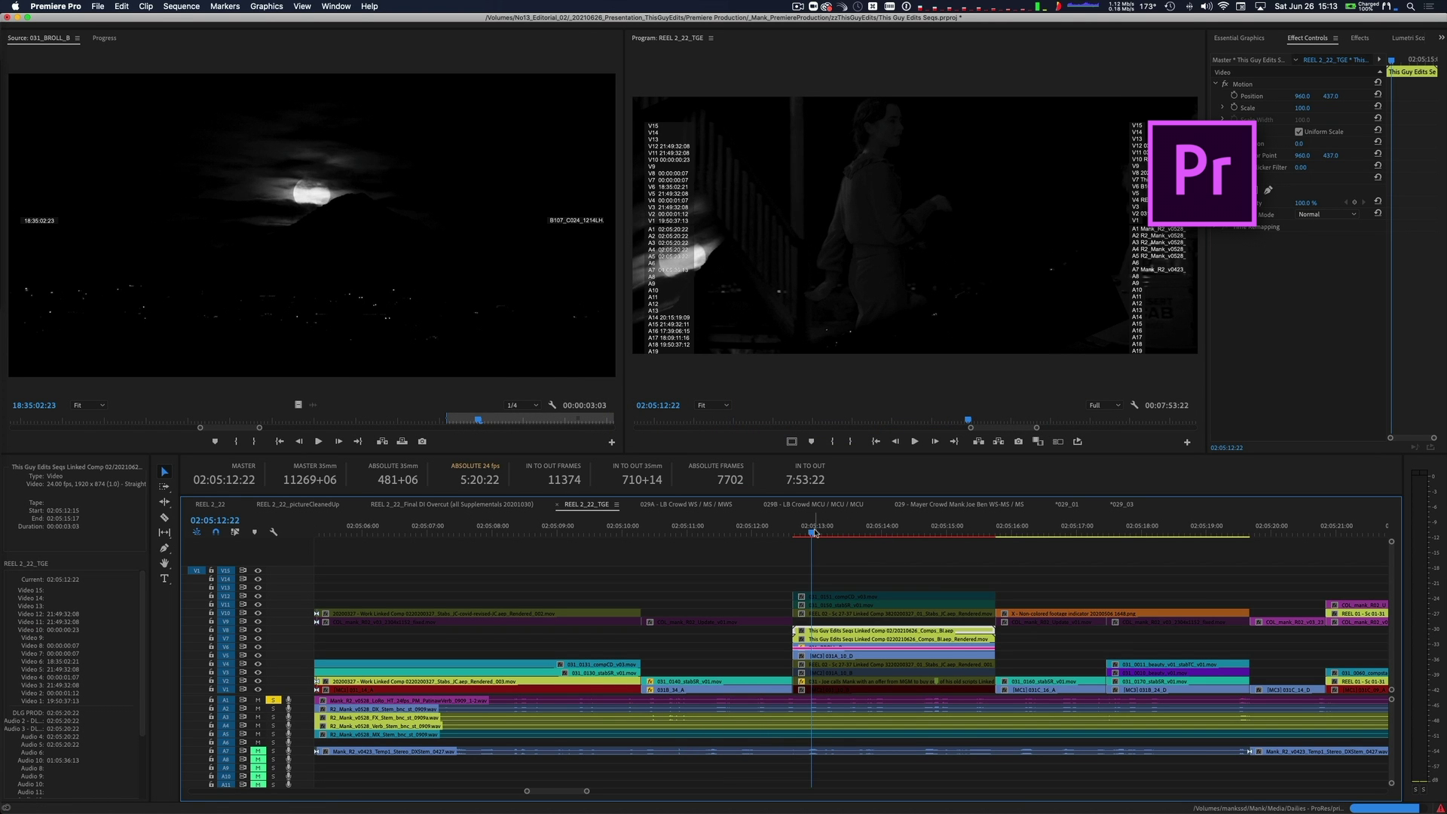
- Scrub back to 02:05:12:19 in the moon comp shot and undo the stray upper-track edit
{"action": "left_click_drag", "start_coordinate": [810, 537], "coordinate": [820, 536]}
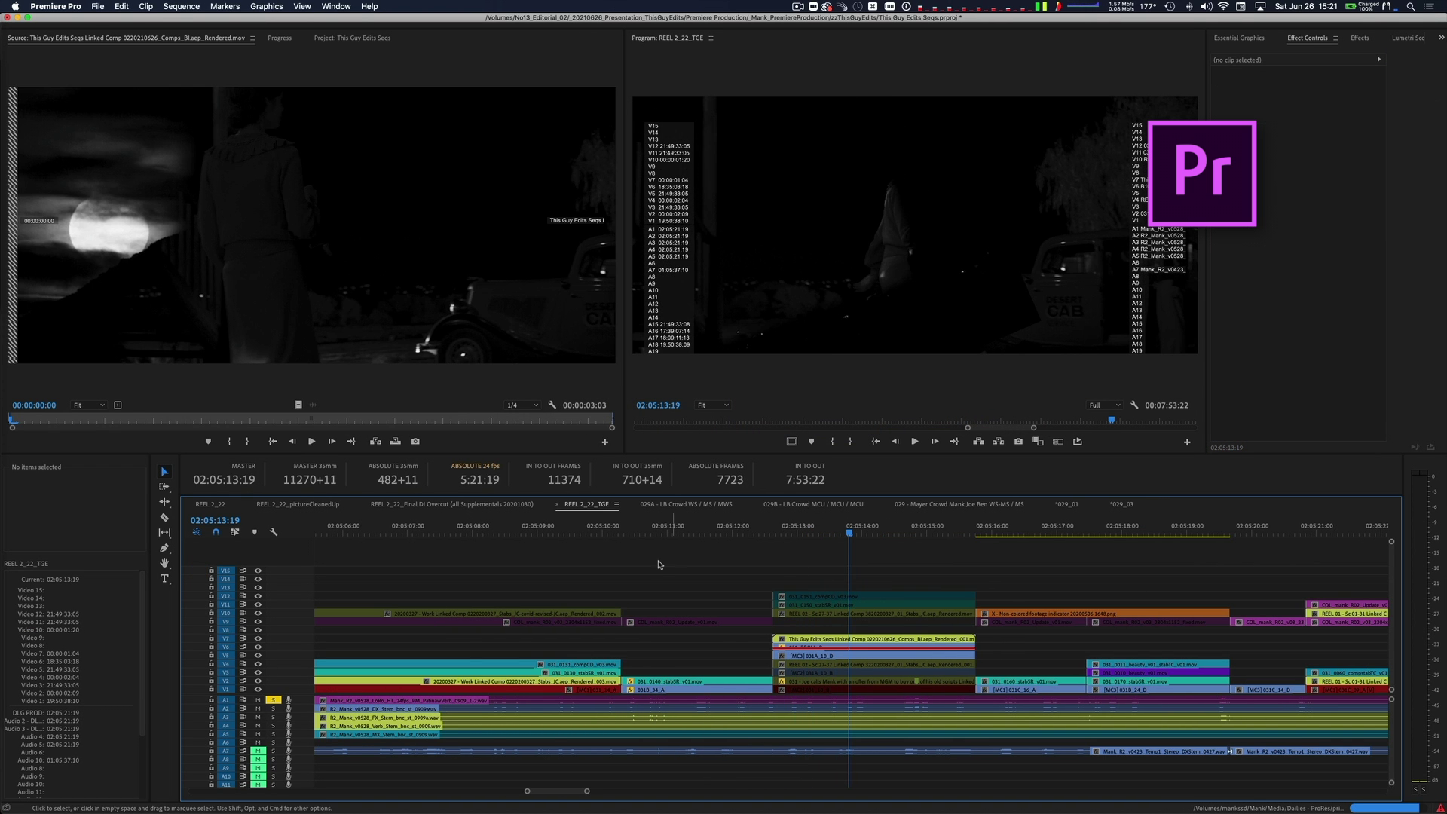
{"action": "left_click_drag", "start_coordinate": [821, 532], "coordinate": [779, 542]}
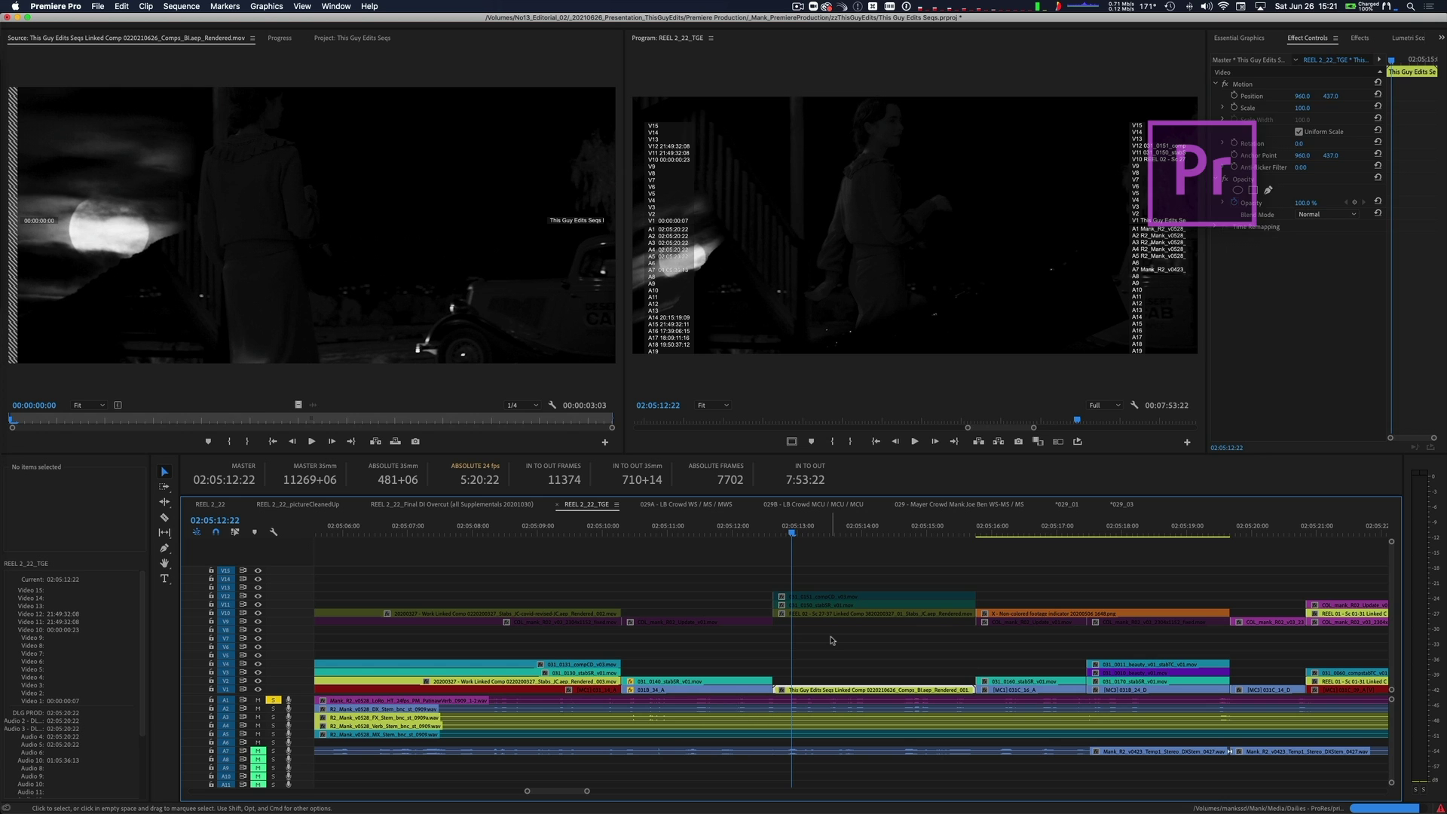
{"action": "key", "text": "super+z"}
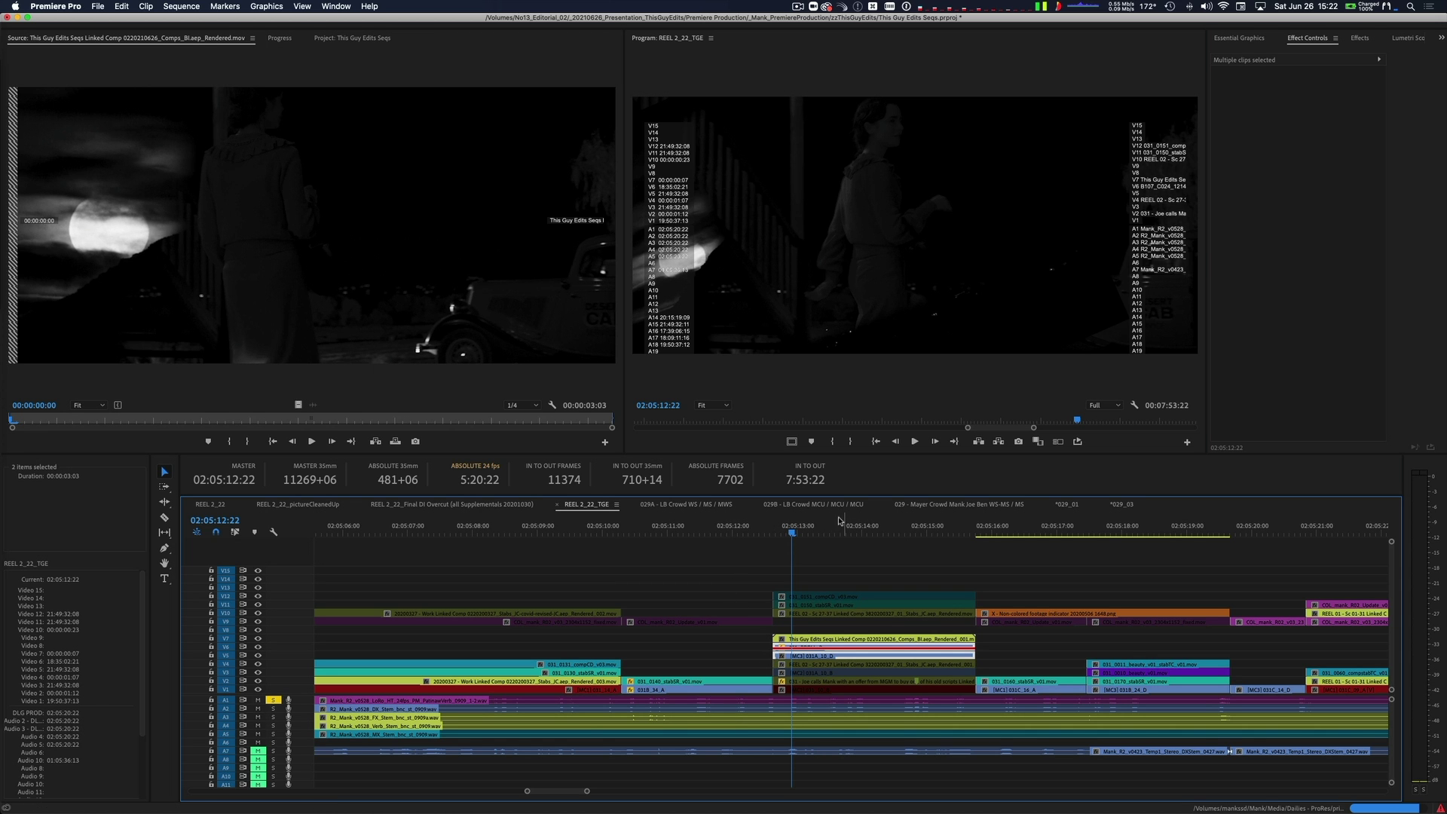
- Move the [MC3] 031A_10_D clip down one track beneath the linked comp and check the shot
{"action": "left_click_drag", "start_coordinate": [810, 531], "coordinate": [934, 532]}
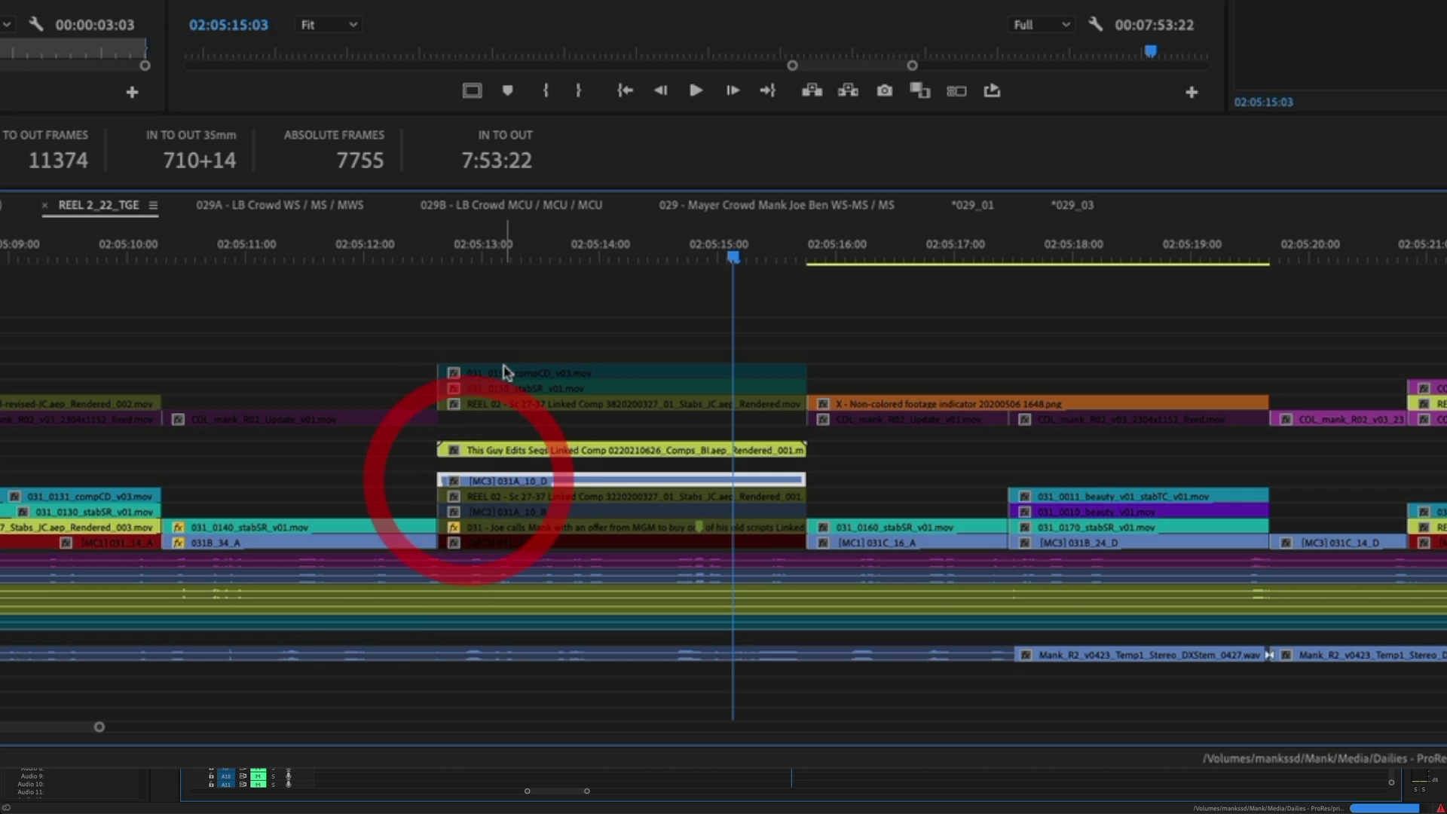
{"action": "key", "text": "alt+Down"}
{"action": "key", "text": "alt+Down"}
{"action": "key", "text": "alt+Down"}
{"action": "key", "text": "alt+Down"}
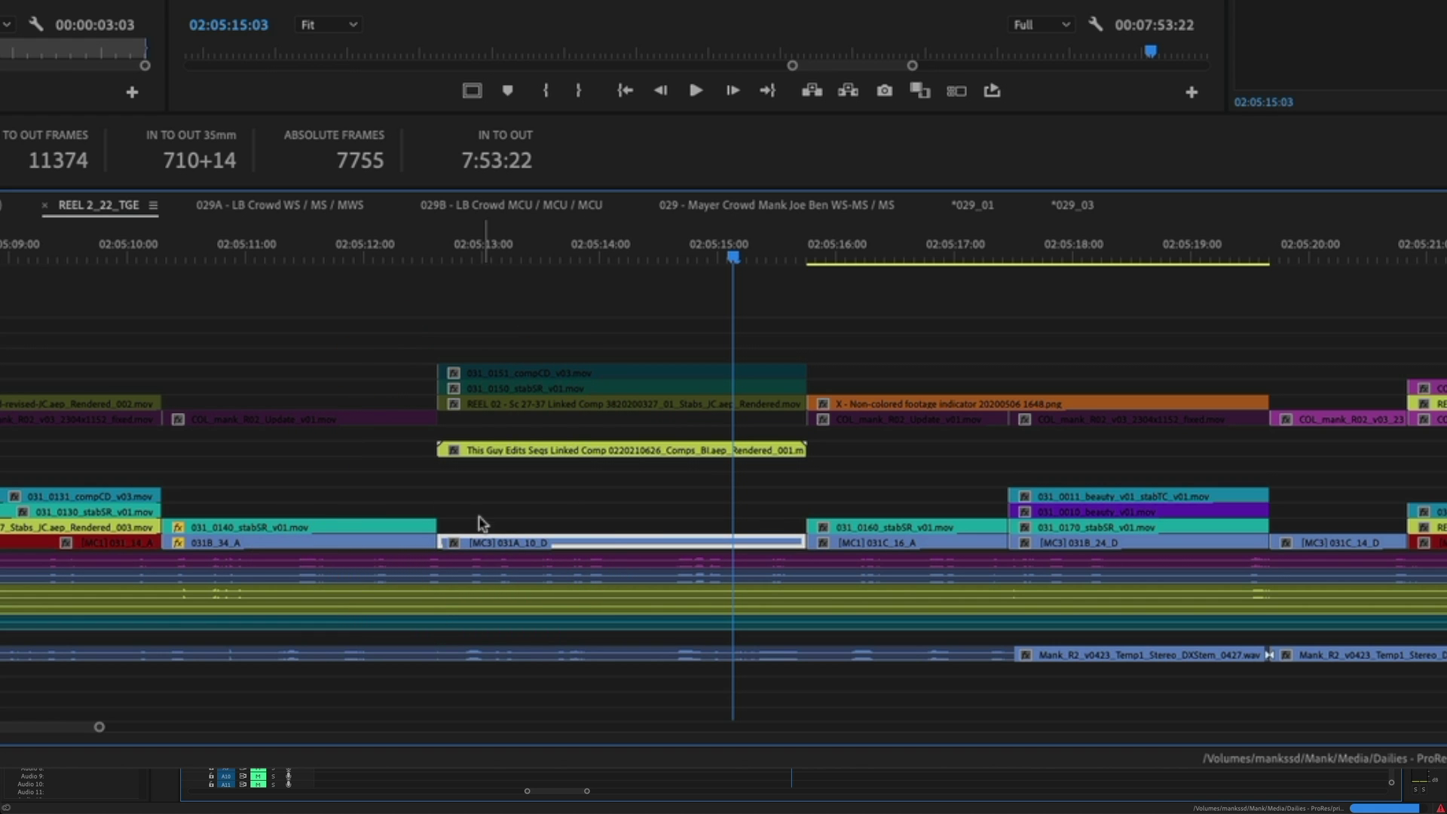
{"action": "left_click", "coordinate": [637, 320]}
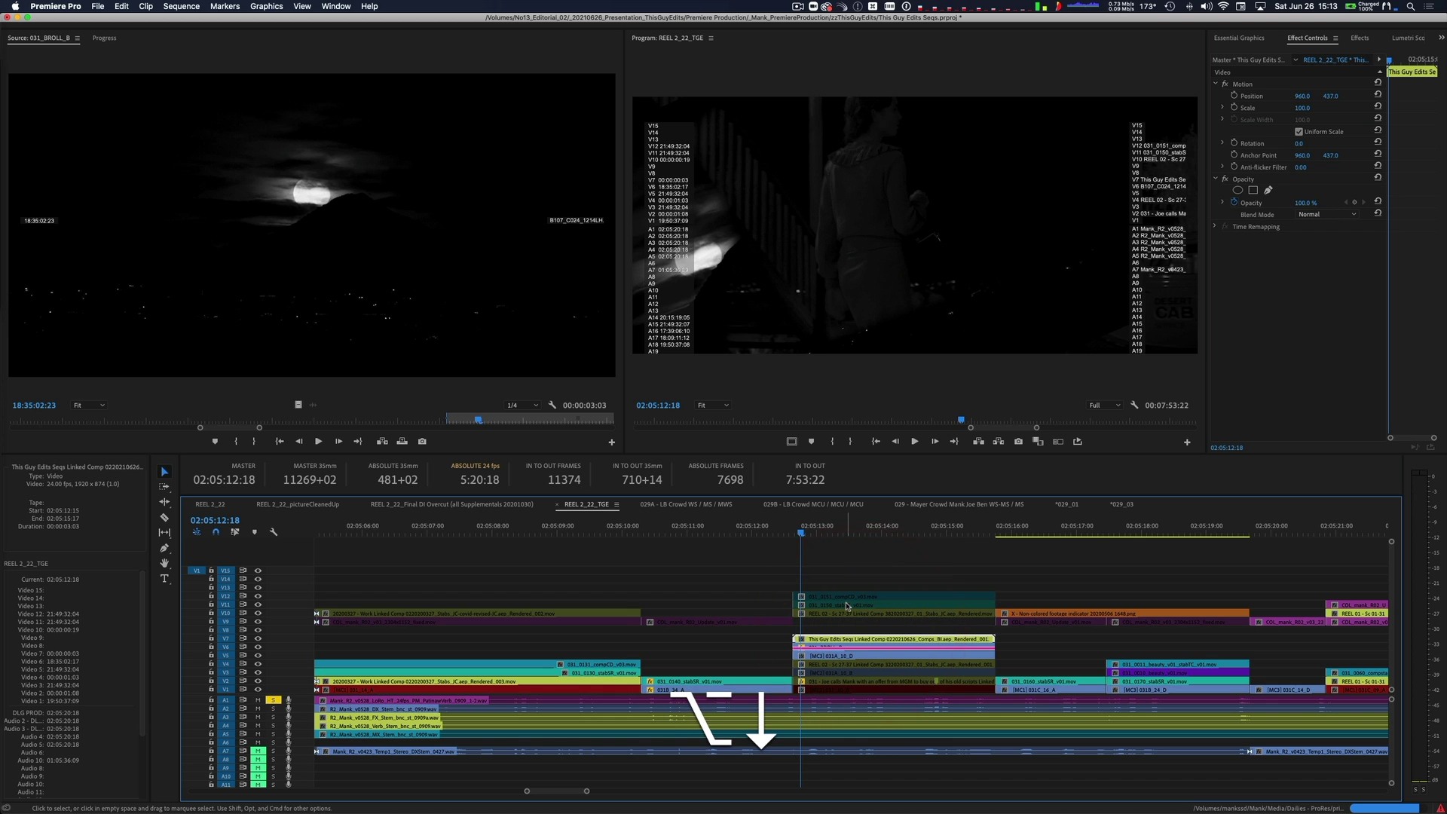
{"action": "left_click_drag", "start_coordinate": [809, 516], "coordinate": [841, 567]}
{"action": "key", "text": "Up"}
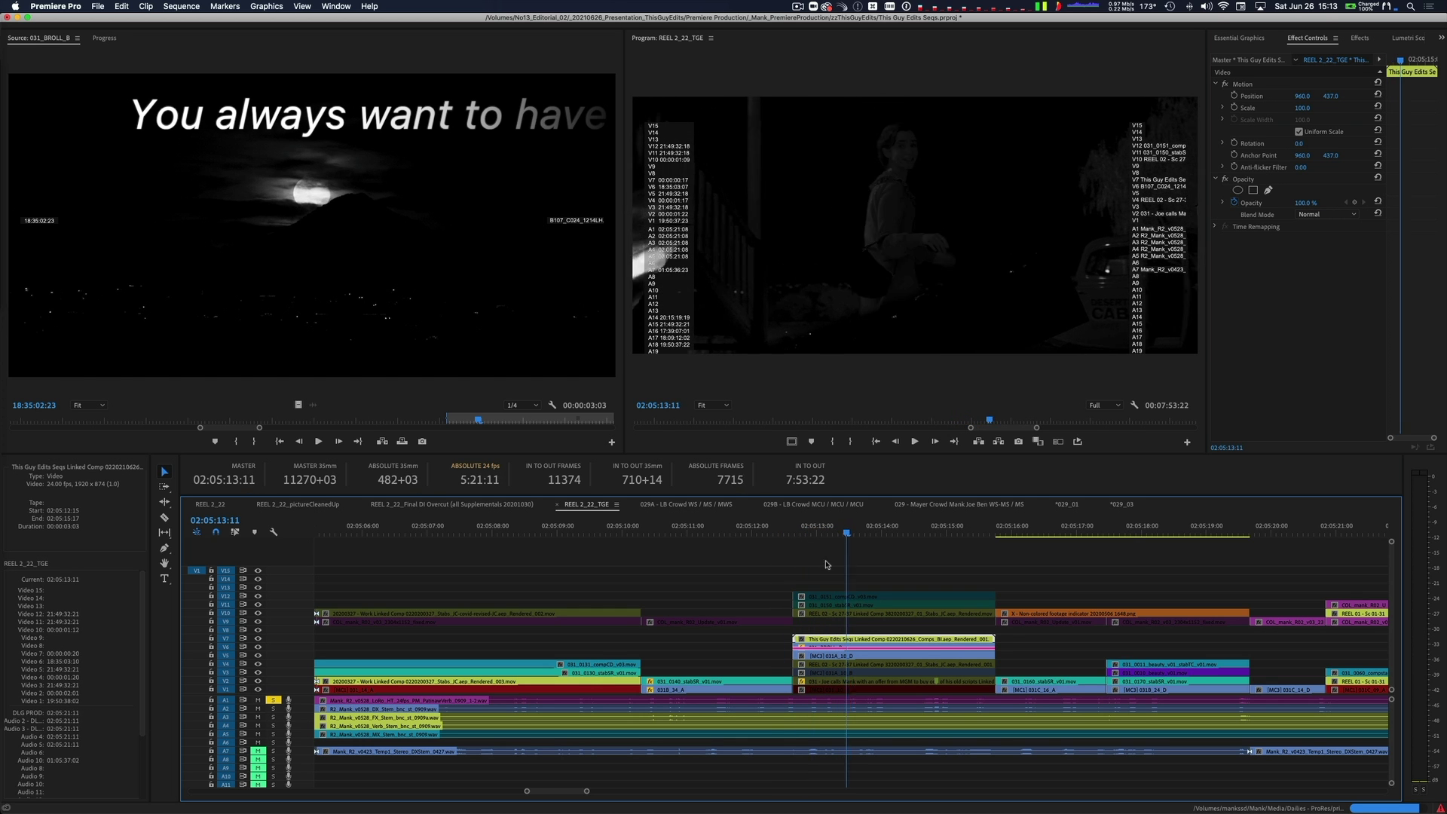
{"action": "left_click", "coordinate": [842, 564]}
{"action": "left_click", "coordinate": [886, 550]}
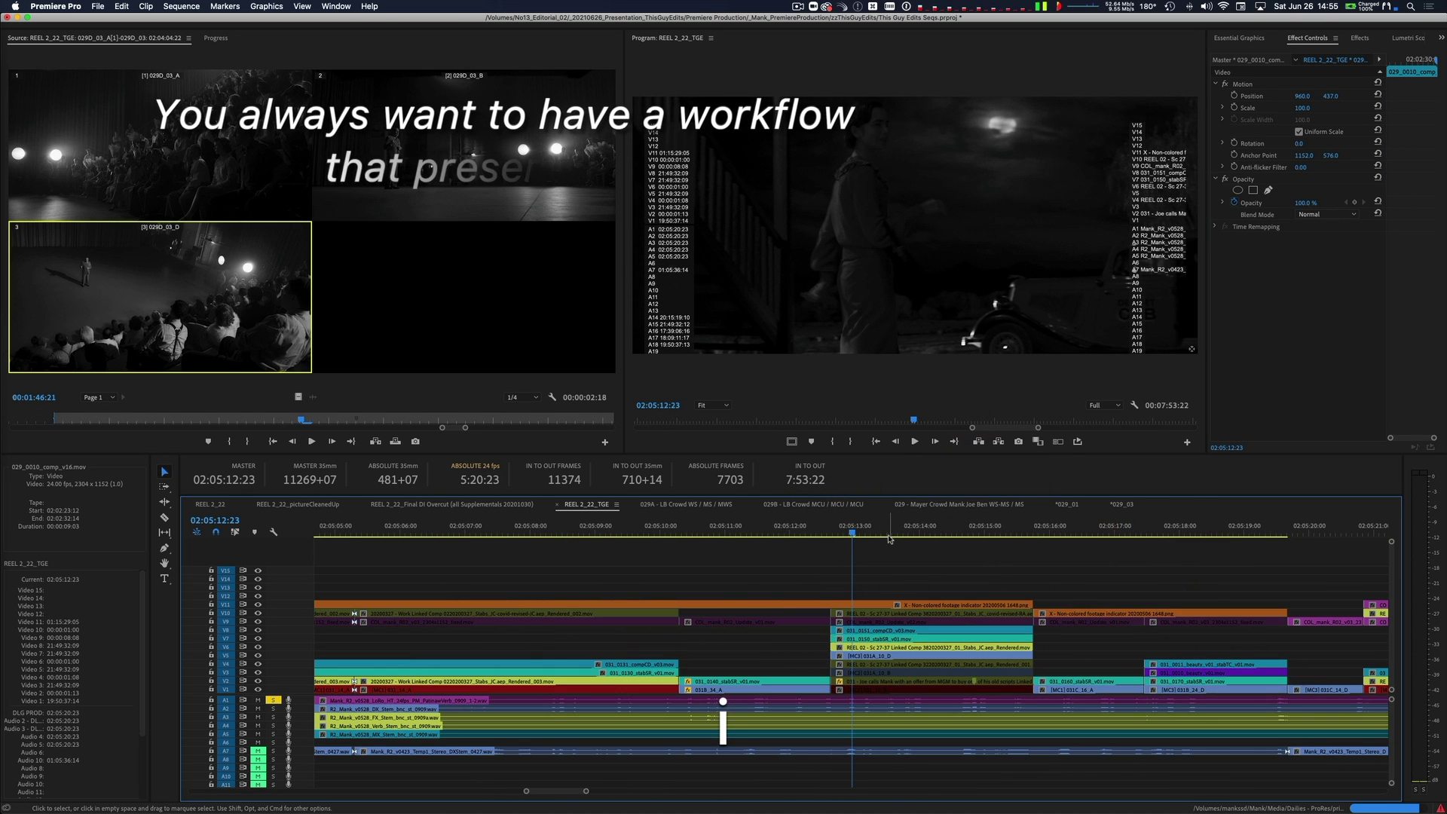
{"action": "left_click", "coordinate": [889, 538]}
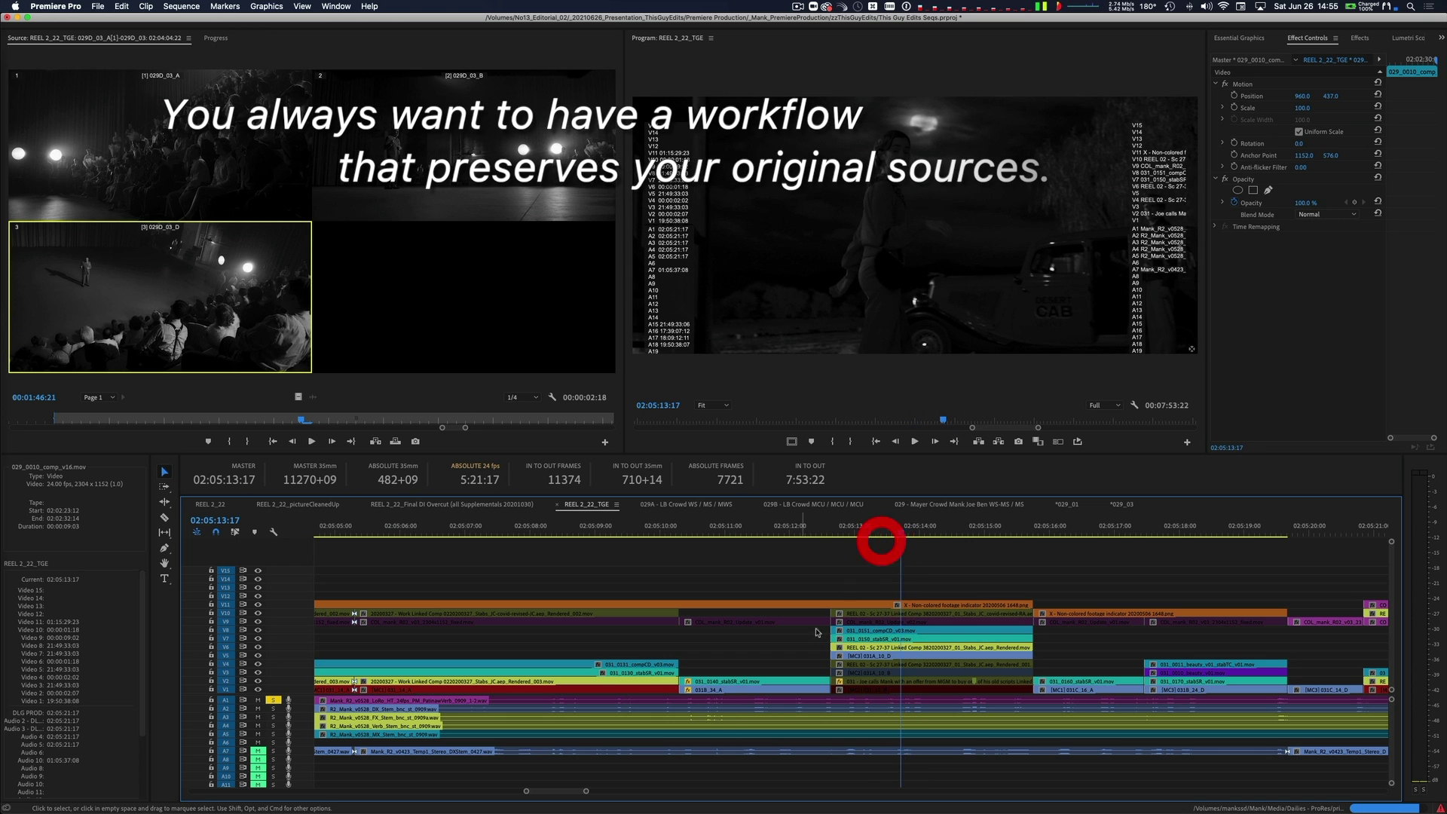
{"action": "left_click", "coordinate": [835, 630]}
{"action": "key", "text": "ctrl+b"}
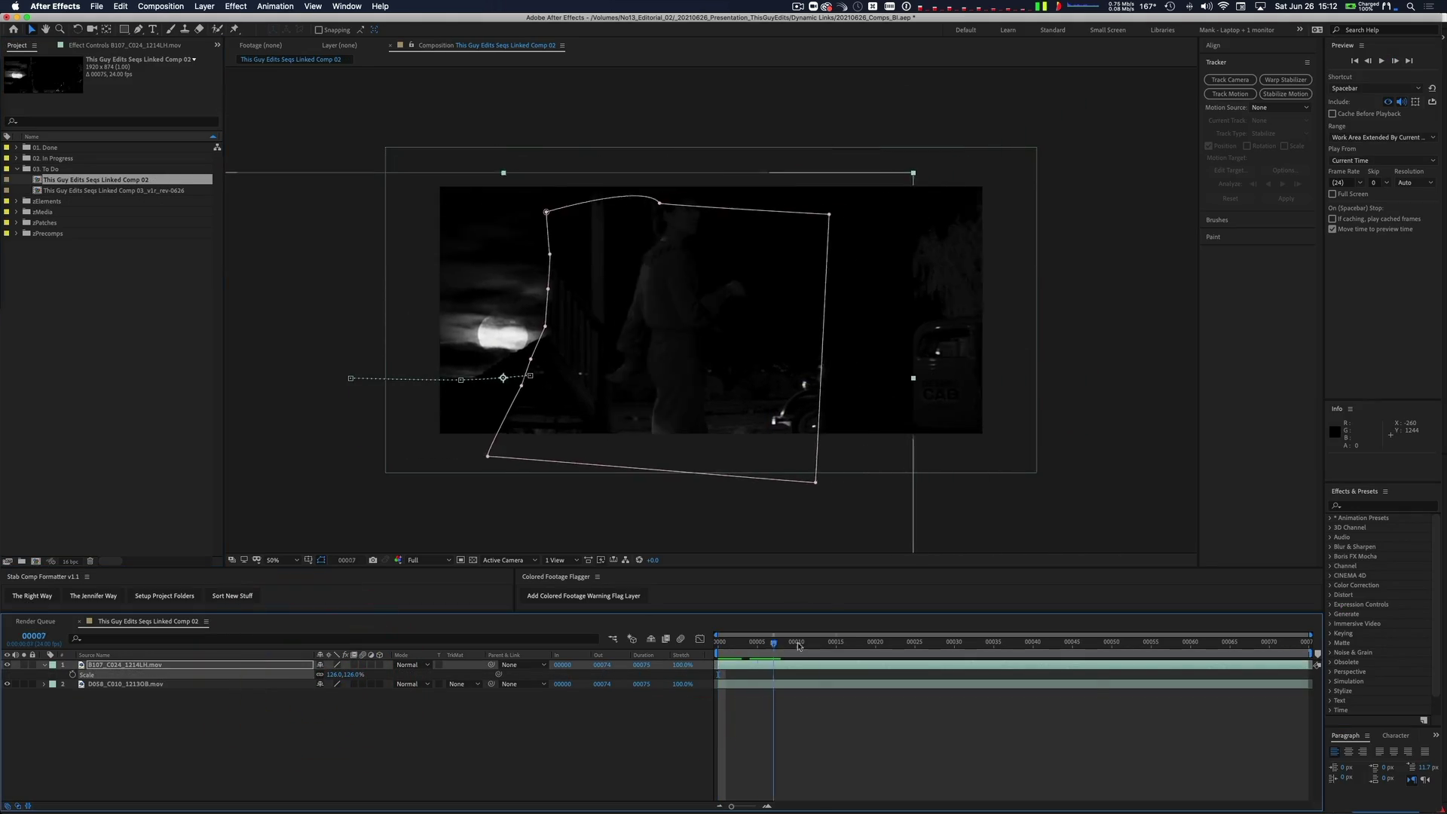
- Rotate the moon layer in After Effects and save the project
{"action": "key", "text": "super+r"}
{"action": "left_click_drag", "start_coordinate": [336, 675], "coordinate": [204, 691]}
{"action": "key", "text": "super+s"}
{"action": "key", "text": "super+Tab"}
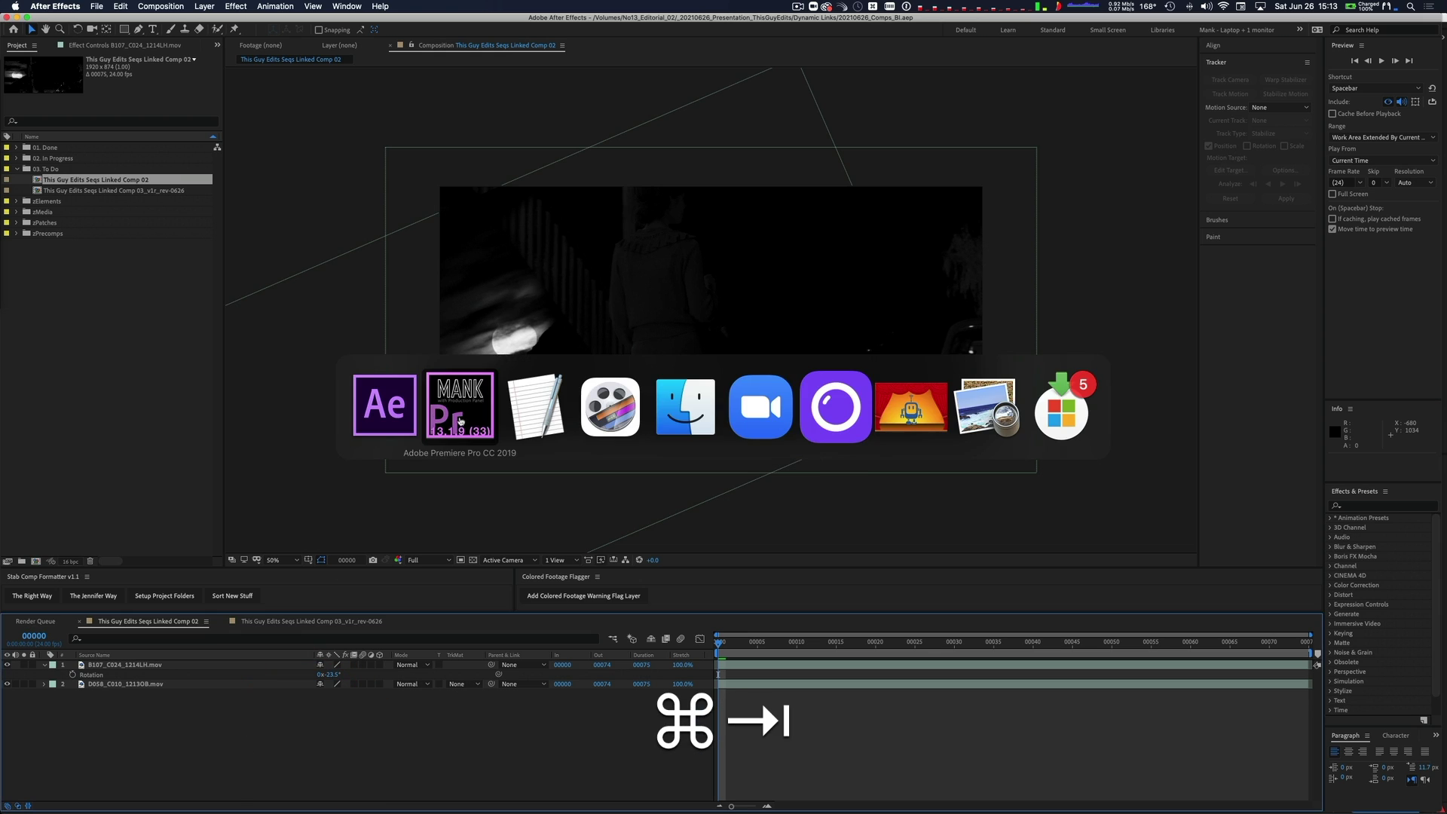
- Render and Replace the linked moon comp clip in the Premiere Pro timeline
{"action": "left_click", "coordinate": [856, 631], "text": "ctrl"}
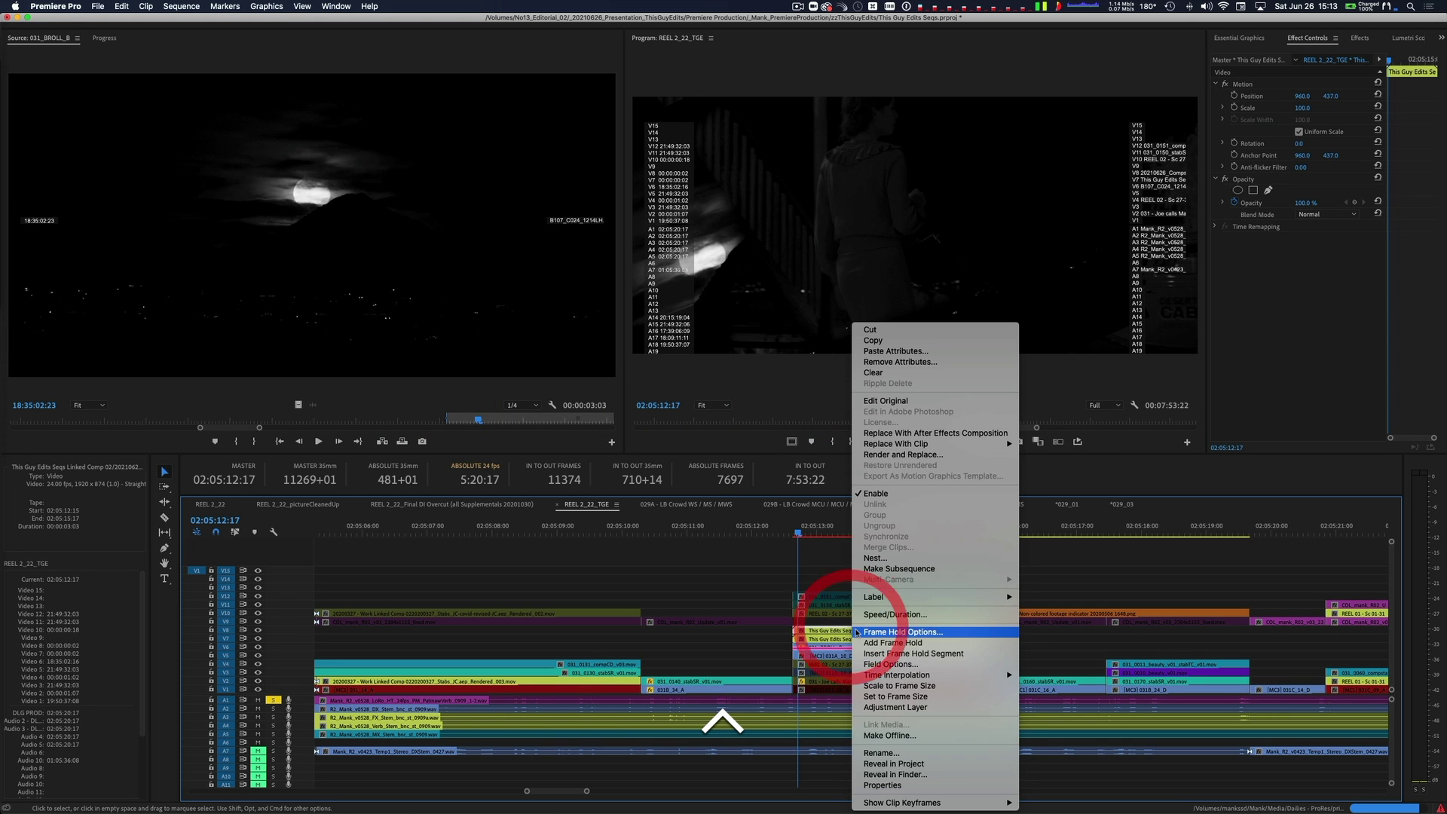
{"action": "left_click", "coordinate": [904, 456]}
{"action": "left_click", "coordinate": [856, 505]}
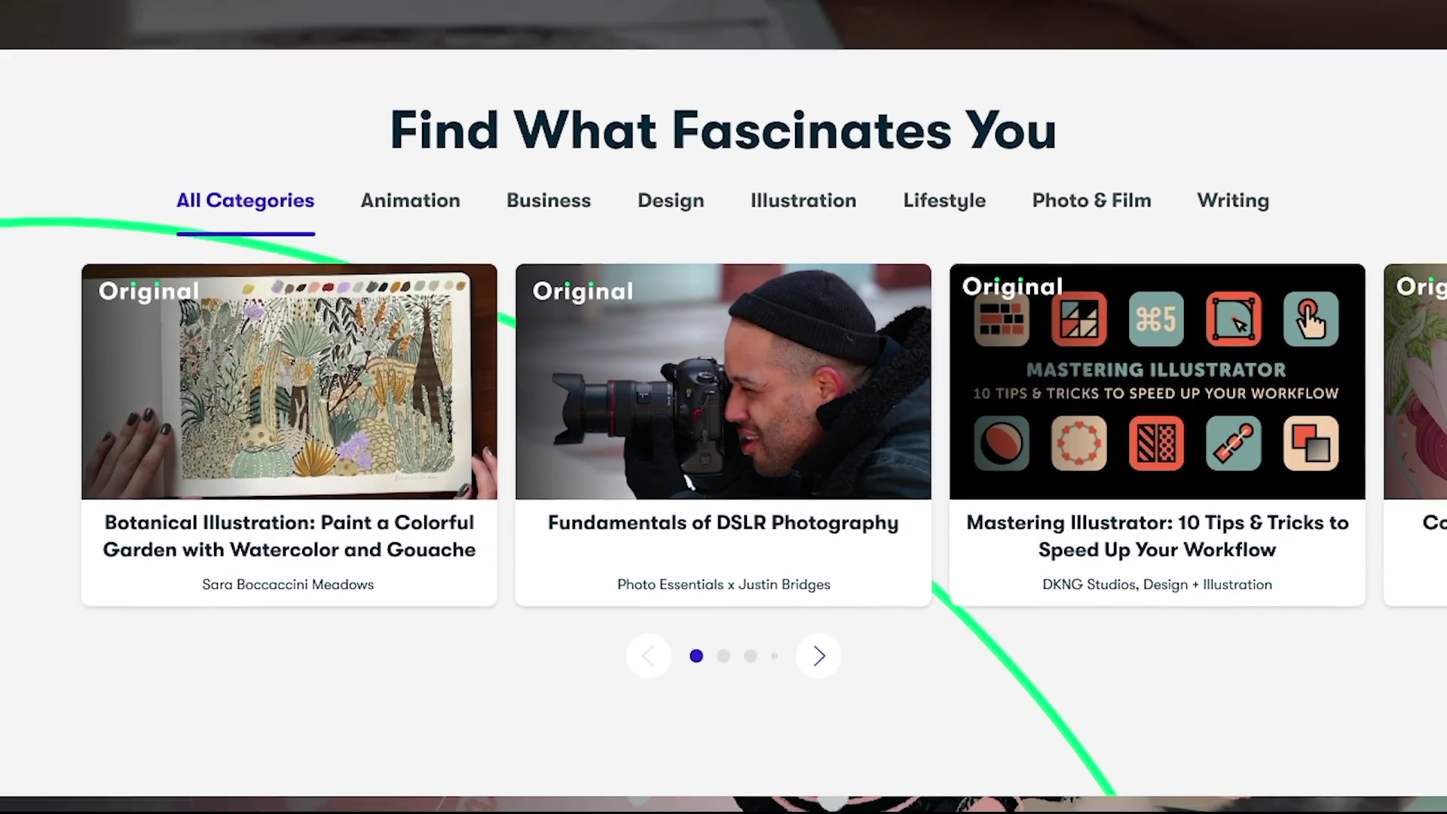
- Open the Botanical Illustration class page on Skillshare
{"action": "left_click", "coordinate": [345, 408]}
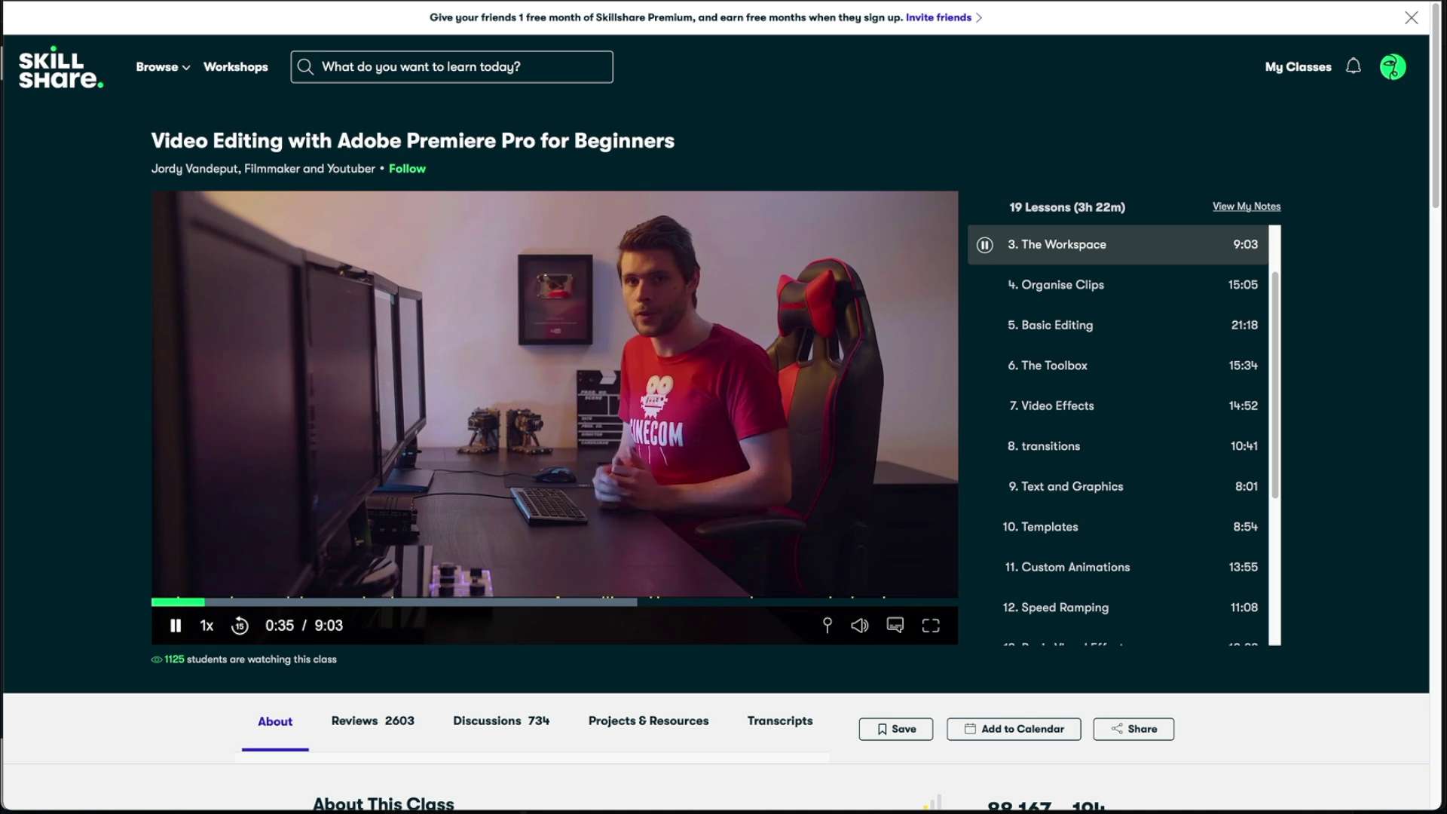
- Play lesson 5, Basic Editing, from the class lesson list
{"action": "left_click", "coordinate": [1070, 324]}
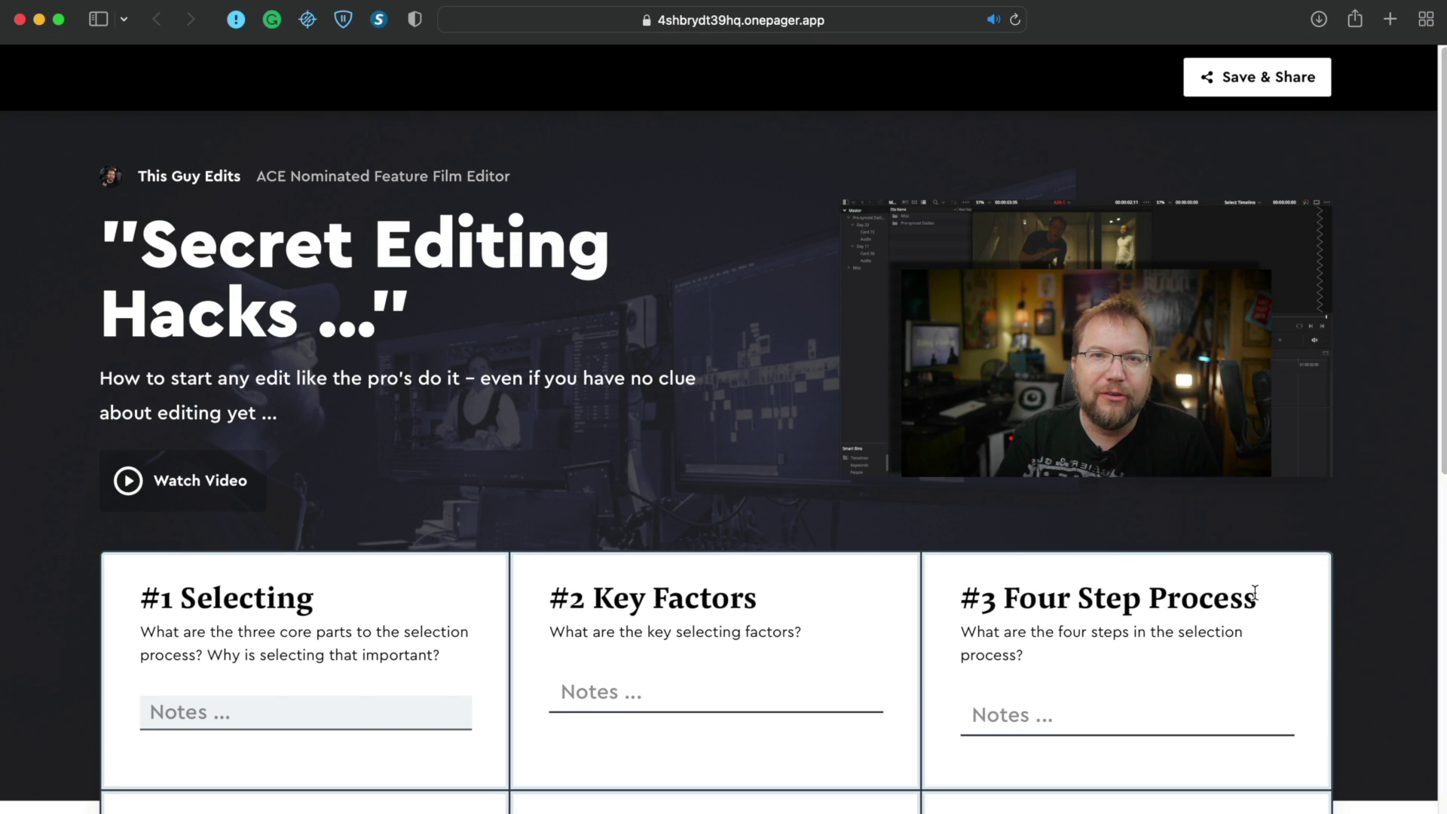
- Scroll the Onepager worksheet down to reveal note cards #4 through #6
{"action": "scroll", "coordinate": [1254, 592], "scroll_direction": "down", "scroll_amount": 5}
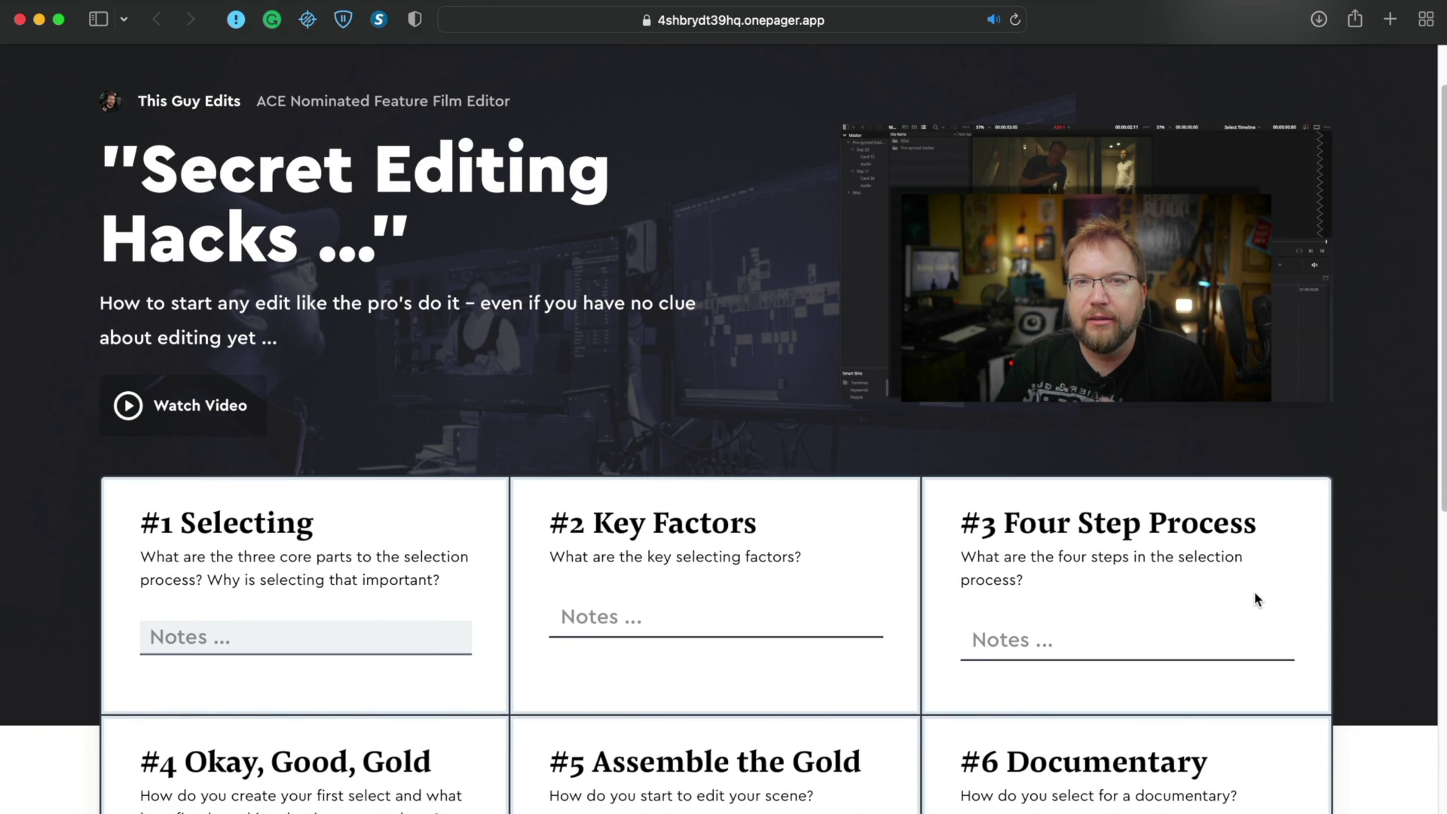
{"action": "scroll", "coordinate": [1254, 591], "scroll_direction": "down", "scroll_amount": 4}
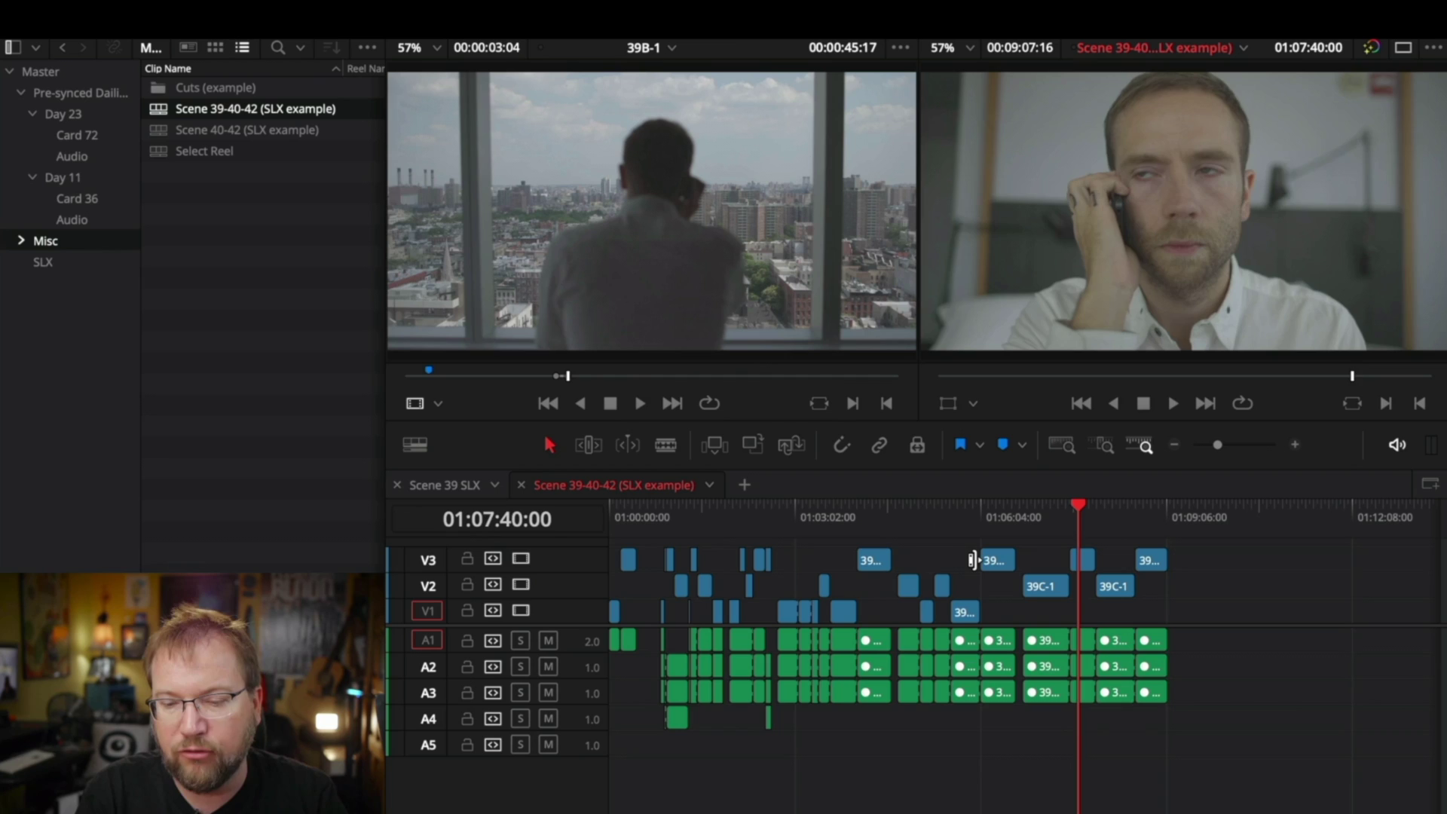
- Scrub the Scene 39-40-42 edit to 01:06:22:18, then the CUT 1 edit around 01:00:11:11
{"action": "left_click", "coordinate": [863, 509]}
{"action": "left_click_drag", "start_coordinate": [862, 512], "coordinate": [997, 517]}
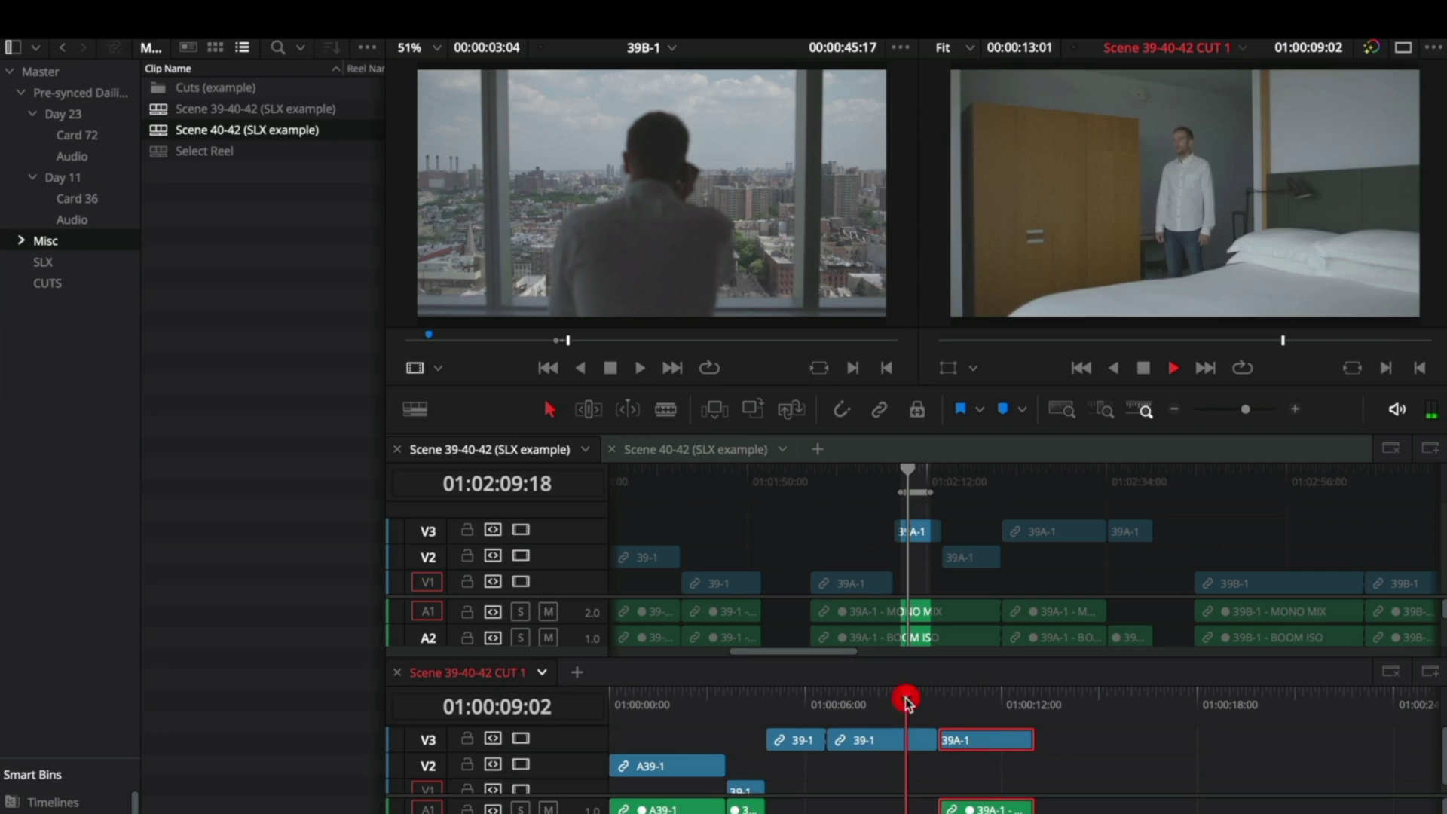
{"action": "left_click", "coordinate": [908, 703]}
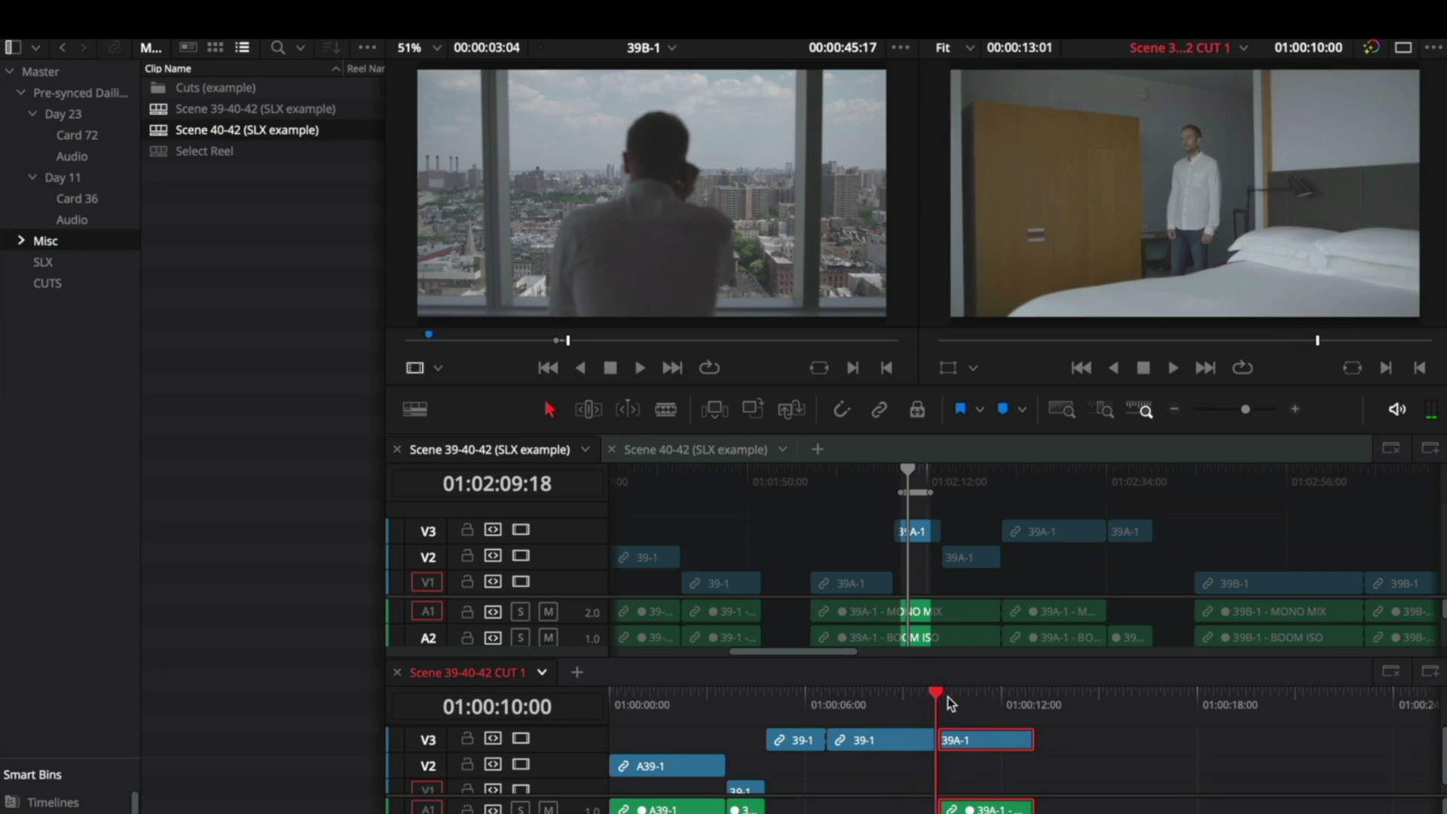
{"action": "mouse_move", "coordinate": [951, 696]}
{"action": "left_mouse_down"}
{"action": "mouse_move", "coordinate": [983, 699]}
{"action": "mouse_move", "coordinate": [970, 694]}
{"action": "left_mouse_up"}
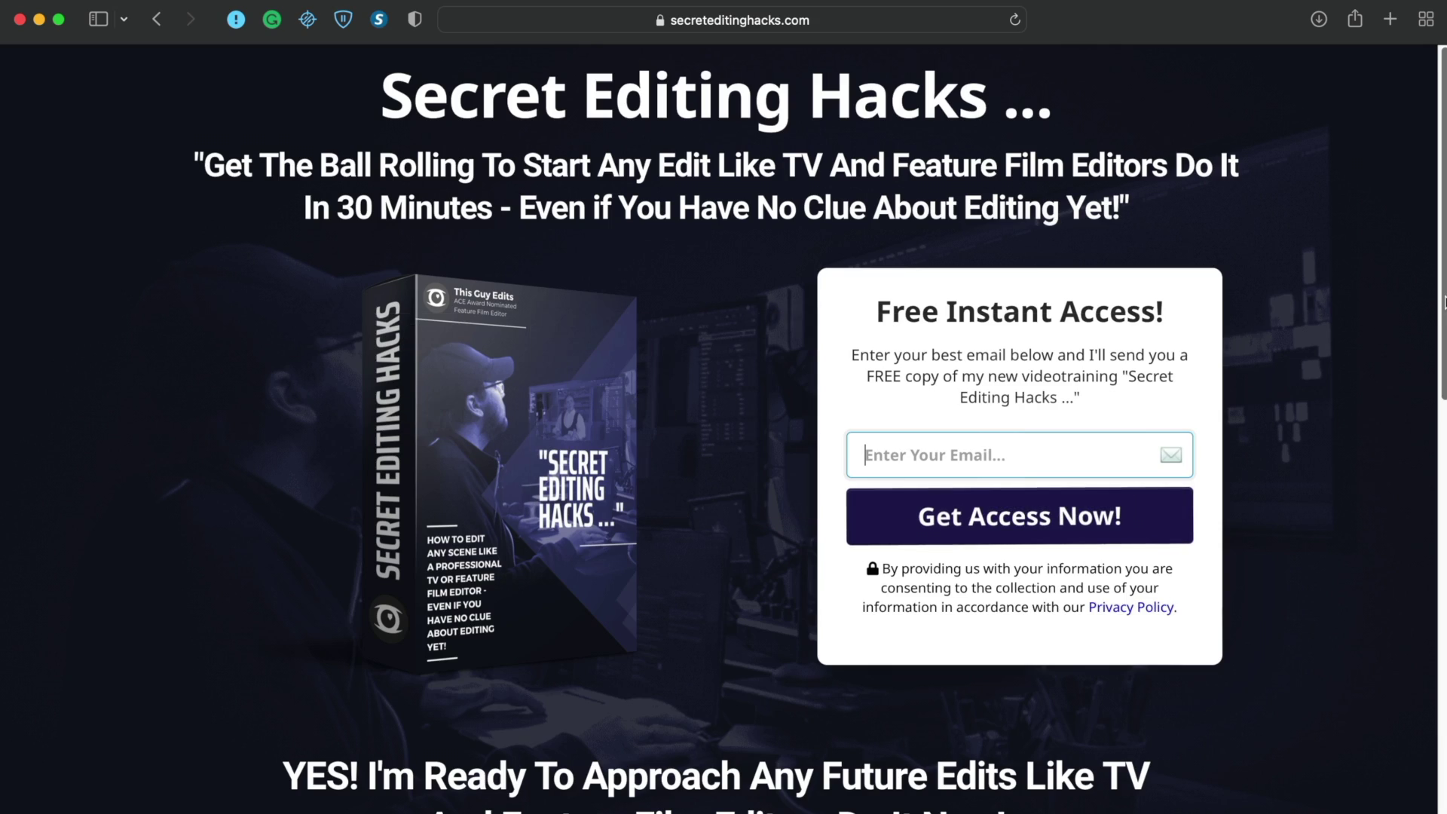
{"action": "scroll", "coordinate": [723, 421], "scroll_direction": "down", "scroll_amount": 5}
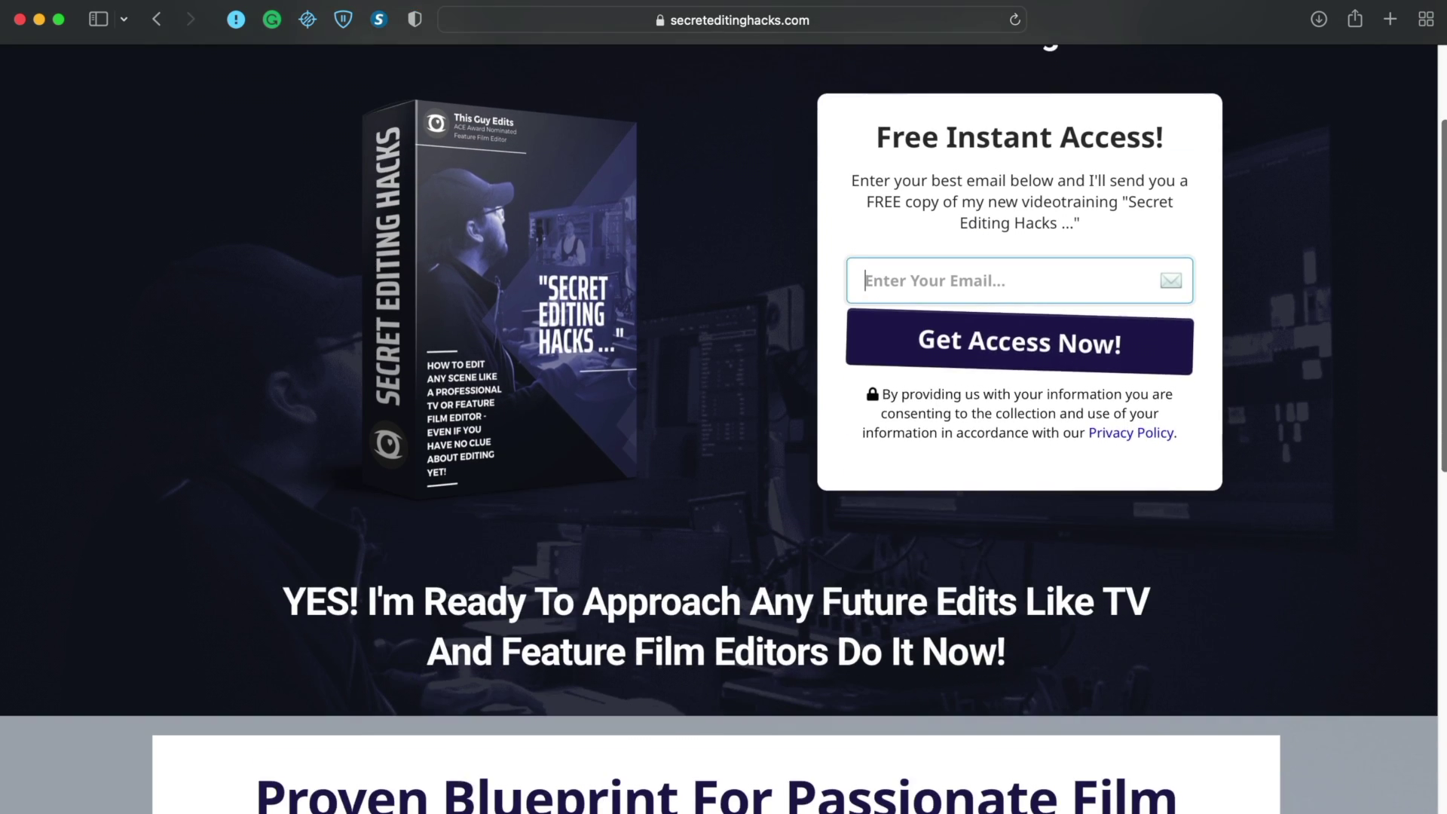